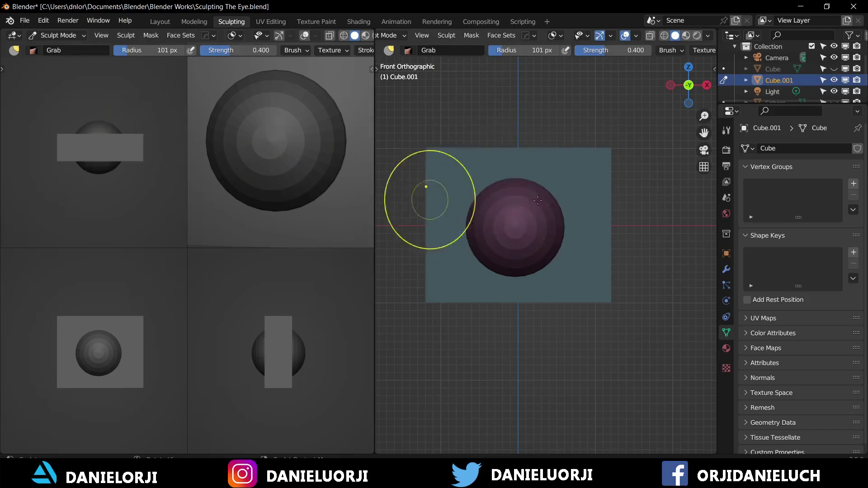
Step: Examine the rectangular block and the eyeball sphere from the front and from both sides
mouse_move(507, 204)
middle_down()
mouse_move(475, 190)
mouse_move(495, 207)
mouse_move(515, 154)
mouse_move(527, 219)
mouse_move(516, 194)
mouse_move(544, 182)
mouse_move(532, 194)
middle_up()
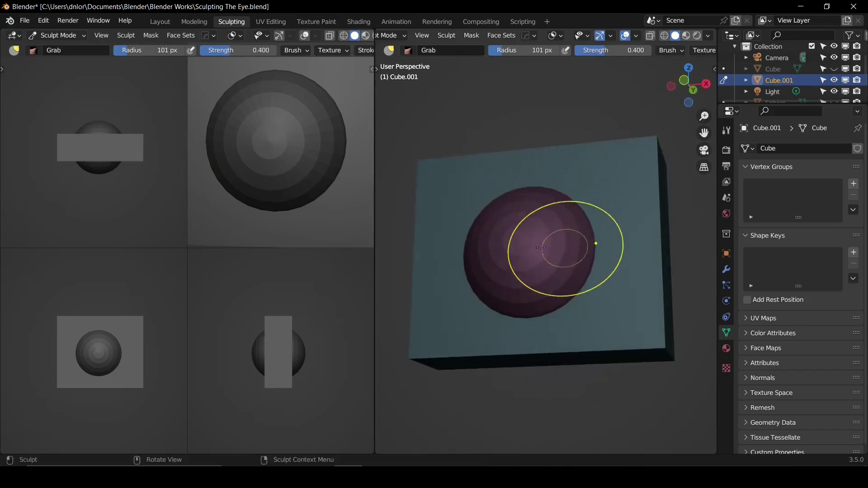
mouse_move(562, 248)
middle_down()
mouse_move(533, 240)
mouse_move(551, 258)
middle_up()
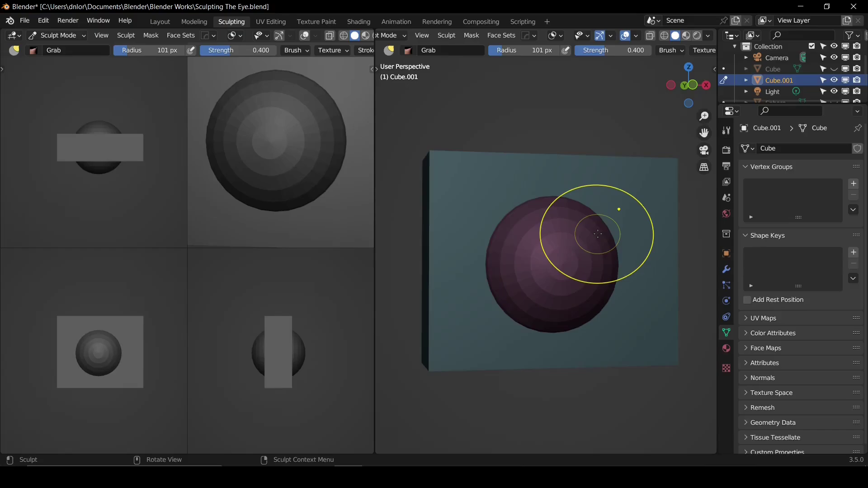
middle_drag(494, 204, 498, 207)
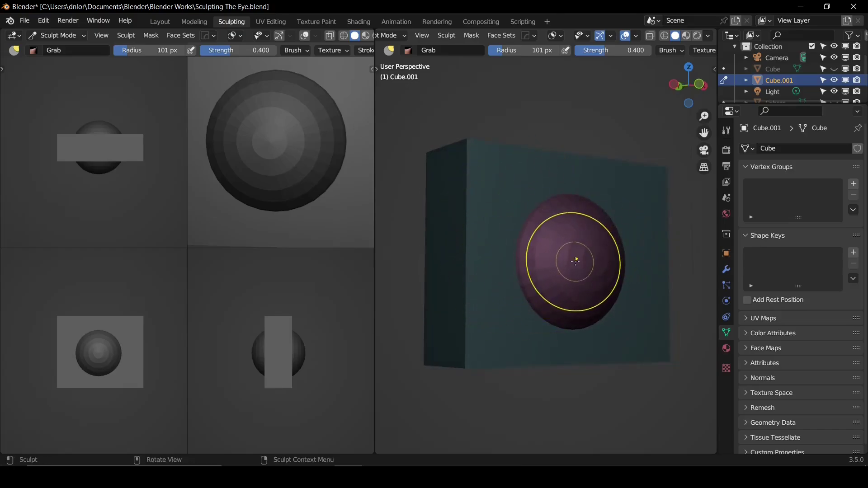
middle_drag(524, 252, 600, 165)
scroll(600, 261, up, 1)
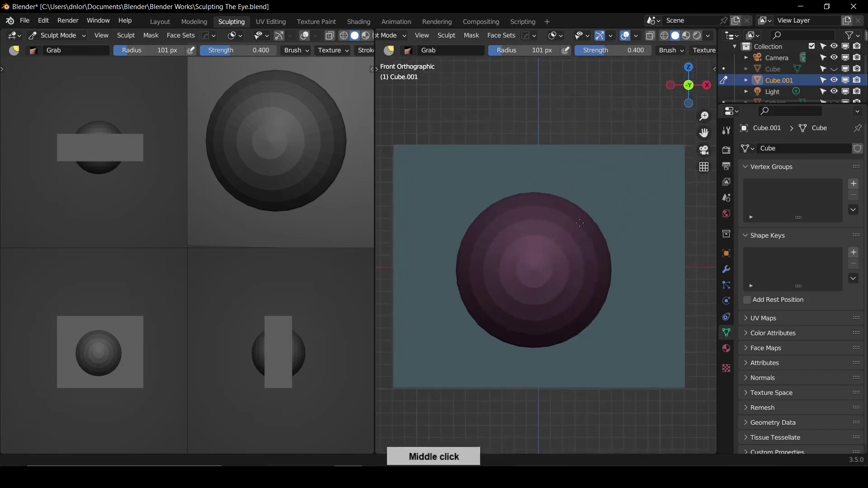
scroll(579, 223, down, 3)
mouse_move(610, 280)
middle_down()
mouse_move(541, 257)
mouse_move(555, 219)
middle_up()
Step: Inspect the block's edge grid around the eyeball in Edit Mode, then return to Object Mode
key(ctrl+Tab)
key(Tab)
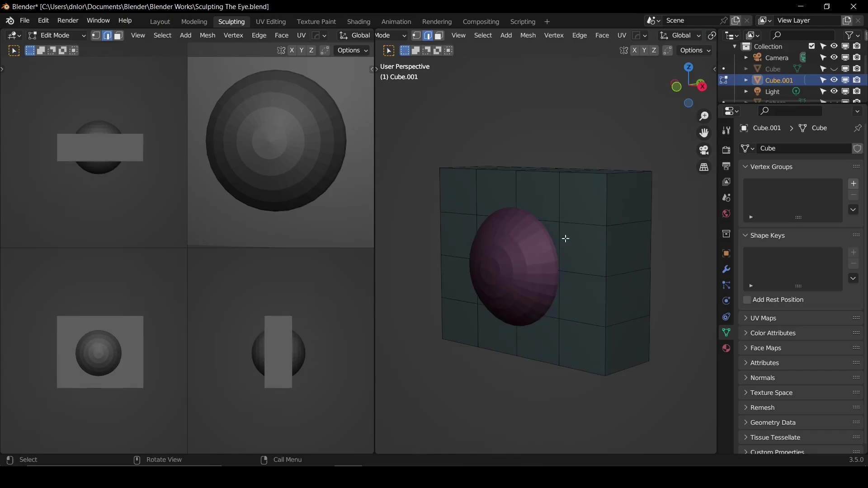
middle_drag(502, 258, 517, 216)
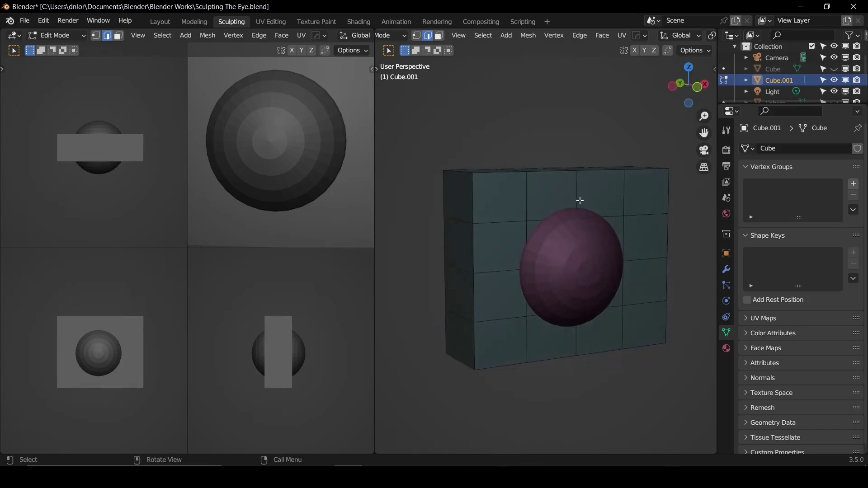
middle_drag(551, 224, 494, 257)
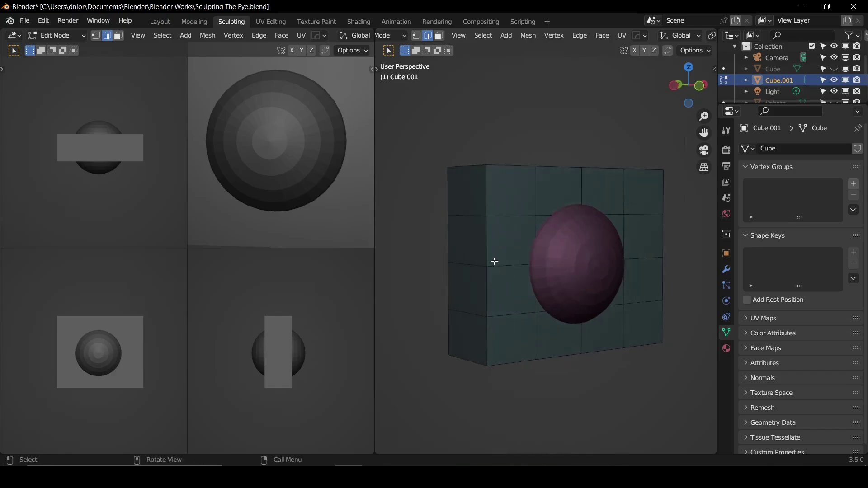
middle_drag(538, 264, 523, 246)
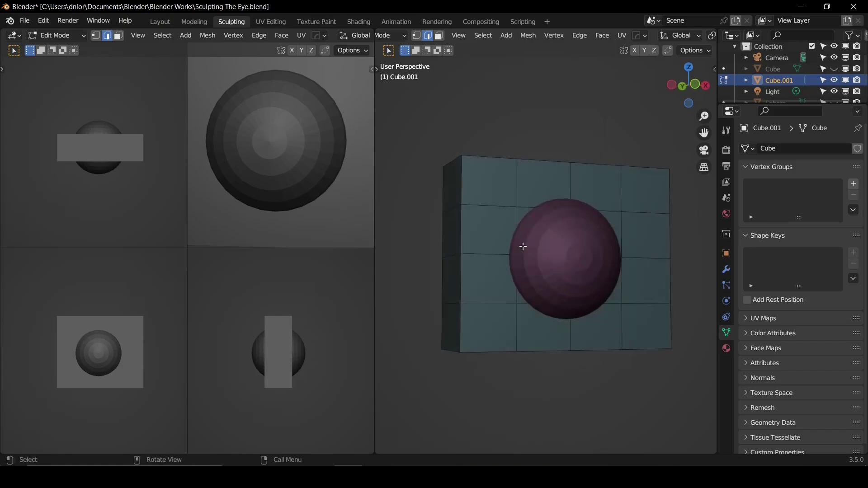
key(Tab)
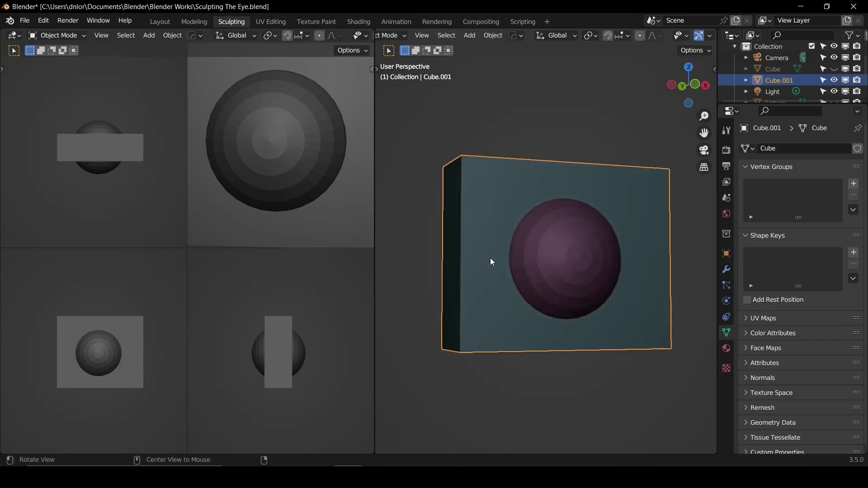
Step: In Sculpt Mode, enlarge the Grab brush to 174 px and push the block's front edge back on the -X side
middle_drag(539, 263, 599, 292)
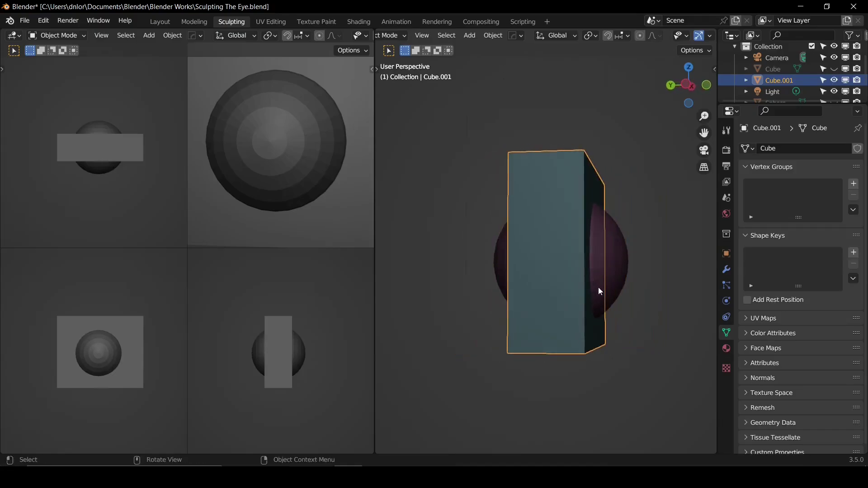
key(ctrl+Tab)
click(595, 357)
key(f)
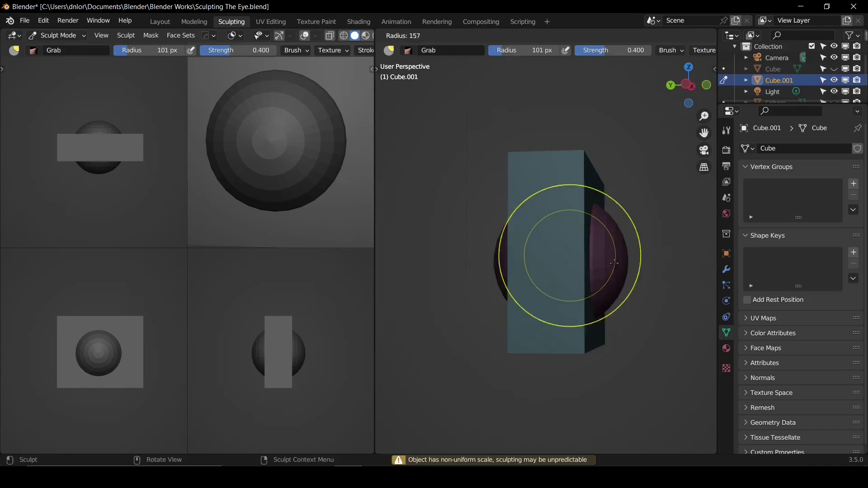
click(600, 283)
mouse_move(581, 267)
mouse_down()
mouse_move(567, 264)
mouse_move(557, 243)
mouse_move(560, 288)
mouse_move(558, 281)
mouse_up()
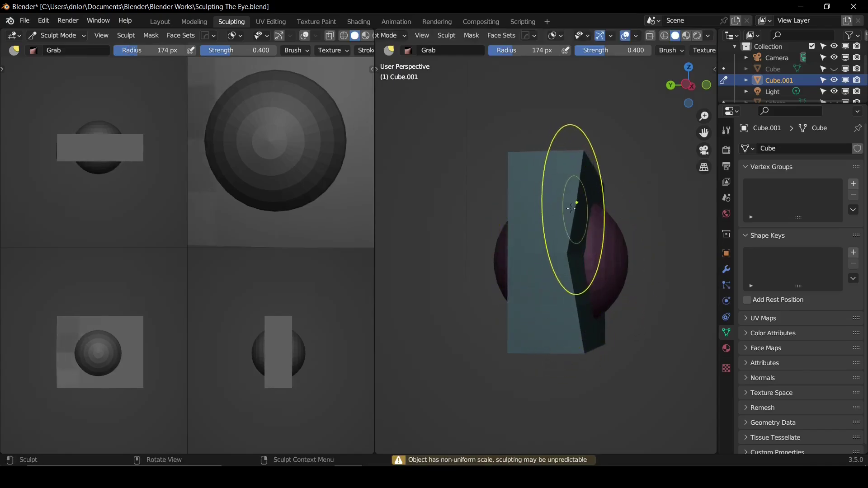
drag(575, 201, 559, 204)
drag(573, 286, 560, 289)
Step: Reduce the Grab brush radius to 107 px and refine the curve of the pushed-back side edge
mouse_move(596, 303)
middle_down()
mouse_move(531, 257)
mouse_move(610, 251)
mouse_move(584, 258)
mouse_move(563, 226)
mouse_move(570, 222)
middle_up()
key(f)
click(546, 229)
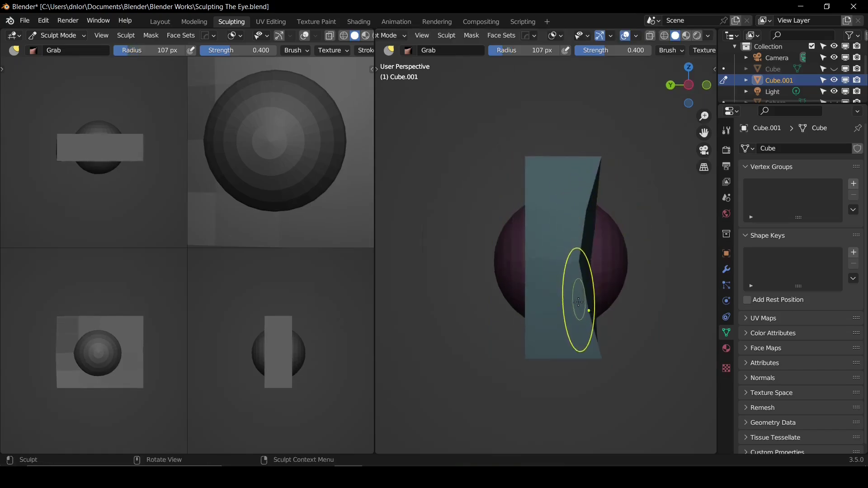
Step: Set the Grab brush radius to 161 px and shape the block's upper front edge into a brow protruding above the eyeball
mouse_move(581, 319)
middle_down()
mouse_move(548, 267)
mouse_move(606, 300)
mouse_move(610, 212)
mouse_move(620, 226)
mouse_move(543, 179)
mouse_move(561, 189)
mouse_move(561, 222)
mouse_move(605, 216)
middle_up()
key(f)
click(548, 310)
middle_drag(536, 197, 457, 211)
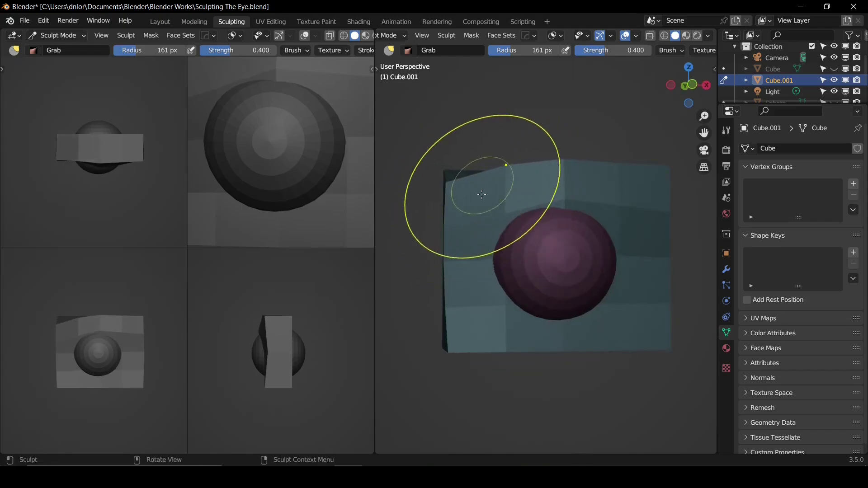
middle_drag(531, 187, 502, 191)
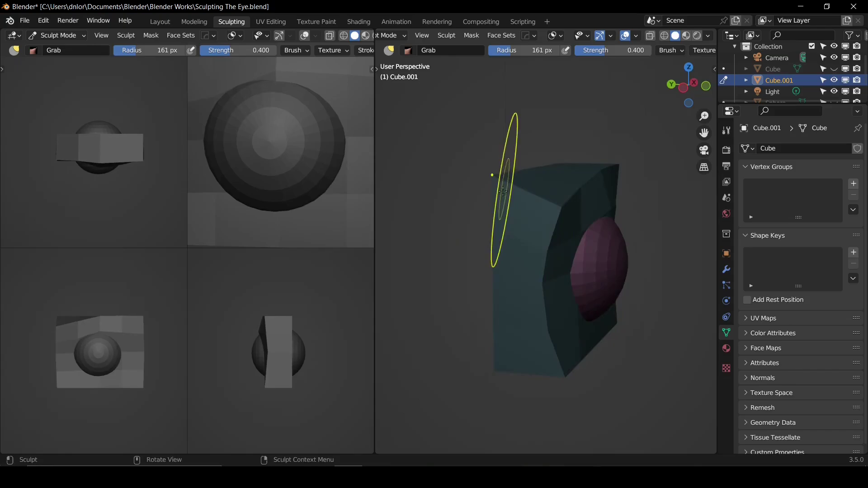
mouse_move(569, 232)
middle_down()
mouse_move(492, 258)
mouse_move(576, 249)
mouse_move(553, 260)
mouse_move(569, 275)
middle_up()
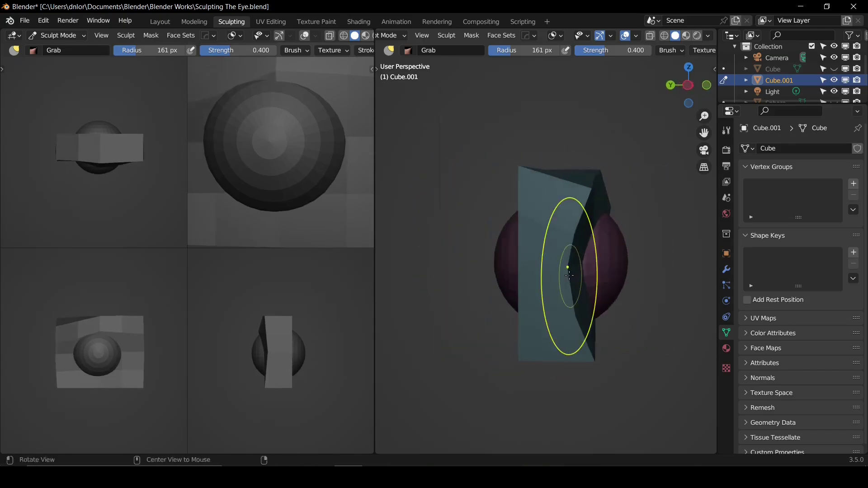
middle_drag(622, 279, 544, 271)
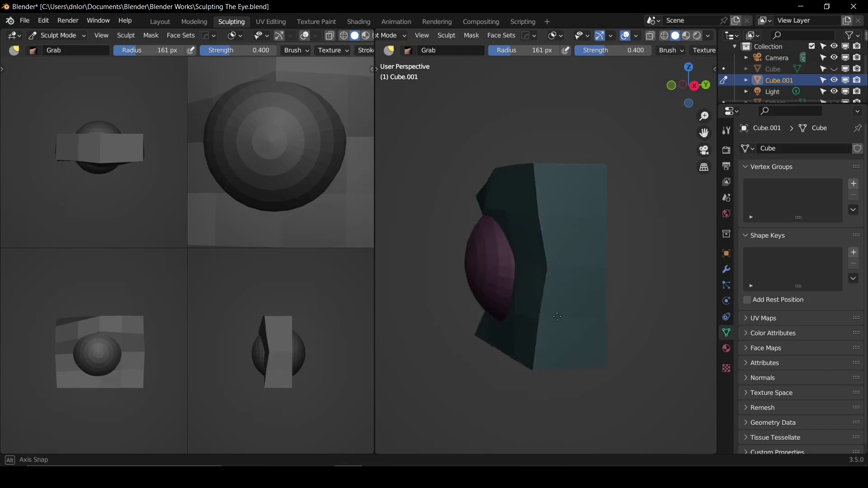
Step: Set the Grab brush radius to 113 px and reshape the block's front surface beside the eyeball on the +X side
mouse_move(557, 317)
middle_down()
mouse_move(616, 310)
mouse_move(519, 226)
mouse_move(532, 201)
mouse_move(593, 262)
mouse_move(625, 264)
mouse_move(665, 330)
mouse_move(594, 325)
middle_up()
key(f)
click(594, 311)
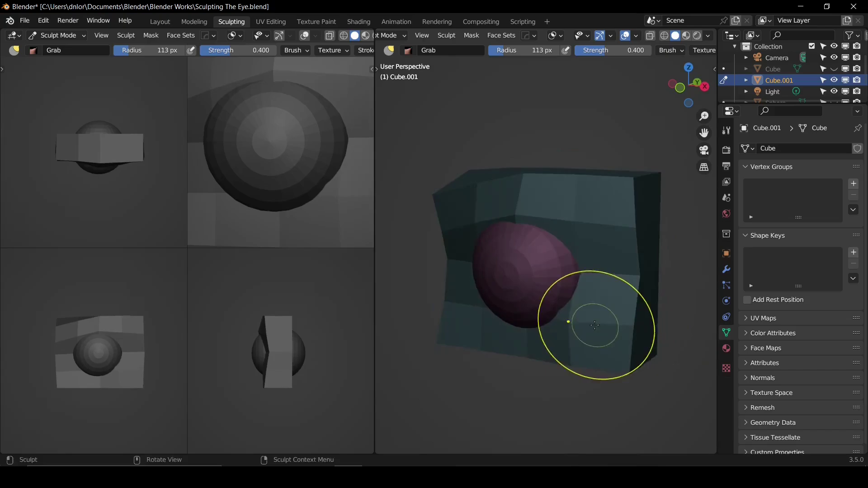
middle_drag(527, 325, 605, 276)
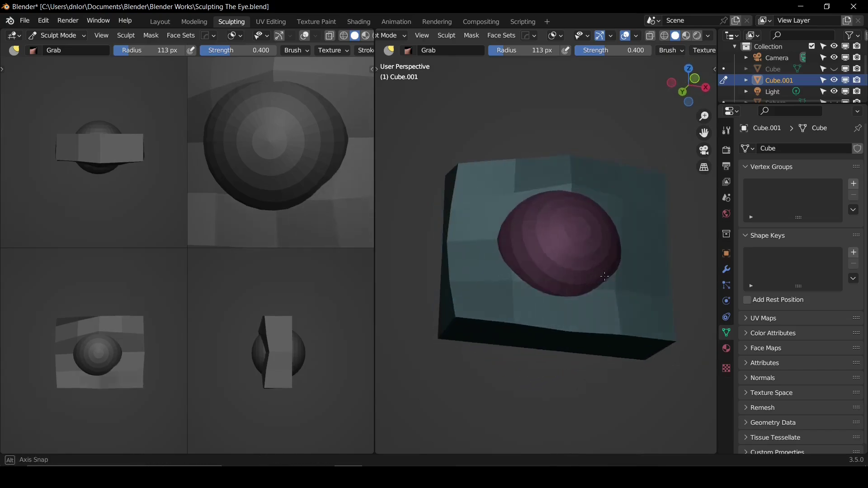
mouse_move(509, 223)
middle_down()
mouse_move(485, 270)
mouse_move(533, 263)
middle_up()
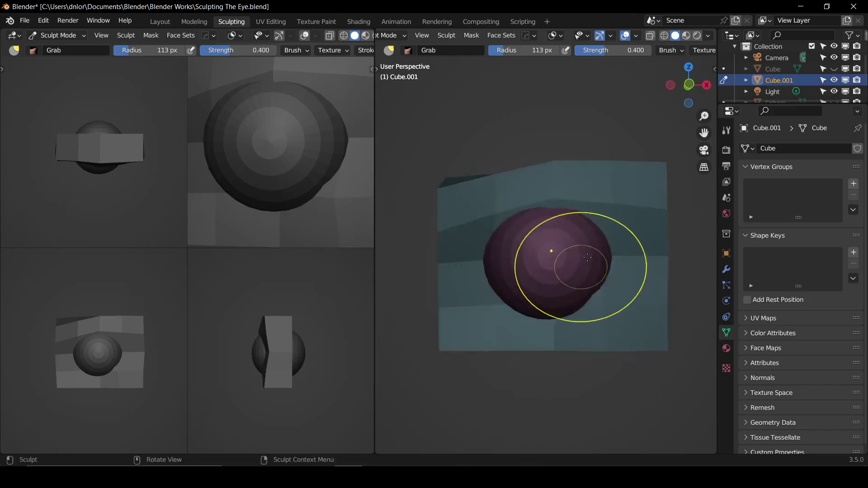
Step: In front view, set the Grab brush radius to 181 px and push the block's +X side edge inward
alt+middle_drag(615, 238, 635, 252)
ctrl+middle_drag(576, 266, 588, 235)
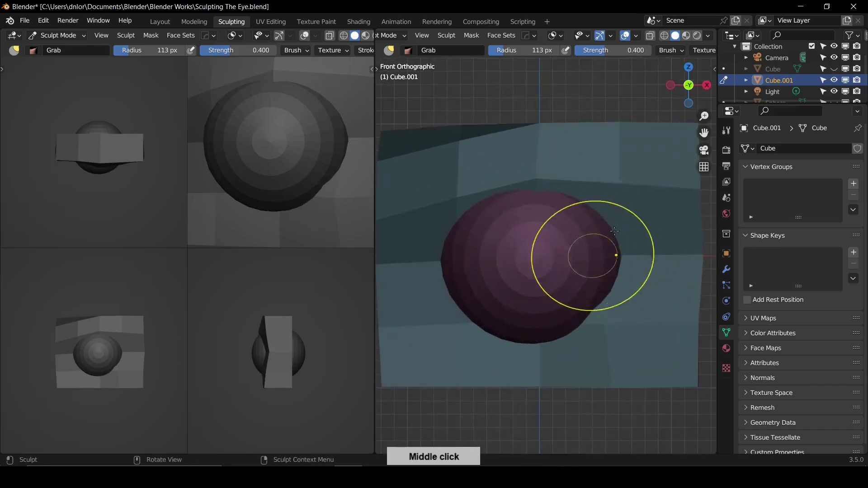
ctrl+middle_drag(556, 278, 556, 326)
key(f)
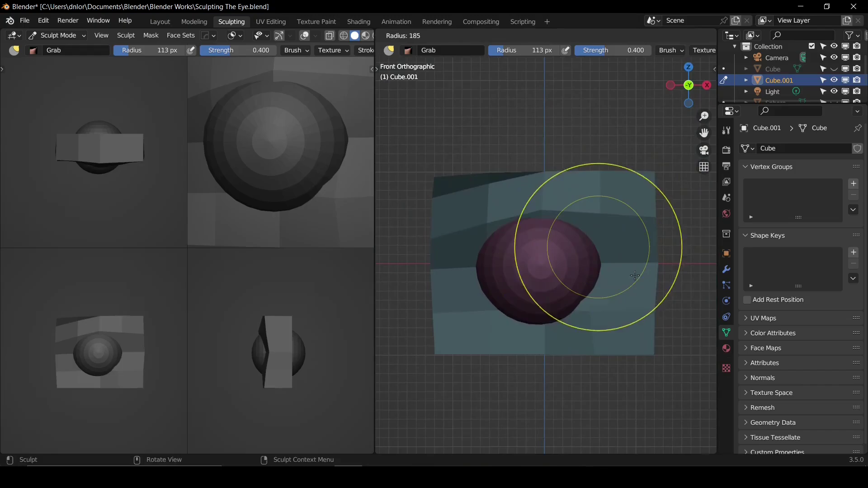
click(630, 280)
drag(659, 262, 652, 265)
drag(655, 226, 648, 227)
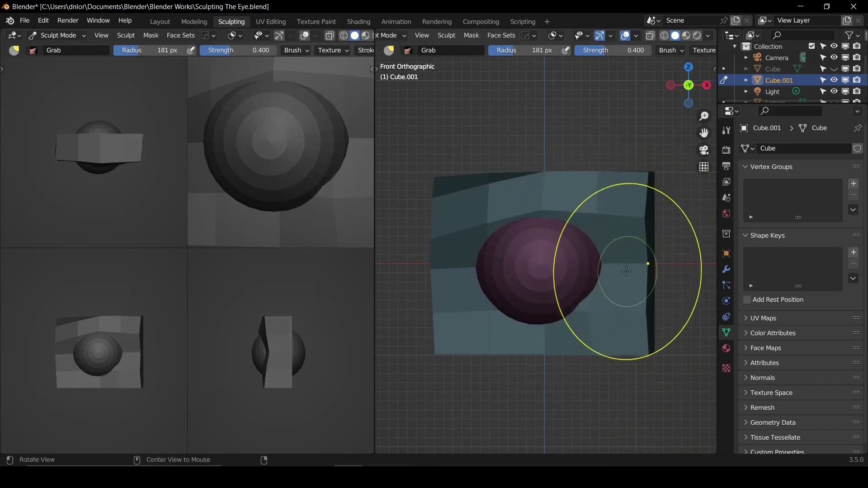
Step: Reduce the Grab brush radius to 120 px and refine the block's surface around the eyeball's +X corner
mouse_move(615, 253)
middle_down()
mouse_move(562, 298)
mouse_move(594, 311)
mouse_move(630, 308)
mouse_move(563, 337)
mouse_move(545, 326)
mouse_move(524, 284)
mouse_move(595, 304)
mouse_move(651, 196)
mouse_move(638, 171)
middle_up()
key(f)
click(595, 300)
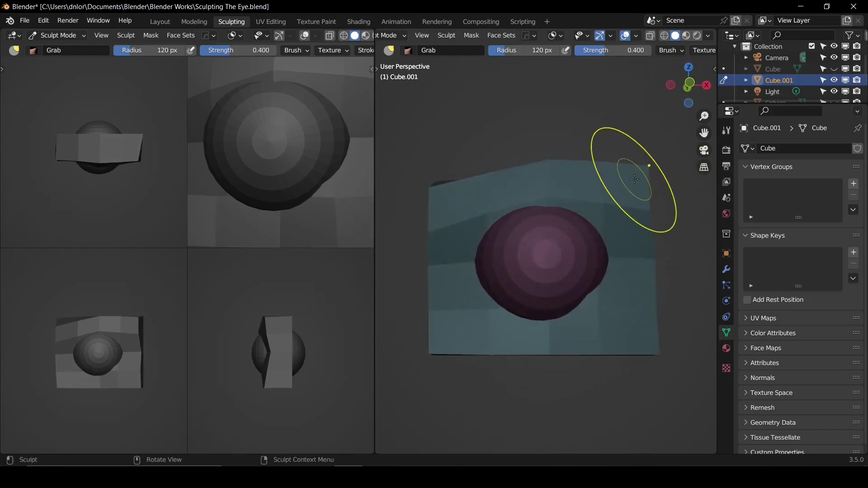
Step: Return to the front view and enable Dyntopo for sculpting the block
key(KP_1)
middle_drag(533, 205, 539, 236)
mouse_move(591, 234)
middle_down()
mouse_move(581, 213)
mouse_move(573, 231)
middle_up()
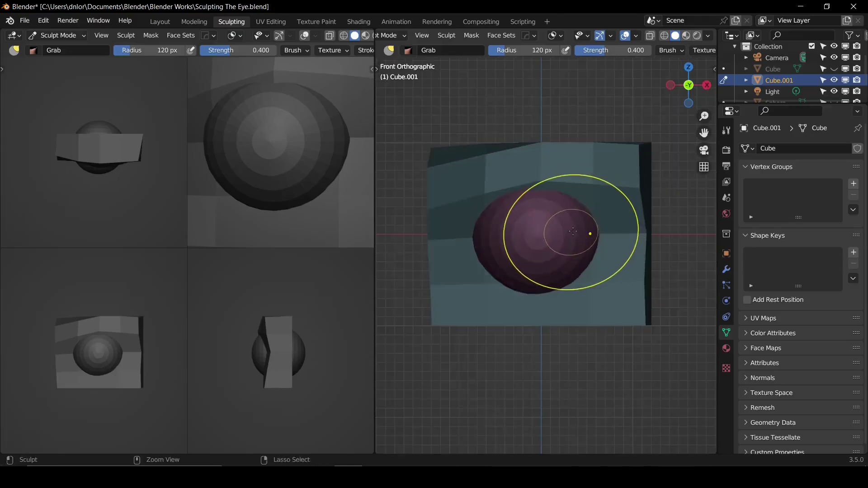
key(ctrl+d)
click(556, 259)
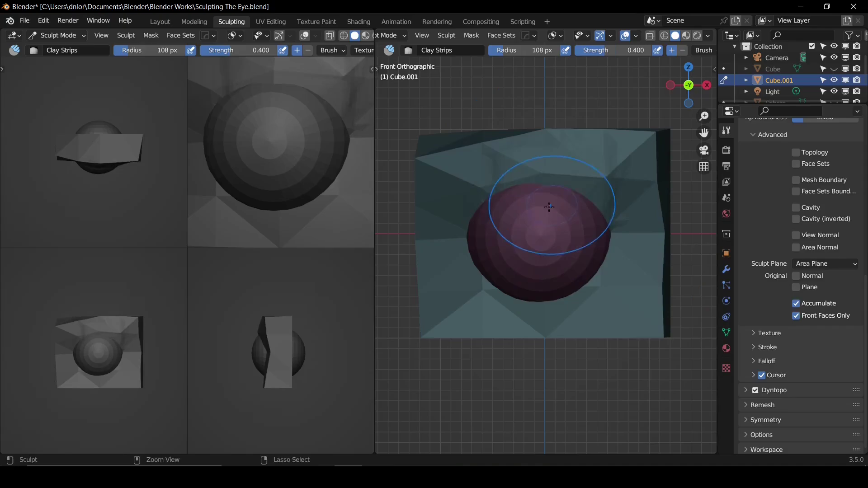
Step: Switch to the Clay Strips brush at 107 px radius and build up the upper eyelid area above the eyeball
key(c)
key(f)
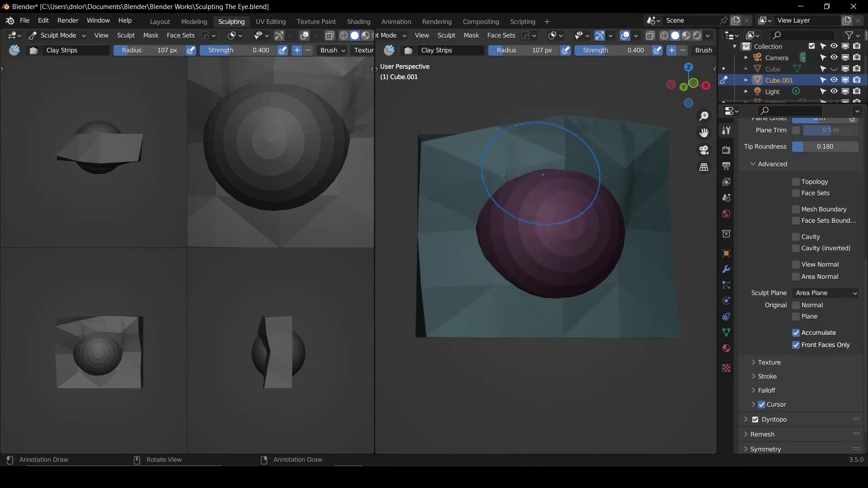
mouse_move(506, 177)
mouse_down()
mouse_move(503, 170)
mouse_move(572, 168)
mouse_up()
mouse_move(558, 192)
middle_down()
mouse_move(563, 221)
mouse_move(542, 203)
middle_up()
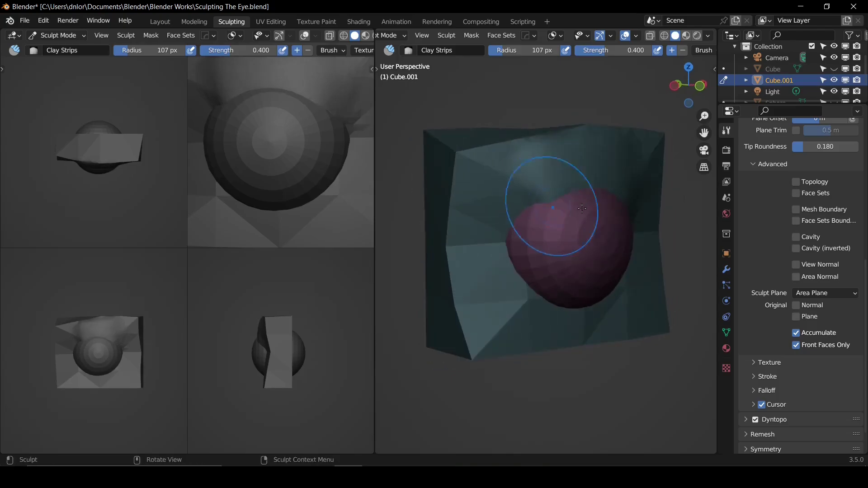
Step: Reduce the Clay Strips radius to 66 px and sculpt the eyelid surface along the eyeball's upper rim and -X corner
key(f)
click(563, 206)
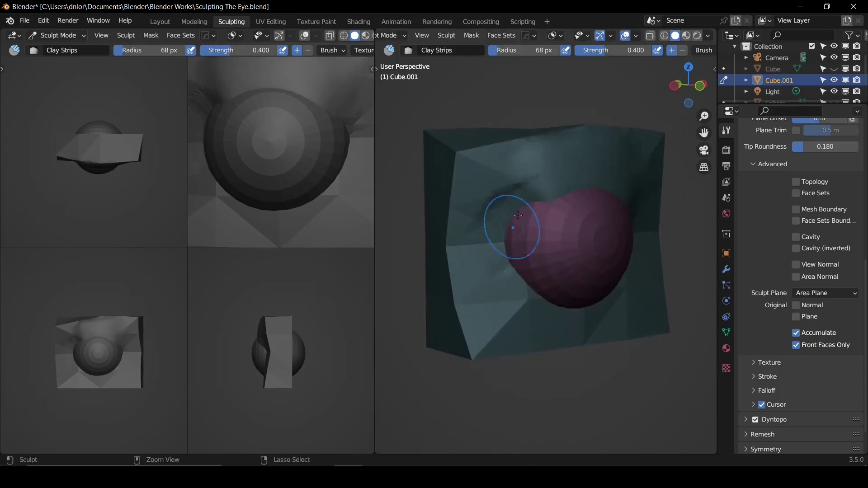
key(f)
click(554, 222)
middle_drag(554, 223, 569, 199)
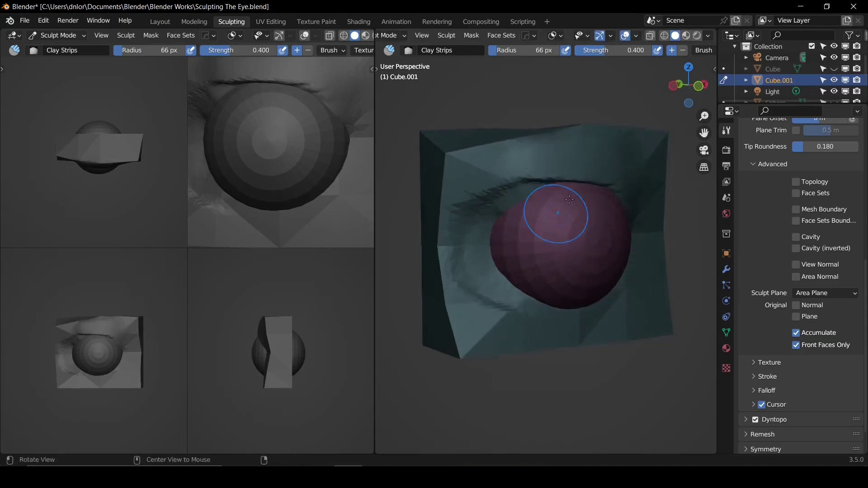
Step: Carve into the surface around the eye's -X corner with inverted Clay Strips strokes and smooth the upper eyelid
mouse_move(502, 209)
ctrl+mouse_down()
mouse_move(469, 226)
mouse_move(496, 283)
mouse_move(526, 294)
ctrl+mouse_up()
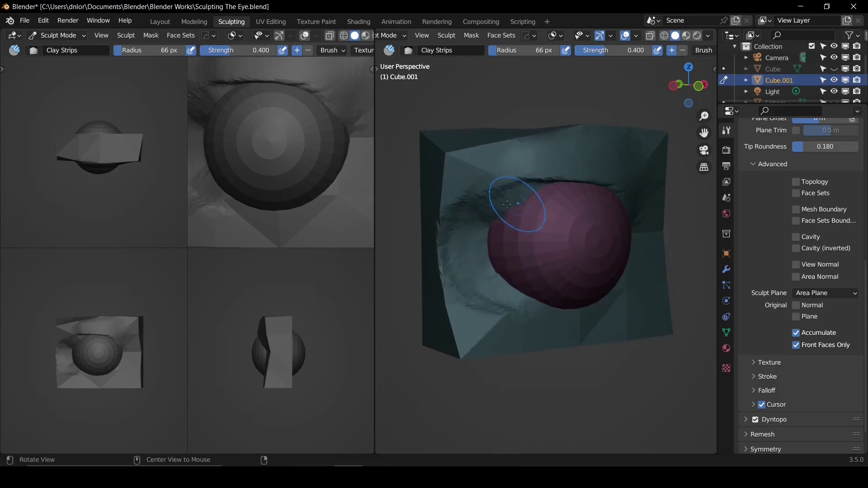
middle_drag(522, 203, 501, 204)
mouse_move(462, 201)
ctrl+mouse_down()
mouse_move(480, 172)
mouse_move(491, 191)
ctrl+mouse_up()
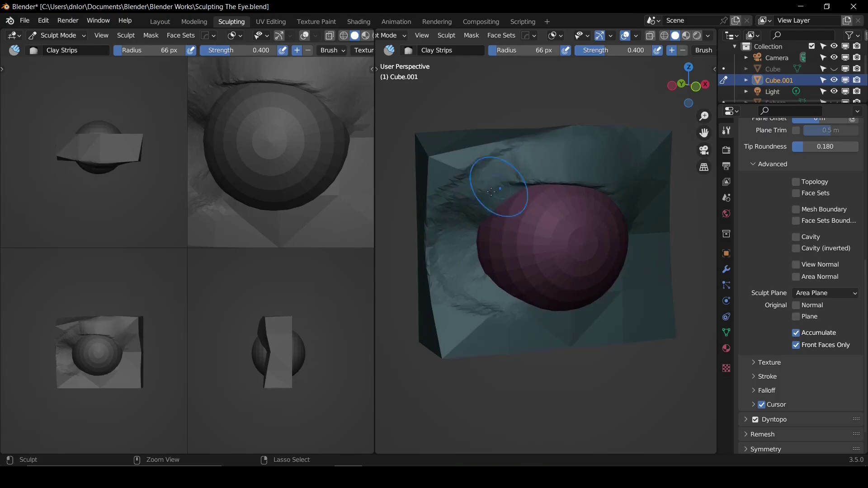
middle_drag(505, 198, 489, 194)
mouse_move(500, 191)
shift+mouse_down()
mouse_move(529, 171)
mouse_move(533, 186)
mouse_move(500, 181)
shift+mouse_up()
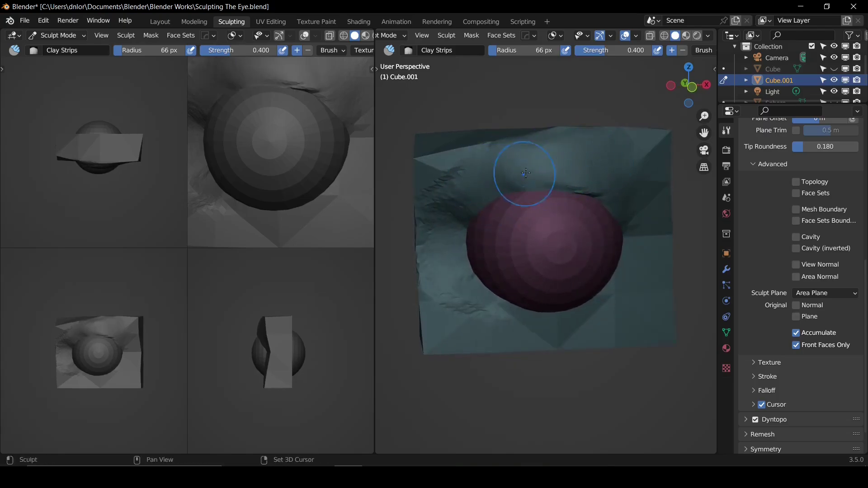
Step: Apply the block's scale in Object Mode from the front view
key(KP_1)
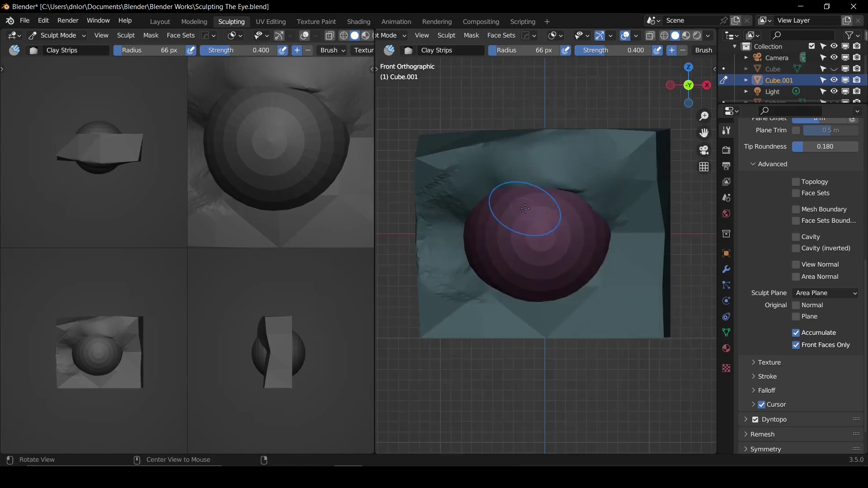
key(n)
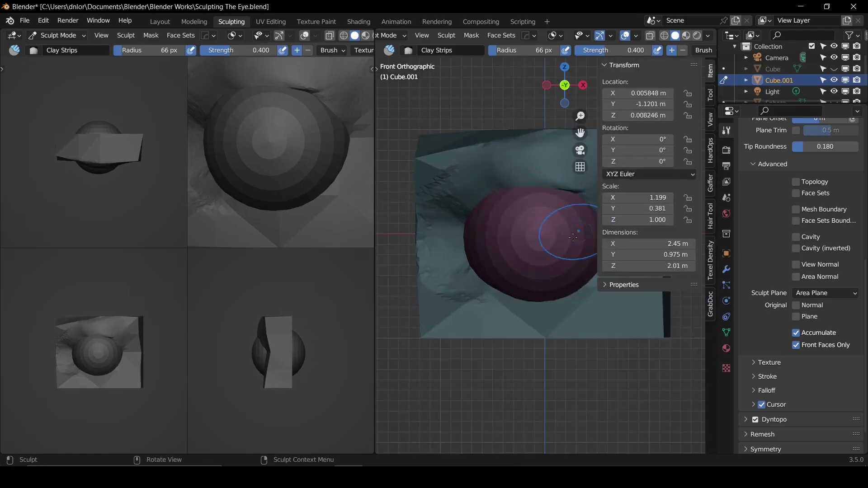
key(n)
key(ctrl+Tab)
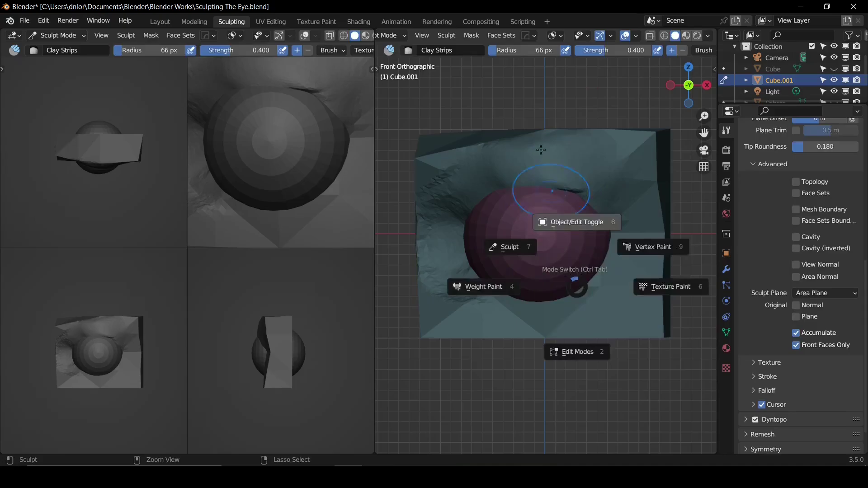
click(560, 205)
key(ctrl+a)
click(594, 188)
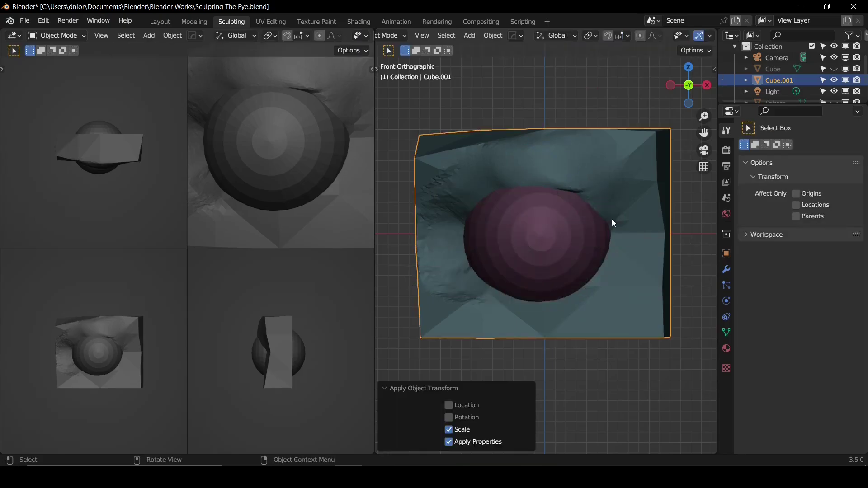
Step: Return the block to Sculpt Mode and re-enable Dyntopo
key(ctrl+Tab)
click(613, 262)
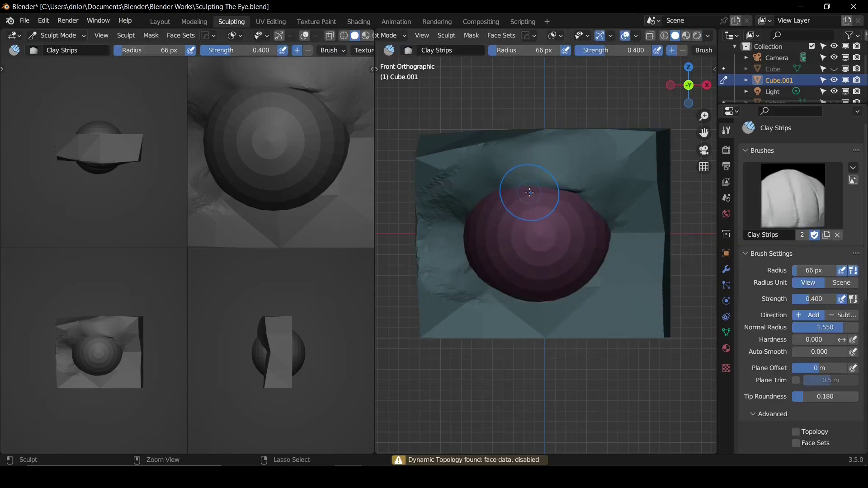
key(ctrl+d)
click(506, 192)
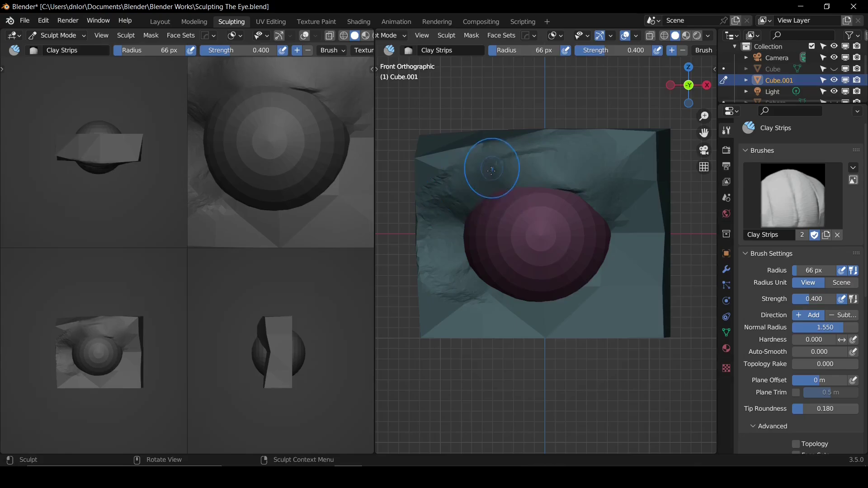
Step: Reduce the Clay Strips radius to 47 px and sculpt the surface around the eye's upper -X corner
mouse_move(462, 193)
middle_down()
mouse_move(447, 194)
mouse_move(488, 180)
mouse_move(492, 164)
mouse_move(483, 171)
middle_up()
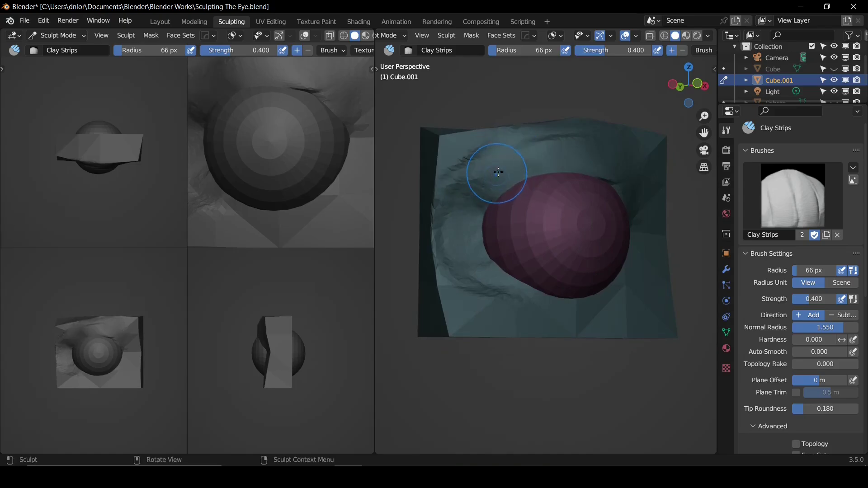
key(f)
click(492, 172)
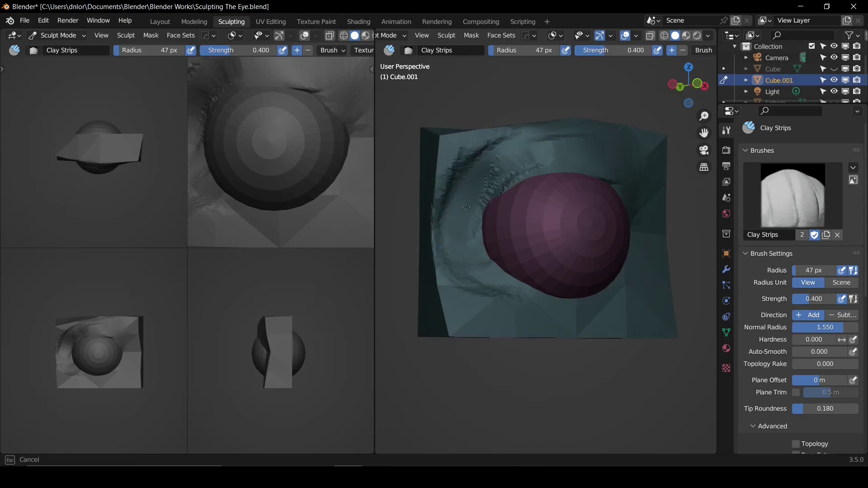
mouse_move(467, 207)
middle_down()
mouse_move(438, 242)
mouse_move(469, 205)
middle_up()
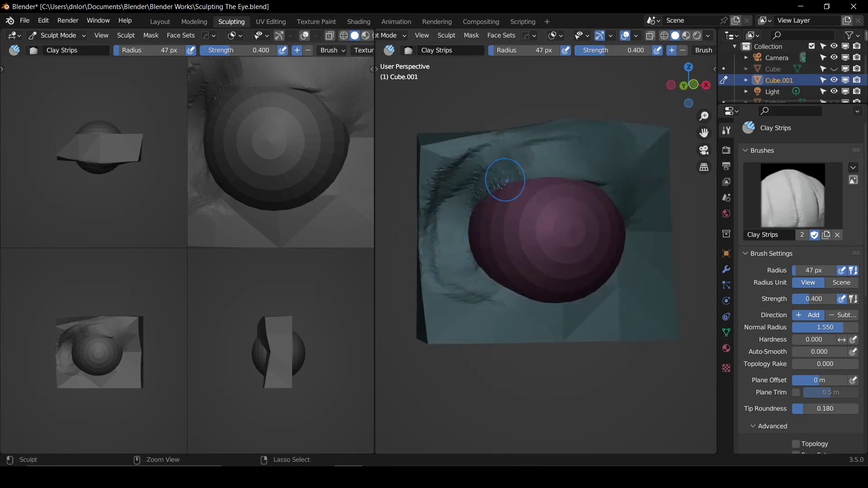
Step: Build up the upper eyelid along the eyeball's rim from the -X corner towards the +X side
drag(470, 218, 531, 175)
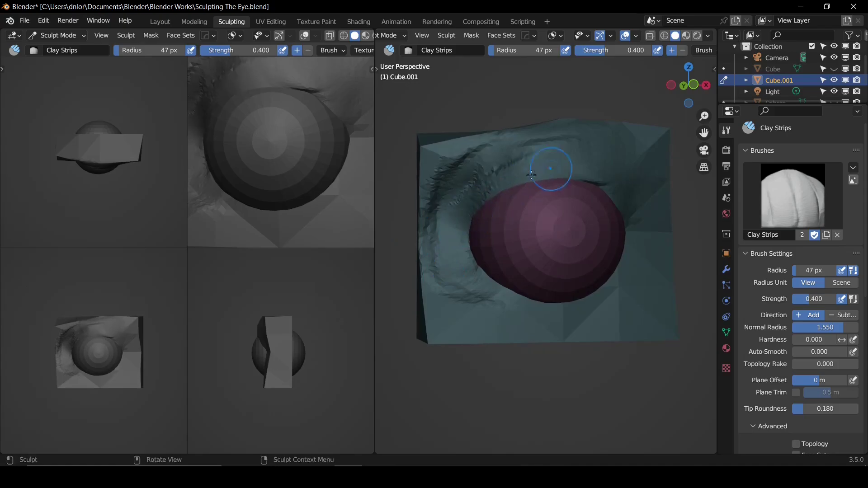
drag(602, 176, 599, 175)
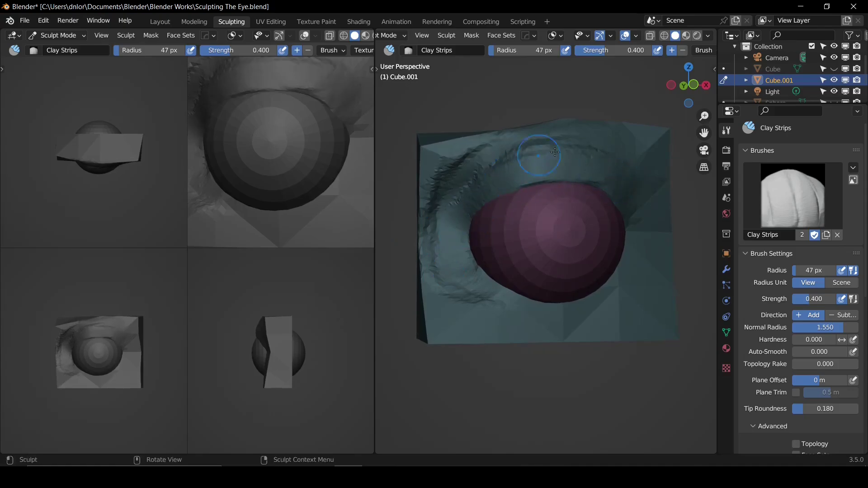
alt+drag(541, 190, 534, 178)
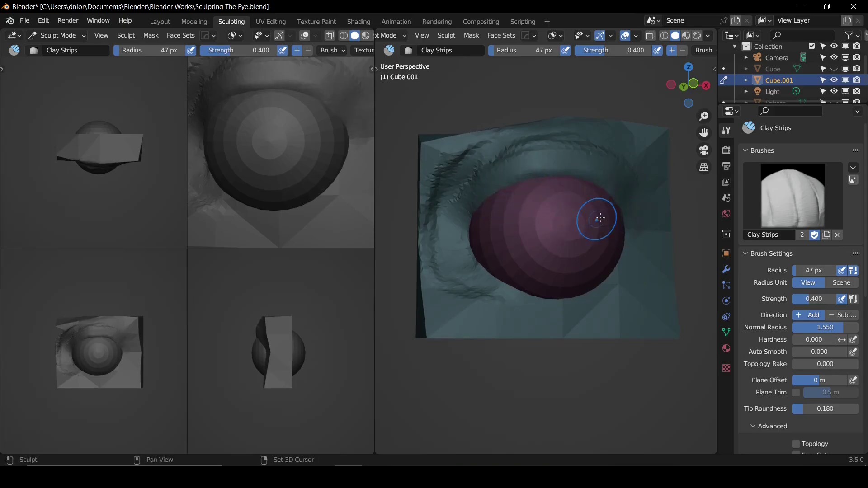
Step: Increase the Clay Strips radius to 91 px and extend the upper eyelid down towards the +X corner
alt+drag(600, 218, 568, 231)
key(f)
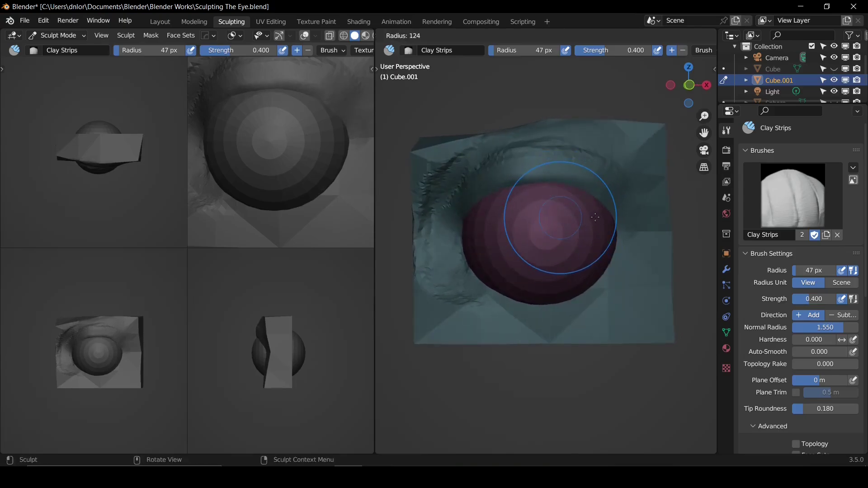
click(586, 220)
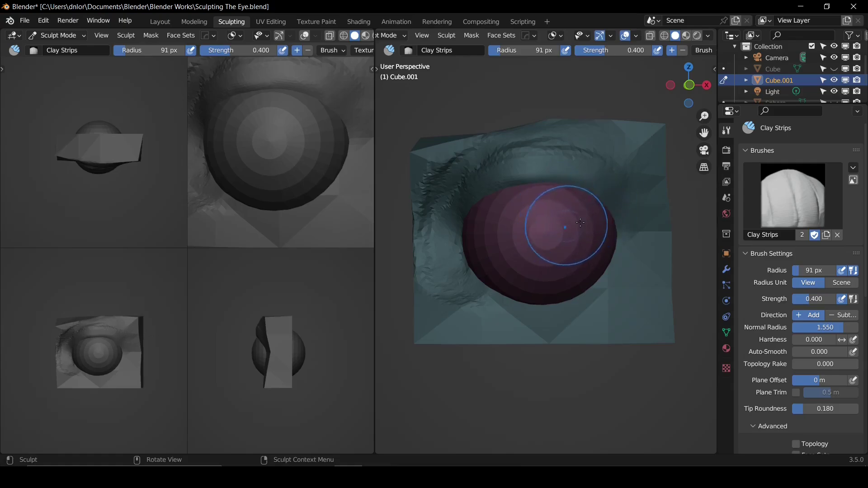
mouse_move(539, 184)
mouse_down()
mouse_move(581, 184)
mouse_move(587, 174)
mouse_move(605, 184)
mouse_move(590, 190)
mouse_move(637, 207)
mouse_up()
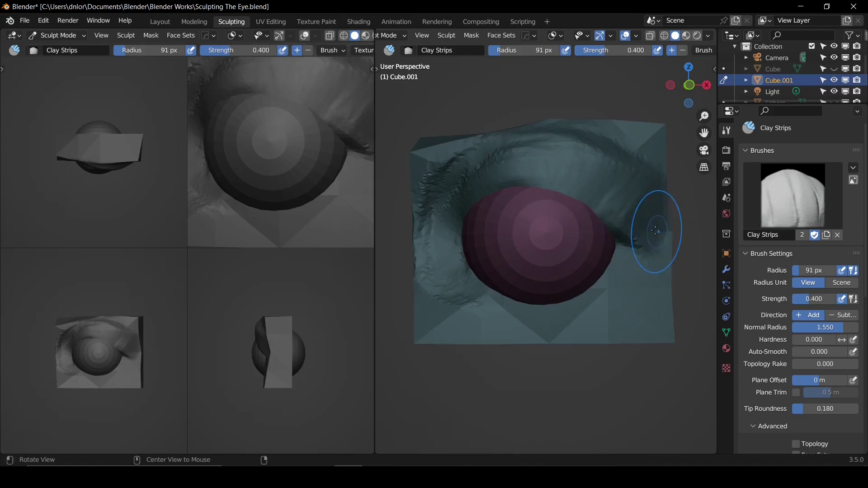
Step: Set the Clay Strips radius to 56 px and carve under the upper eyelid along the eyeball with an inverted stroke
key(f)
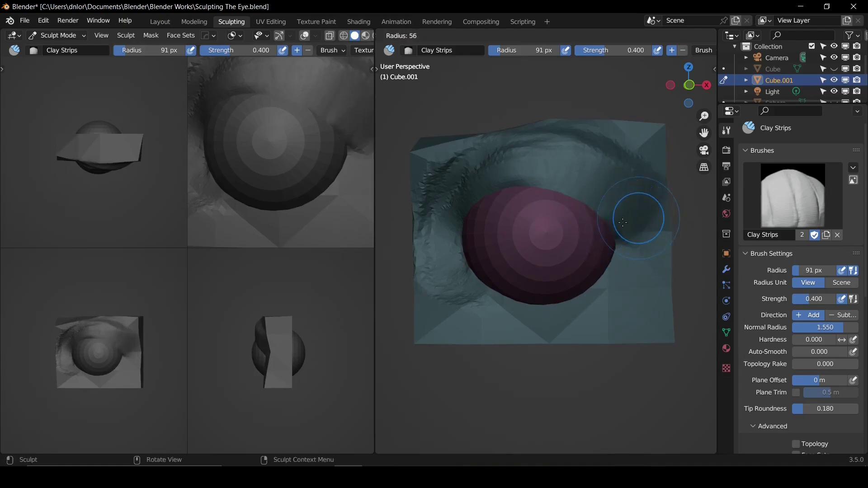
click(622, 223)
middle_drag(516, 208, 516, 198)
ctrl+drag(516, 196, 594, 207)
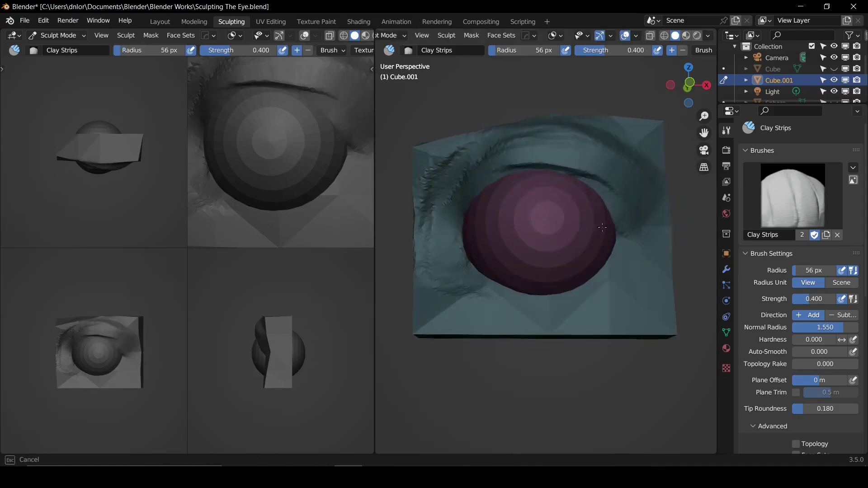
Step: Sculpt the upper eyelid's +X end and form the crease at the eye's +X corner
middle_drag(589, 222, 556, 231)
drag(594, 197, 608, 202)
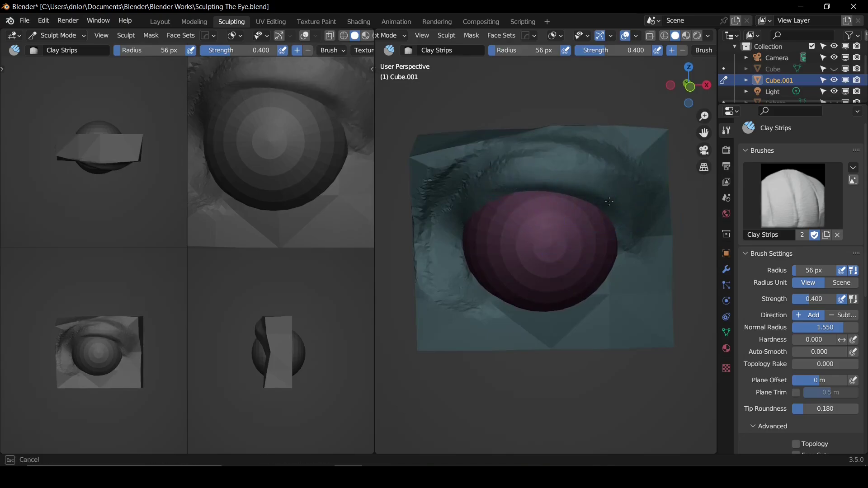
middle_drag(595, 206, 623, 228)
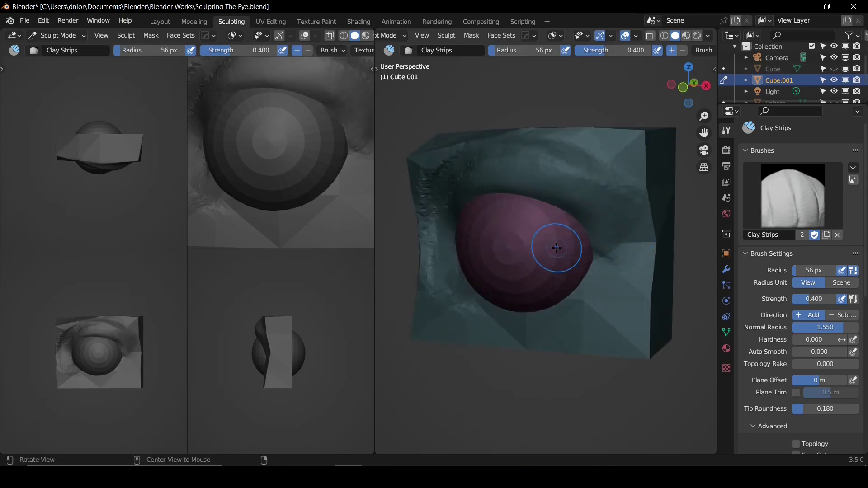
mouse_move(556, 247)
middle_down()
mouse_move(585, 252)
mouse_move(601, 228)
middle_up()
middle_drag(550, 200, 596, 230)
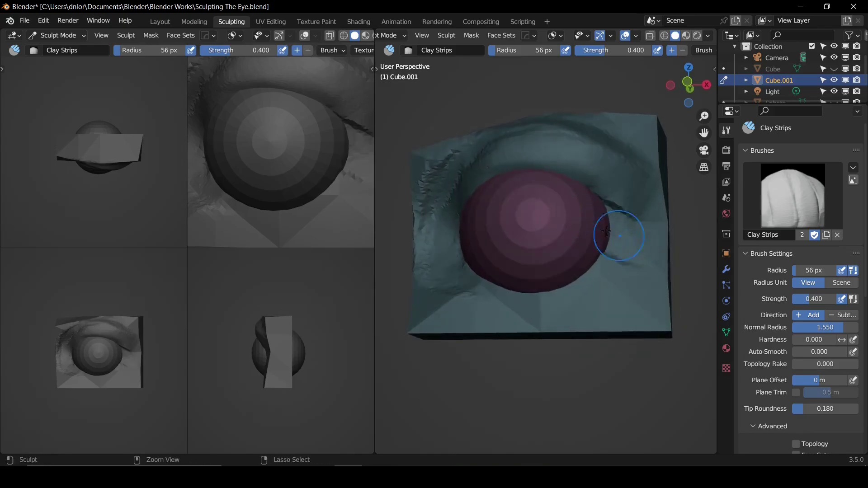
Step: Increase the Clay Strips radius to 95 px and fill the surface below the eye's -X corner
mouse_move(595, 260)
middle_down()
mouse_move(620, 271)
mouse_move(559, 293)
middle_up()
key(f)
click(512, 298)
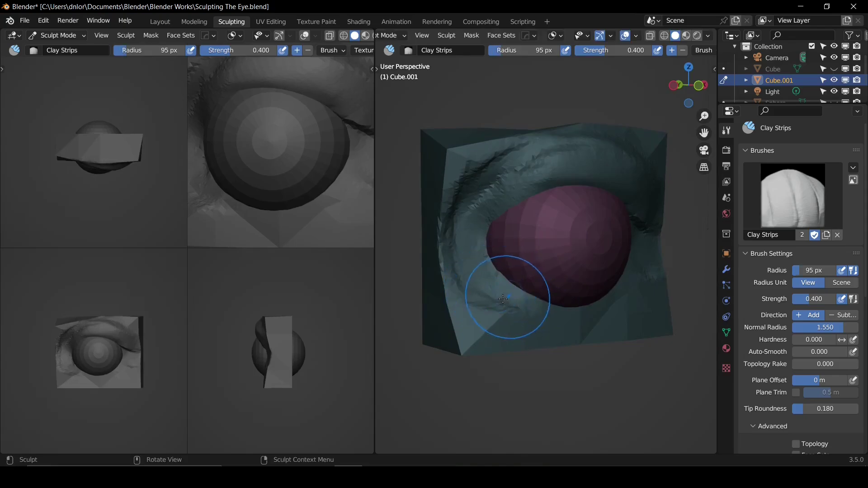
mouse_move(508, 296)
middle_down()
mouse_move(435, 289)
mouse_move(471, 291)
middle_up()
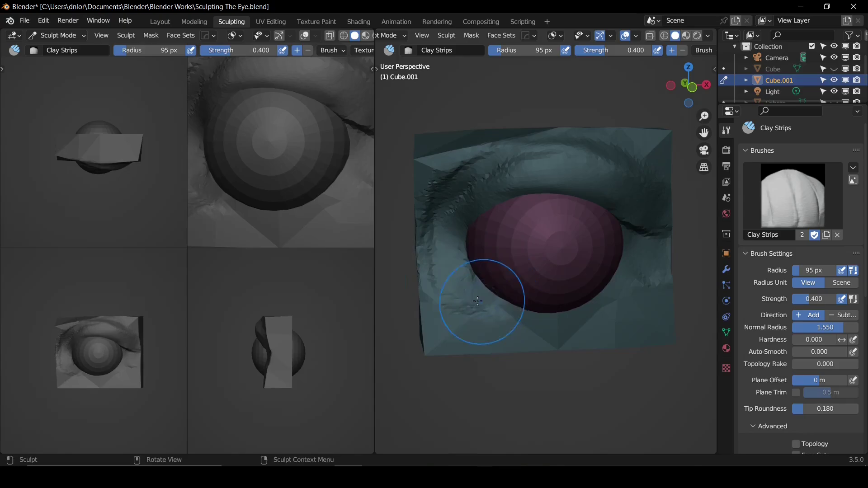
Step: Reduce the Clay Strips radius to 75 px and build up the lower eyelid from the -X side across beneath the eyeball
key(f)
click(466, 294)
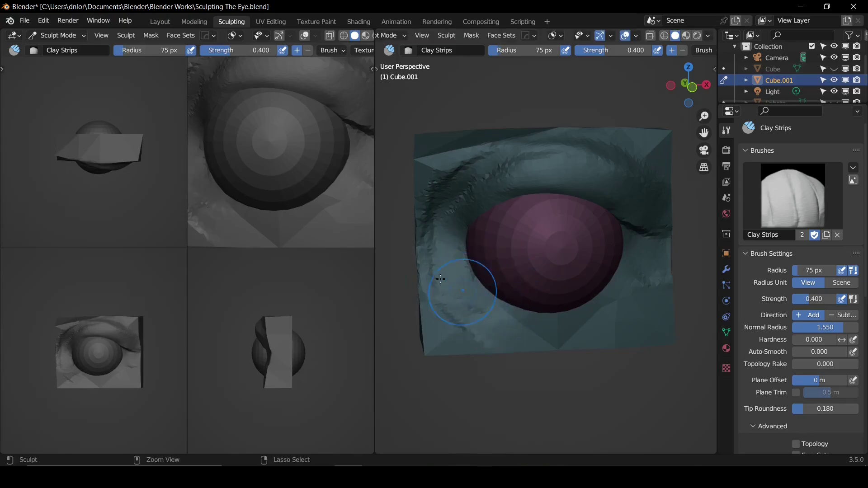
drag(471, 300, 499, 330)
drag(496, 328, 528, 306)
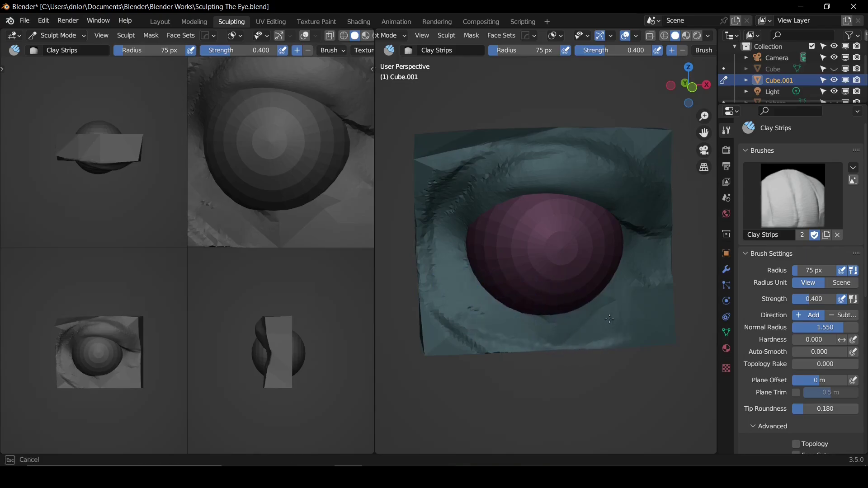
Step: Smooth the block's surface below the eye's +X corner and sculpt the lower eyelid there with Clay Strips
middle_drag(565, 310, 600, 244)
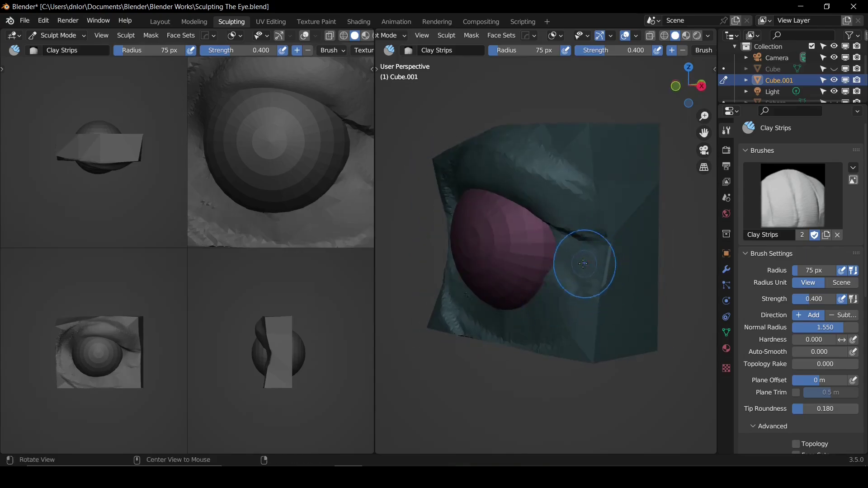
shift+drag(579, 248, 579, 278)
shift+drag(579, 272, 569, 308)
shift+drag(568, 309, 554, 303)
mouse_move(555, 304)
alt+mouse_down()
mouse_move(596, 267)
mouse_move(609, 229)
mouse_move(608, 292)
alt+mouse_up()
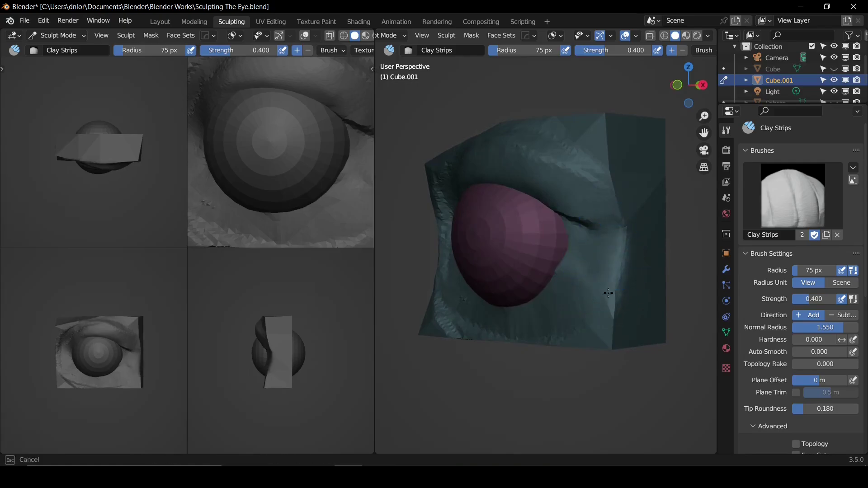
mouse_move(613, 230)
mouse_down()
mouse_move(604, 296)
mouse_move(558, 294)
mouse_up()
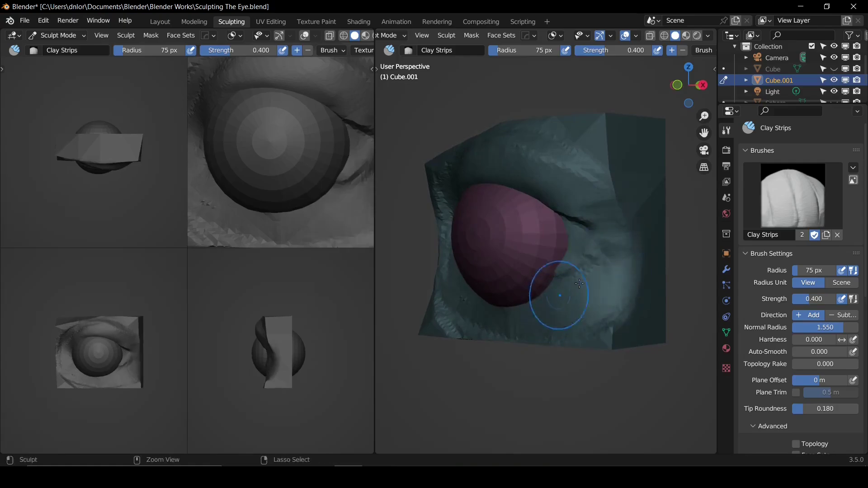
Step: Set the Clay Strips radius to 105 px and work over the surface beneath the eyeball
mouse_move(555, 295)
middle_down()
mouse_move(599, 287)
mouse_move(604, 276)
middle_up()
middle_drag(622, 246, 619, 226)
key(f)
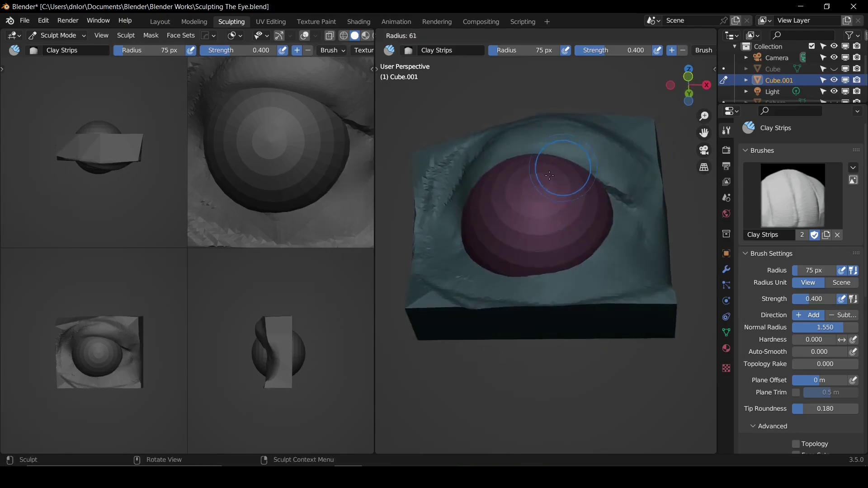
click(574, 183)
middle_drag(575, 183, 581, 170)
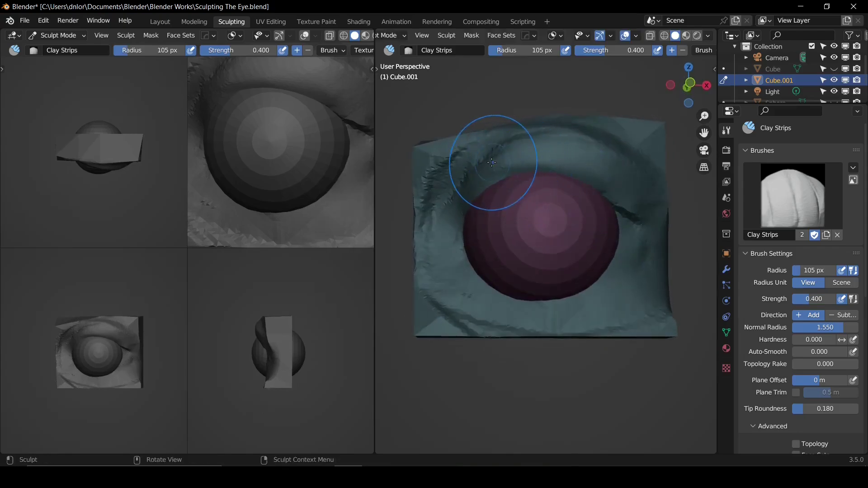
Step: Reduce the Clay Strips radius to 72 px and thicken the upper eyelid fold from its middle to the +X corner
key(f)
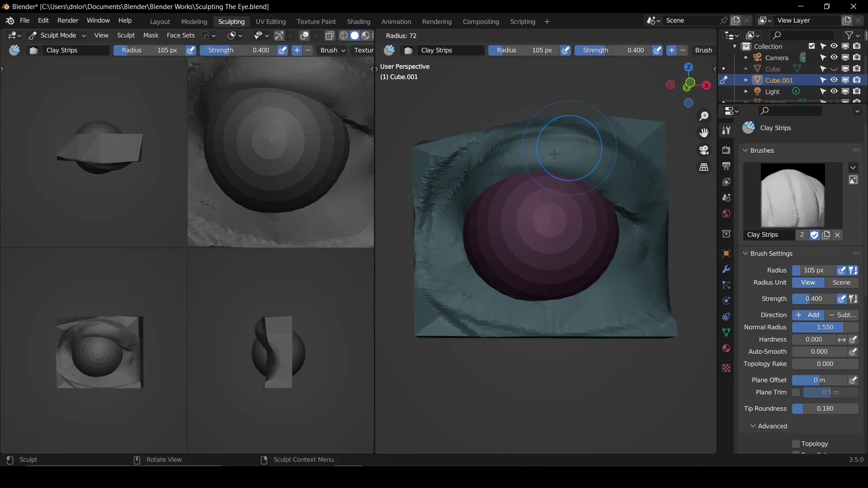
click(554, 154)
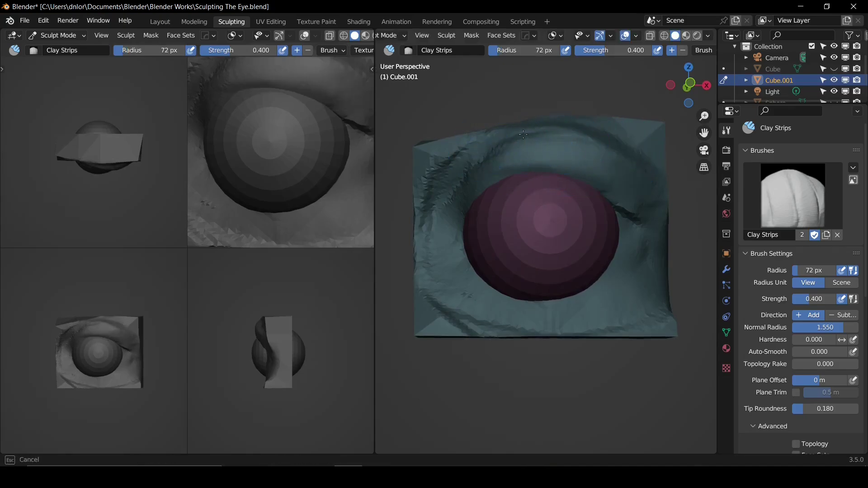
mouse_move(568, 135)
middle_down()
mouse_move(577, 174)
mouse_move(498, 172)
middle_up()
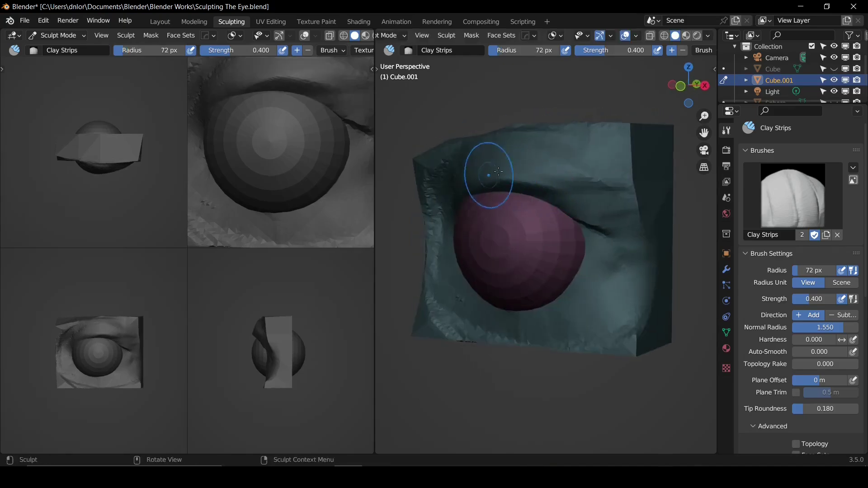
drag(498, 171, 597, 211)
Step: Smooth the upper eyelid's surface and refine its -X end around the eye's corner
mouse_move(520, 181)
middle_down()
mouse_move(569, 171)
mouse_move(529, 184)
mouse_move(545, 170)
middle_up()
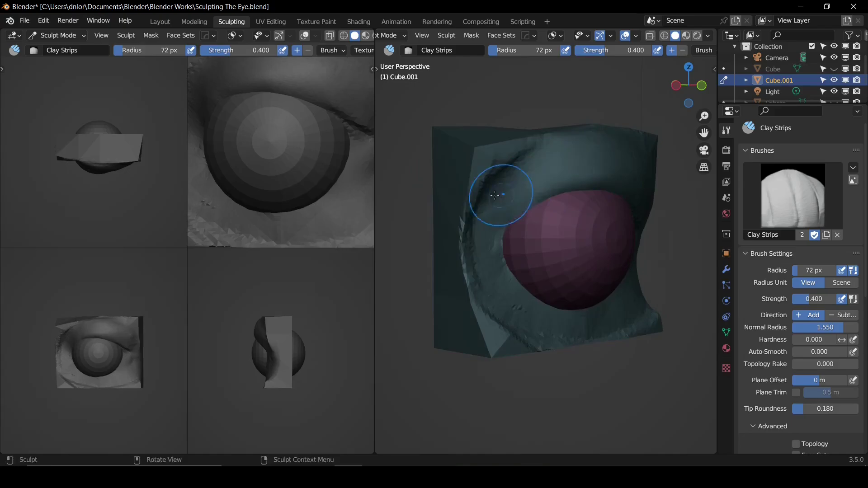
mouse_move(524, 198)
middle_down()
mouse_move(495, 217)
mouse_move(447, 225)
mouse_move(451, 178)
mouse_move(558, 279)
middle_up()
middle_drag(474, 276, 496, 272)
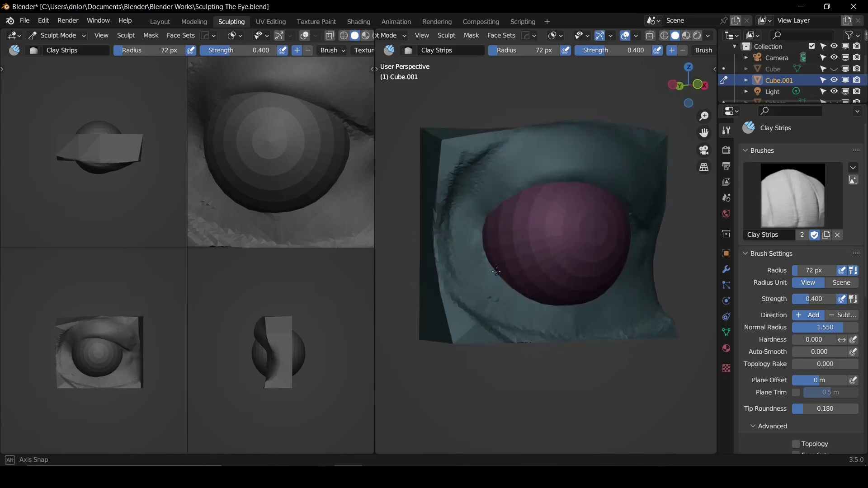
middle_drag(563, 242, 534, 237)
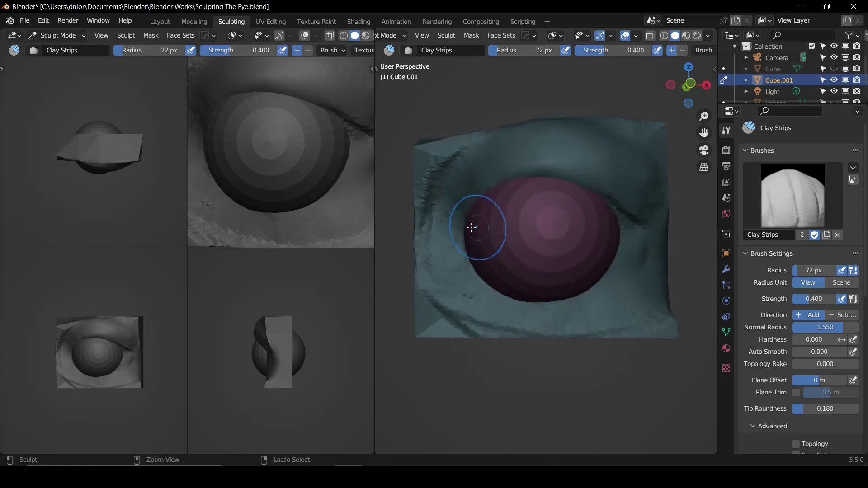
ctrl+drag(476, 219, 561, 192)
ctrl+drag(507, 204, 593, 228)
key(ctrl+z)
key(ctrl+z)
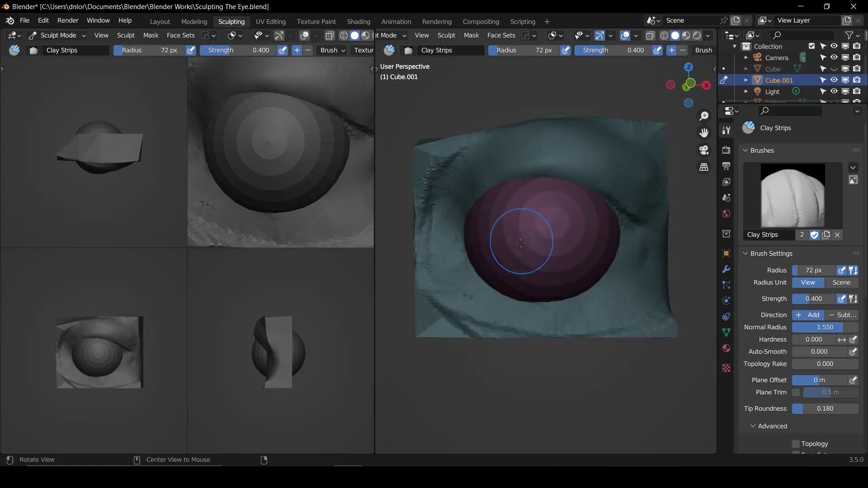
Step: Switch to the Grab brush at 177 px radius and reshape the upper eyelid's edge above the eyeball in front view
alt+drag(520, 242, 535, 243)
key(g)
key(f)
click(627, 225)
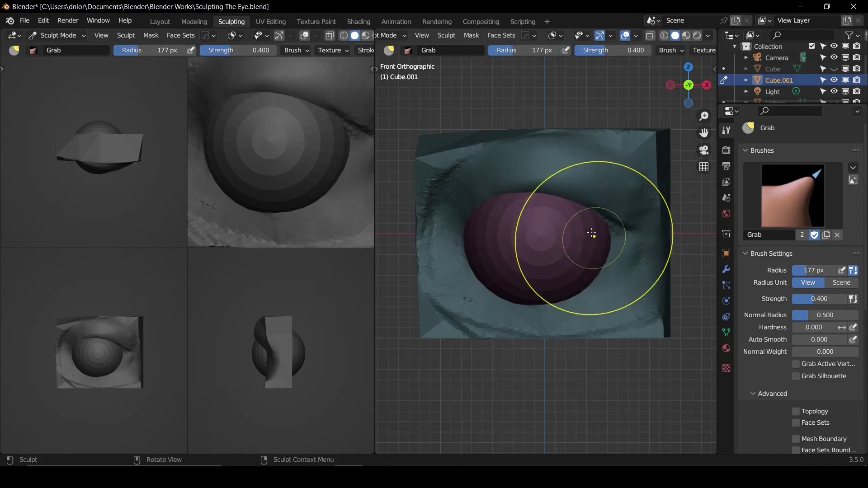
drag(570, 213, 569, 203)
drag(478, 197, 471, 207)
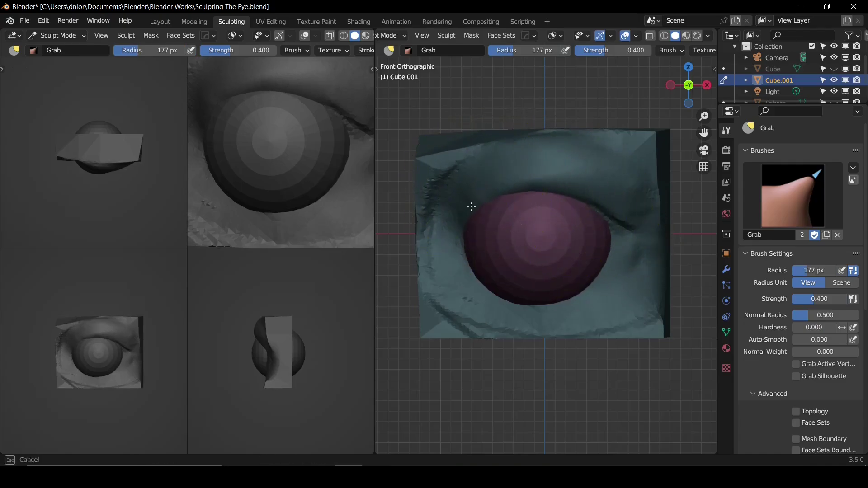
mouse_move(581, 199)
middle_down()
mouse_move(473, 242)
mouse_move(558, 225)
middle_up()
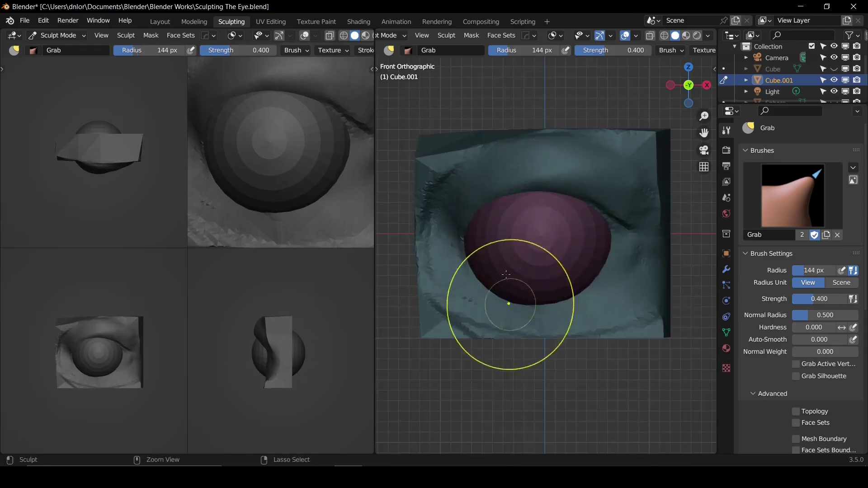
Step: Return to Object Mode and add a Round Cube in front of the eye from the front view
key(ctrl+Tab)
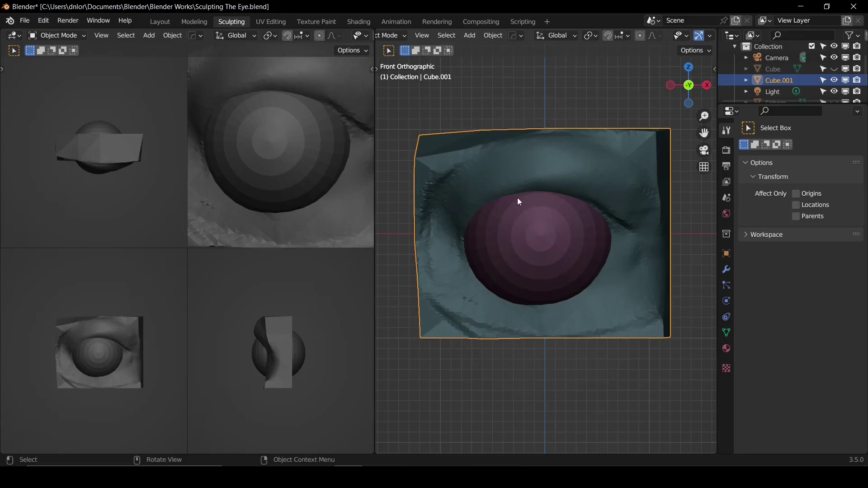
mouse_move(519, 202)
middle_down()
mouse_move(531, 202)
mouse_move(527, 190)
mouse_move(536, 230)
mouse_move(523, 250)
mouse_move(523, 207)
middle_up()
key(KP_1)
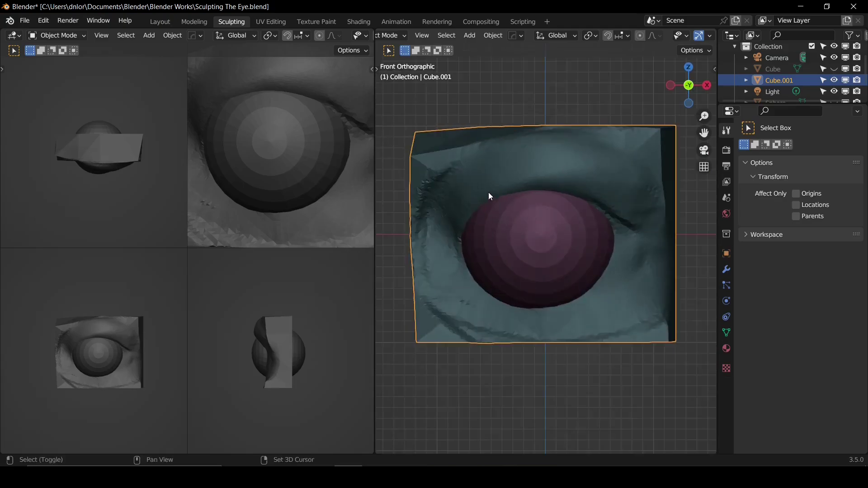
key(shift+a)
mouse_move(498, 198)
click(559, 359)
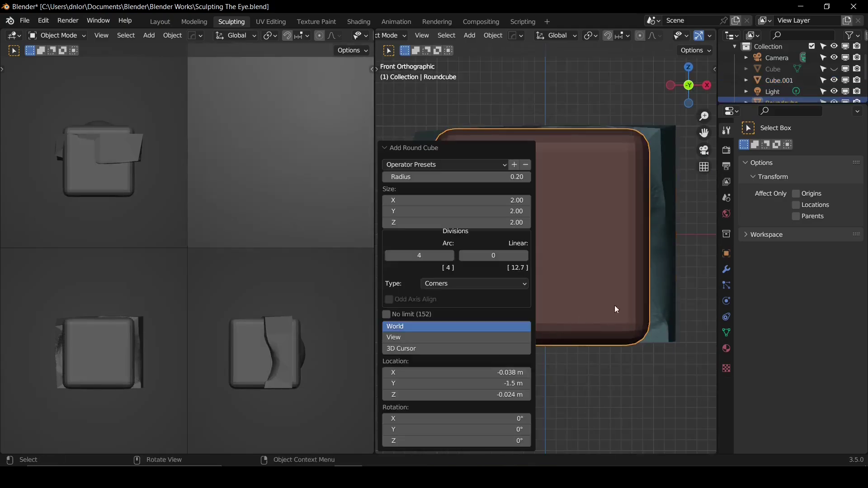
Step: Apply the Quadsphere preset to the round cube and set its arc divisions to 5
click(427, 165)
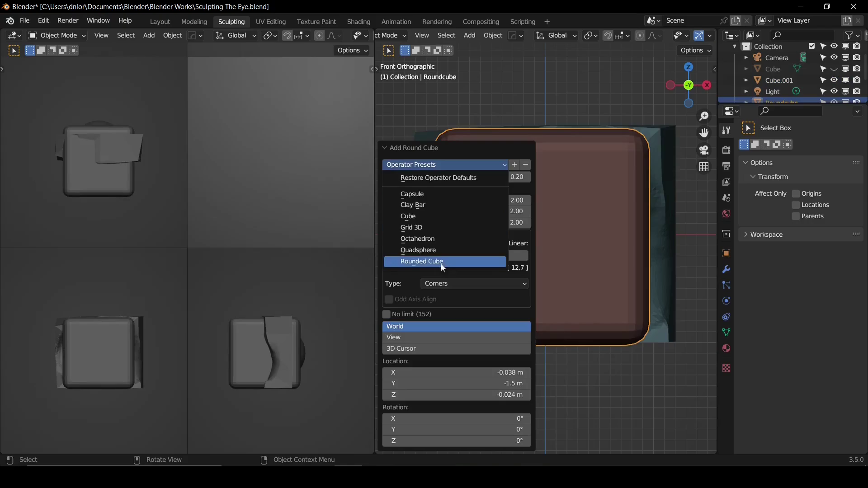
click(430, 250)
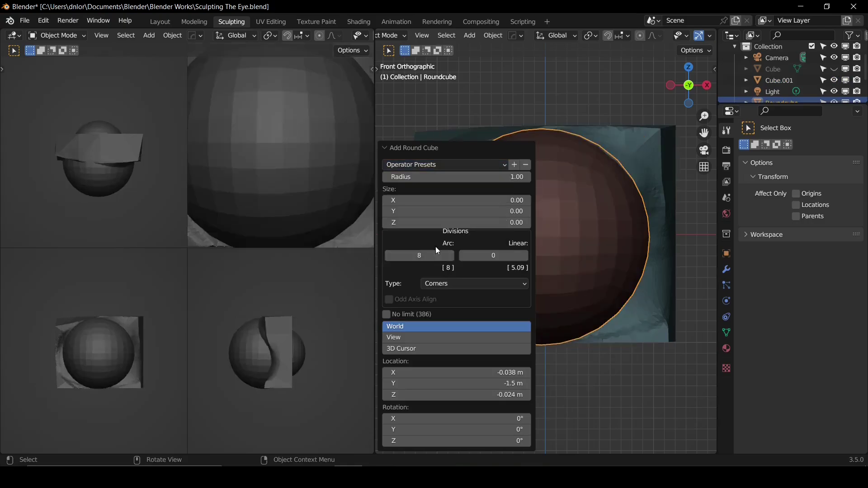
click(392, 256)
click(391, 256)
click(390, 256)
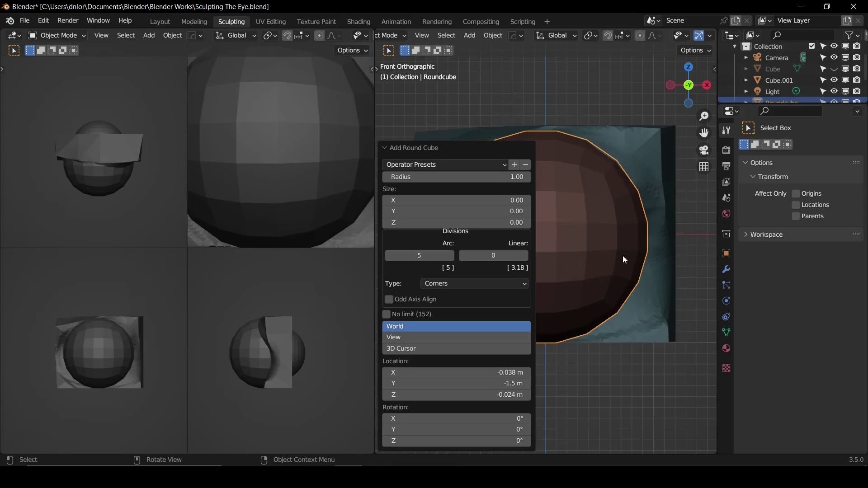
Step: Scale the new sphere to about 0.405, place it over the eyeball's -X side, and enter Sculpt Mode on it
key(s)
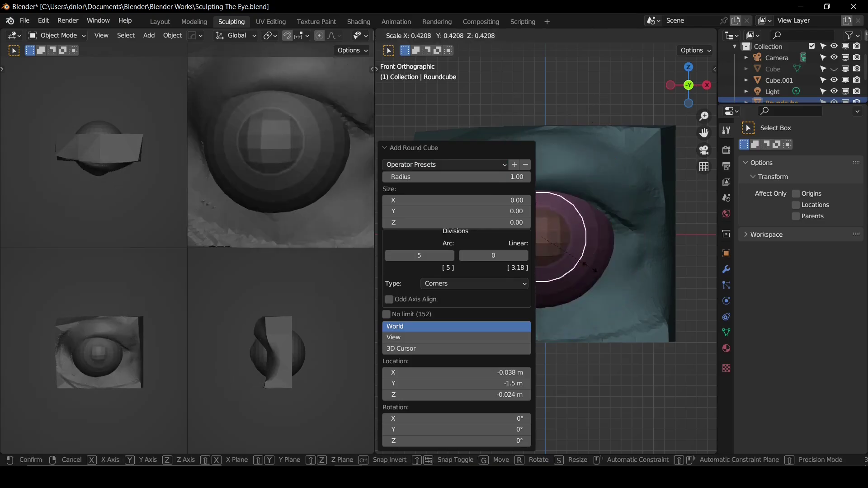
click(591, 258)
key(g)
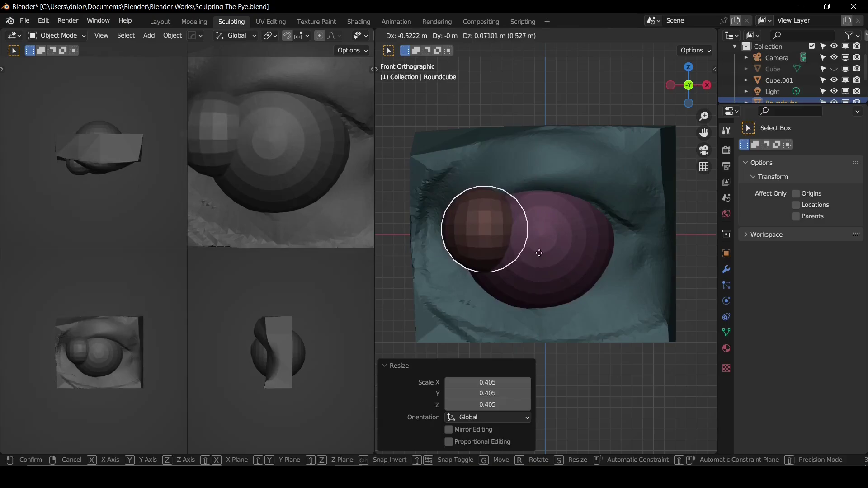
click(553, 260)
key(ctrl+Tab)
Step: Try to stretch the small sphere across the upper eyeball with the Grab brush at 143 px radius
key(f)
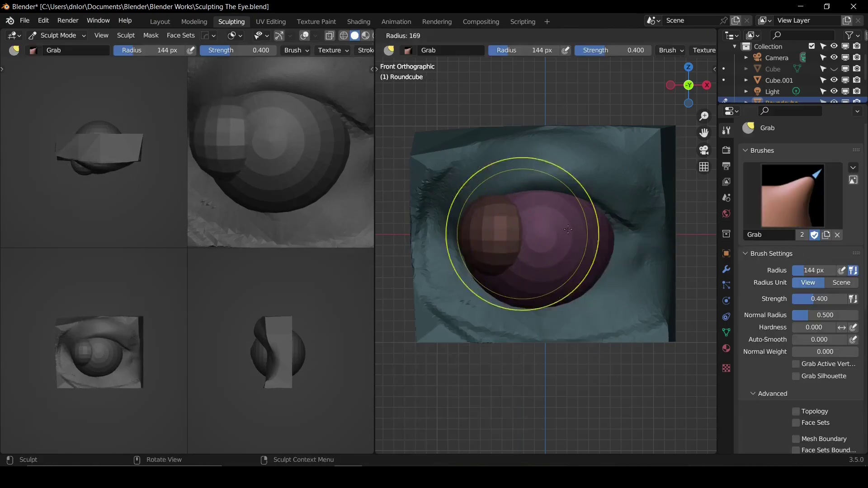
click(515, 239)
mouse_move(513, 228)
mouse_down()
mouse_move(554, 198)
mouse_move(587, 209)
mouse_up()
drag(560, 204, 585, 216)
key(ctrl+z)
key(ctrl+z)
key(ctrl+z)
key(ctrl+z)
key(ctrl+z)
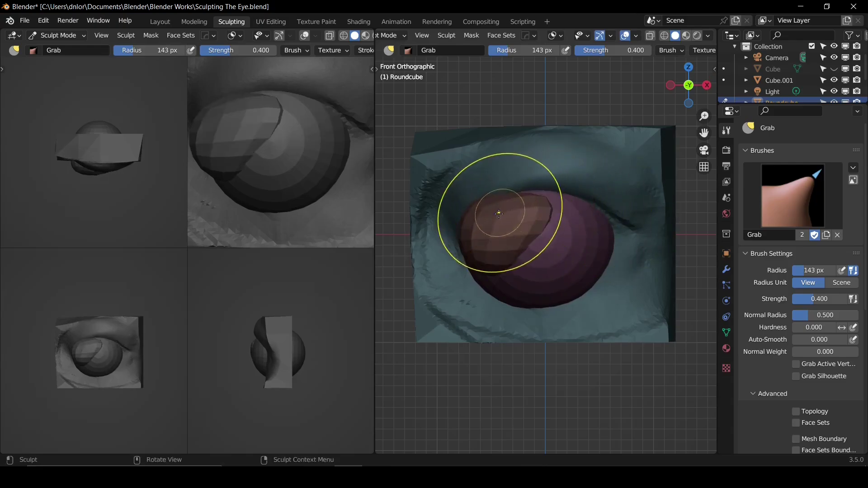
drag(495, 223, 537, 202)
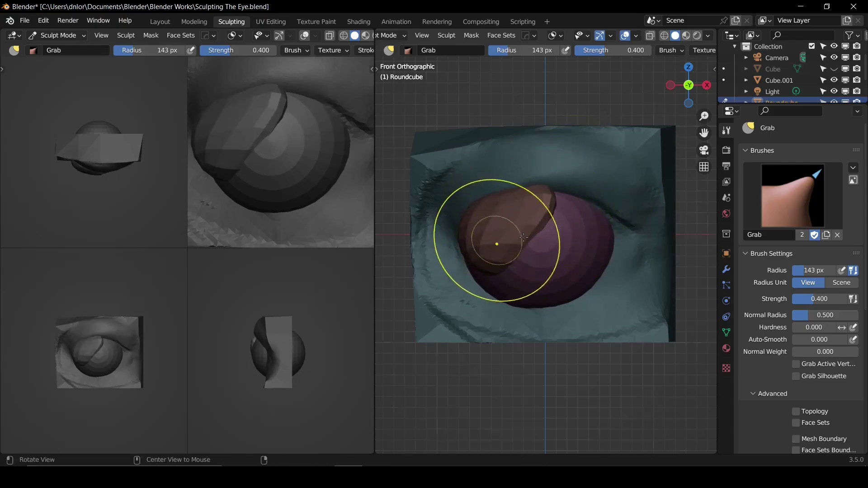
middle_drag(496, 244, 529, 231)
key(ctrl+z)
key(ctrl+z)
Step: Set the brush radius to 241 px and pull the sphere across the top of the eyeball with Snake Hook
key(f)
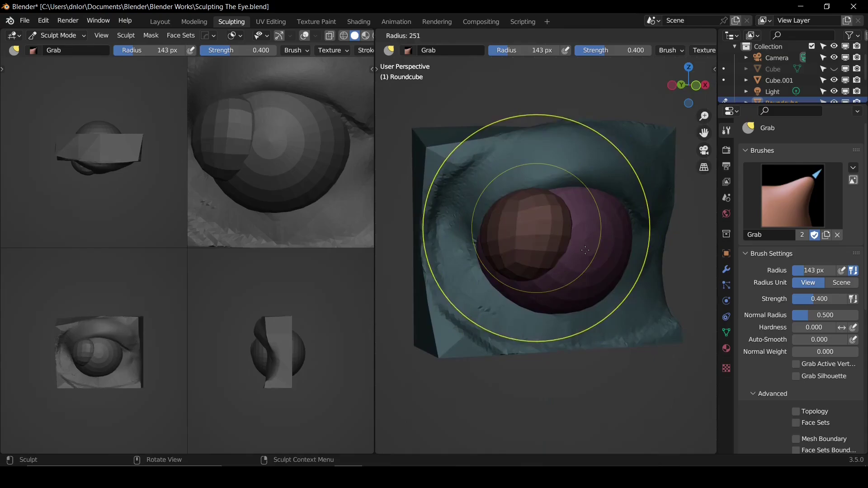
click(628, 244)
middle_drag(576, 244, 527, 223)
key(k)
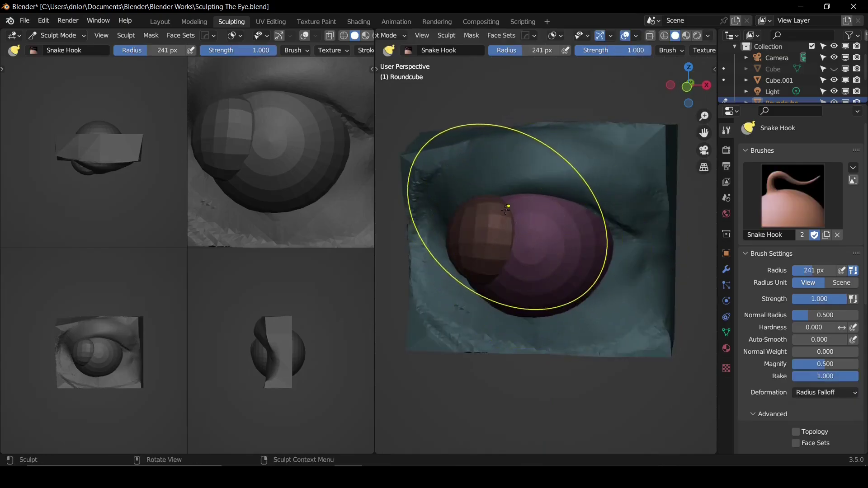
drag(502, 204, 570, 205)
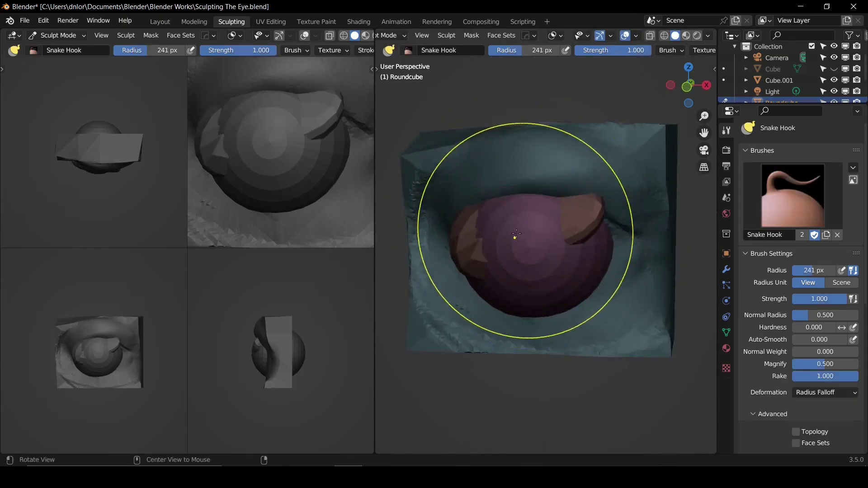
alt+drag(513, 237, 556, 194)
mouse_move(524, 206)
mouse_down()
mouse_move(571, 172)
mouse_move(577, 205)
mouse_up()
Step: Shape the strip's -X end and middle into an arched upper eyelid with Snake Hook
middle_drag(578, 205, 531, 239)
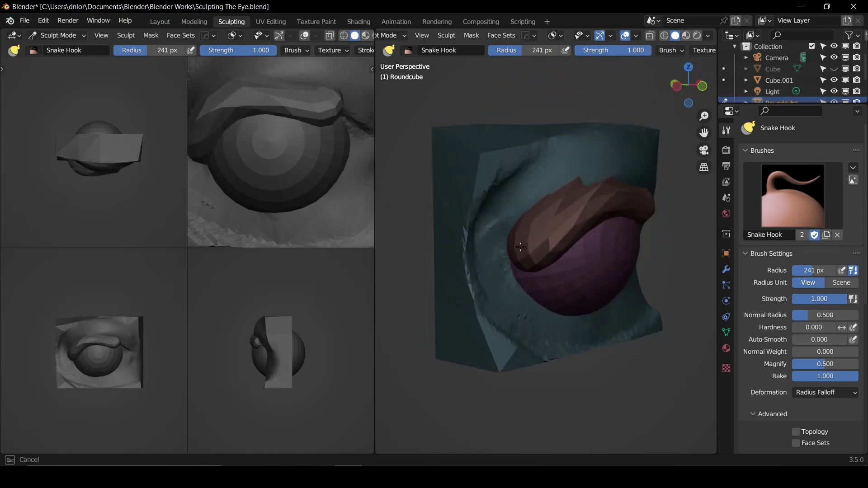
drag(520, 247, 513, 251)
mouse_move(560, 253)
alt+mouse_down()
mouse_move(544, 249)
mouse_move(561, 229)
mouse_move(543, 208)
alt+mouse_up()
drag(559, 201, 583, 208)
mouse_move(553, 213)
alt+mouse_down()
mouse_move(574, 219)
mouse_move(558, 191)
alt+mouse_up()
key(ctrl+z)
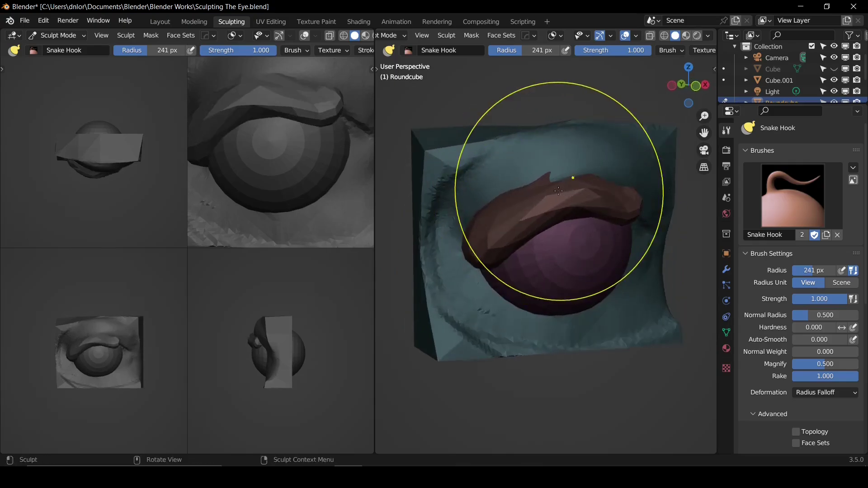
Step: Extend the eyelid strip's +X end around the eyeball's corner with Snake Hook
middle_drag(597, 199, 575, 204)
drag(574, 205, 608, 219)
middle_drag(608, 219, 568, 203)
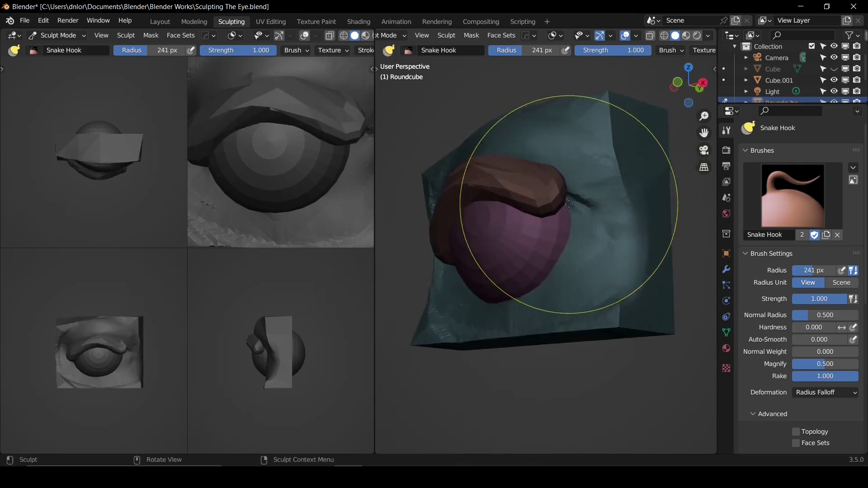
mouse_move(578, 204)
mouse_down()
mouse_move(590, 209)
mouse_move(527, 133)
mouse_move(530, 143)
mouse_up()
mouse_move(605, 176)
mouse_down()
mouse_move(589, 186)
mouse_move(601, 244)
mouse_up()
Step: Switch to the Grab brush in front view and set its radius to 157 px for the eyelid strip
key(KP_1)
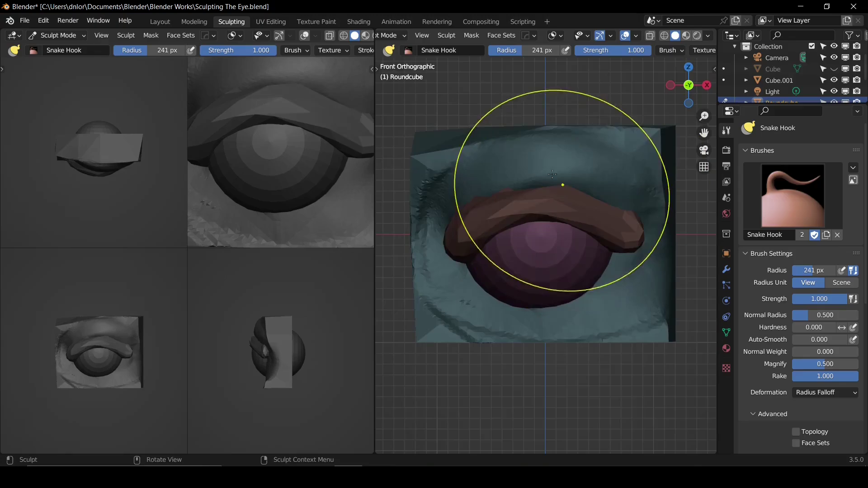
key(g)
key(f)
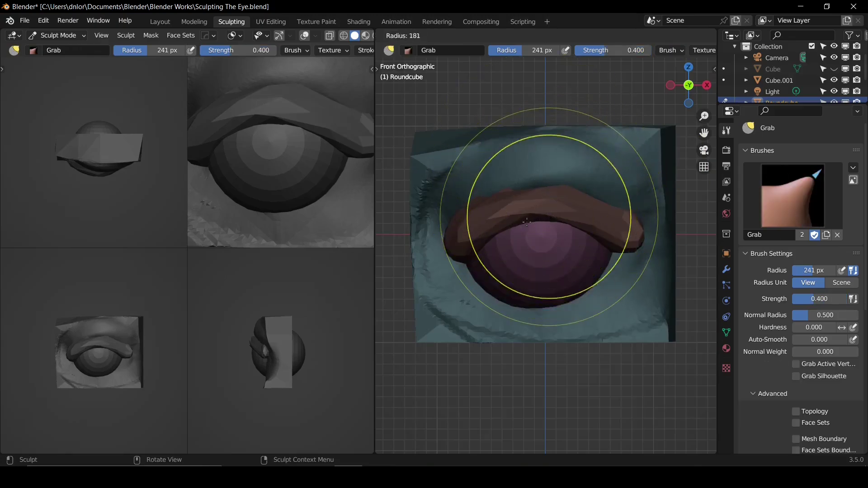
click(510, 216)
Step: Return to Object Mode and apply the eyelid strip's scale
mouse_move(511, 204)
middle_down()
mouse_move(554, 191)
mouse_move(550, 261)
middle_up()
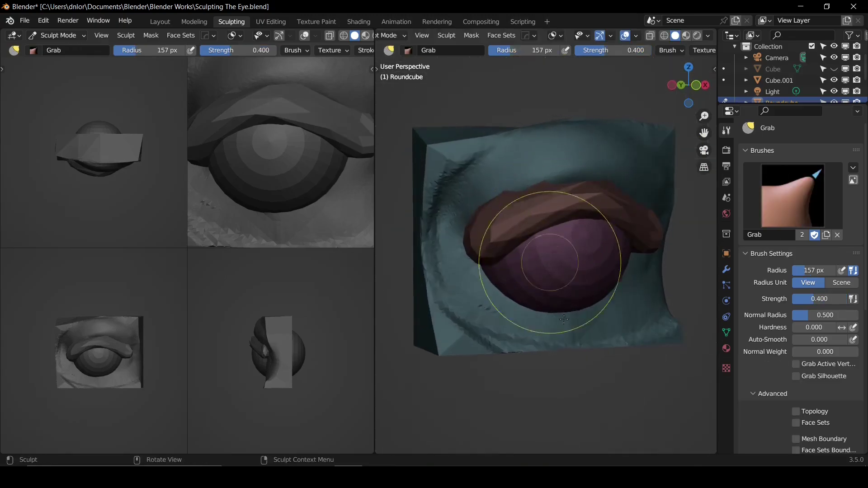
key(ctrl+Tab)
key(ctrl+a)
click(581, 164)
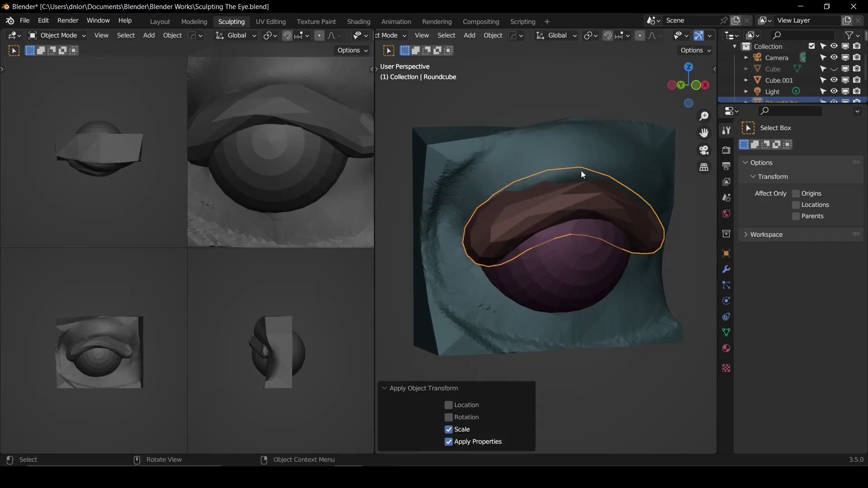
Step: Re-enter Sculpt Mode in front view, set a finer voxel size, and voxel-remesh the eyelid strip
mouse_move(582, 170)
alt+middle_down()
mouse_move(544, 202)
mouse_move(547, 166)
mouse_move(537, 190)
mouse_move(542, 174)
alt+middle_up()
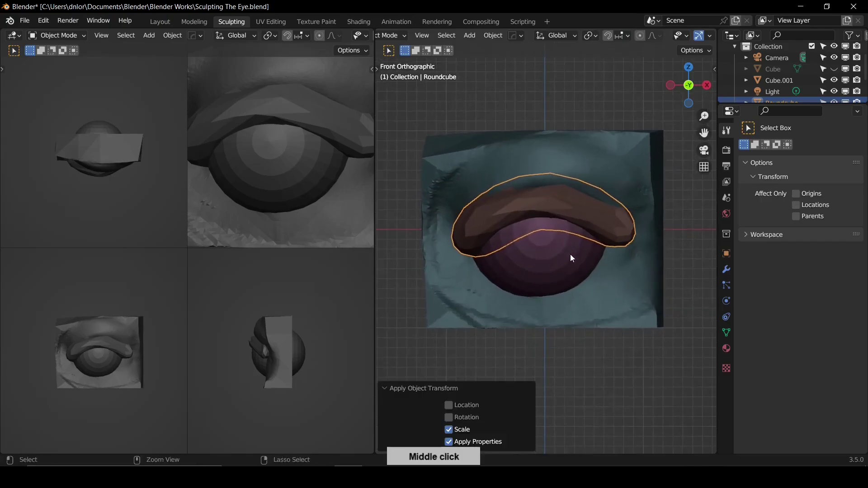
key(ctrl+Tab)
ctrl+middle_drag(540, 221, 540, 215)
key(r)
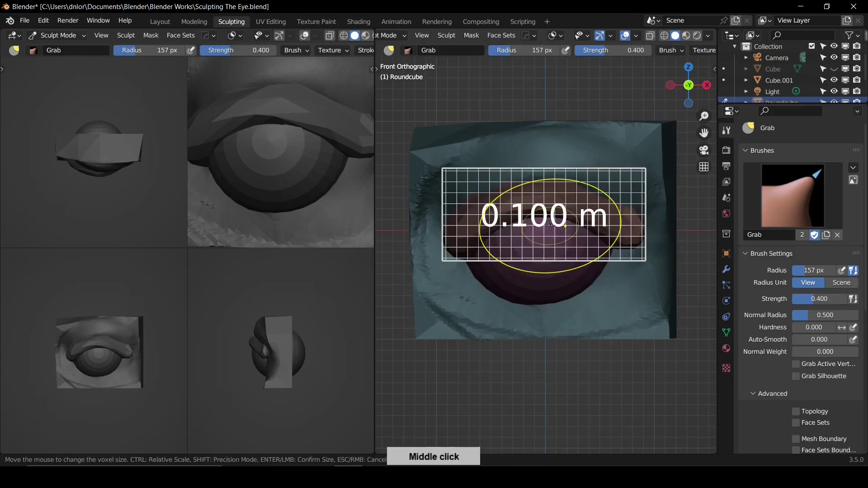
click(582, 283)
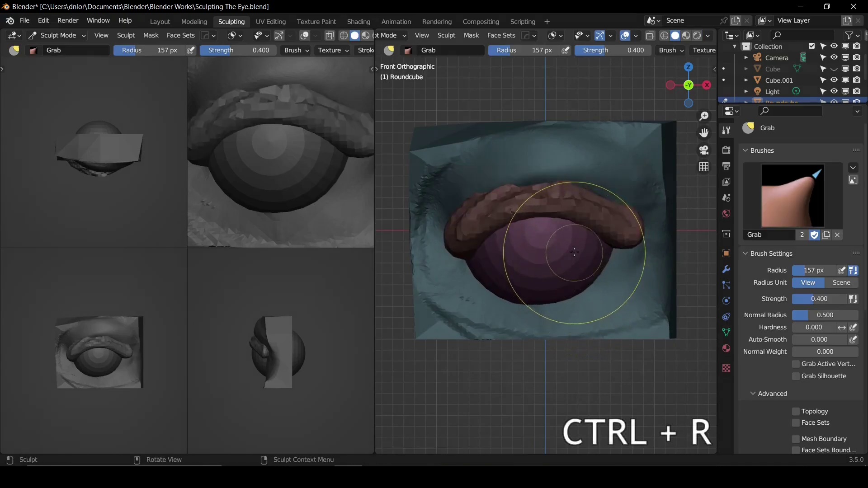
Step: Smooth the remeshed eyelid strip and reshape it around the eyeball with the Grab brush at 169 px radius
mouse_move(516, 221)
alt+mouse_down()
mouse_move(525, 203)
mouse_move(459, 195)
alt+mouse_up()
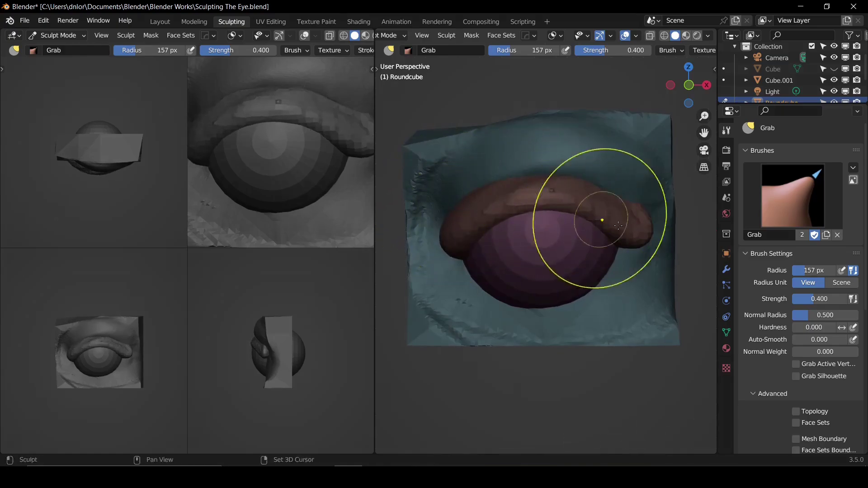
mouse_move(520, 289)
alt+mouse_down()
mouse_move(479, 192)
mouse_move(563, 227)
mouse_move(573, 249)
mouse_move(610, 252)
mouse_move(537, 209)
mouse_move(517, 209)
mouse_move(509, 256)
mouse_move(542, 223)
mouse_move(506, 234)
mouse_move(508, 188)
mouse_move(546, 233)
mouse_move(514, 203)
alt+mouse_up()
key(f)
click(566, 243)
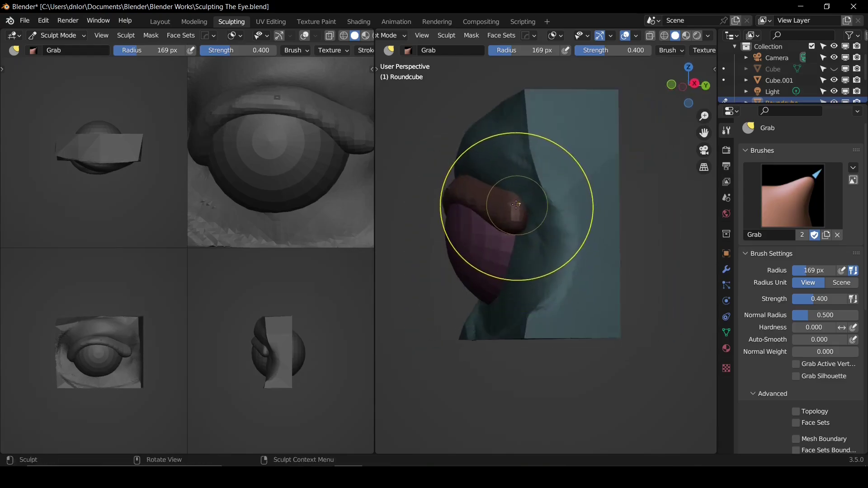
Step: Set the Grab radius to 113 px and fit both ends of the eyelid strip against the eyeball and socket
key(f)
click(486, 205)
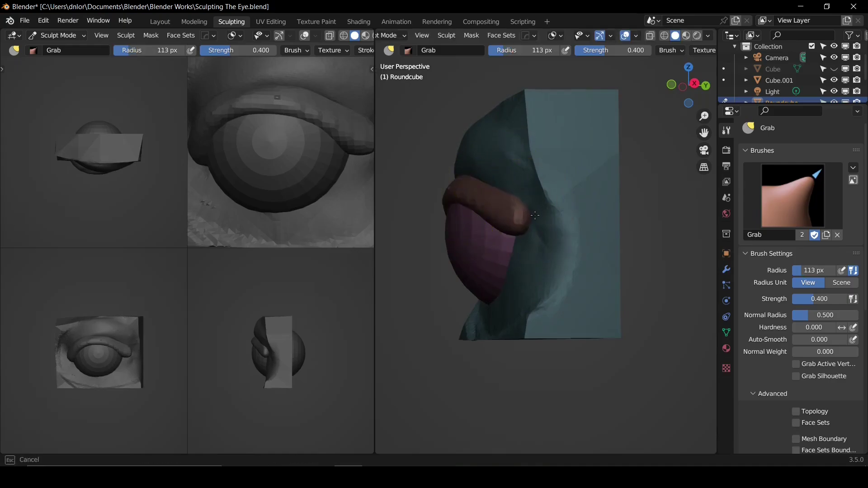
alt+drag(535, 215, 545, 161)
mouse_move(478, 184)
alt+mouse_down()
mouse_move(498, 166)
mouse_move(565, 255)
alt+mouse_up()
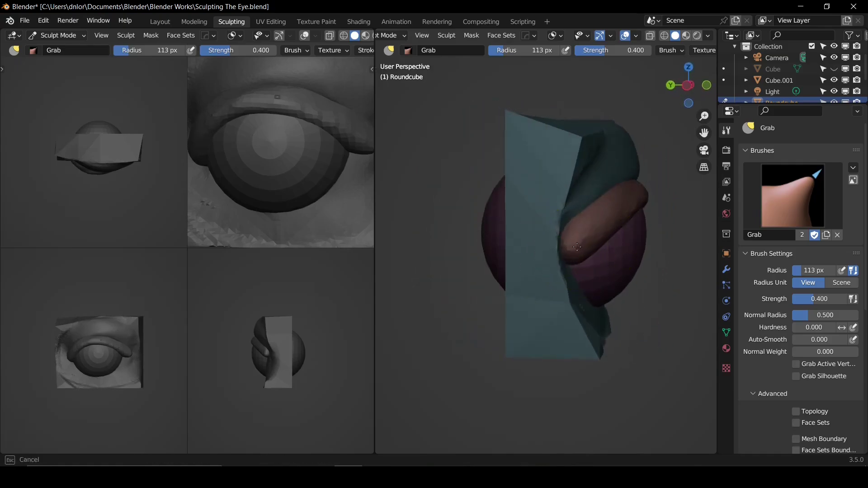
key(KP_1)
mouse_move(565, 208)
middle_down()
mouse_move(514, 211)
mouse_move(579, 223)
mouse_move(548, 165)
middle_up()
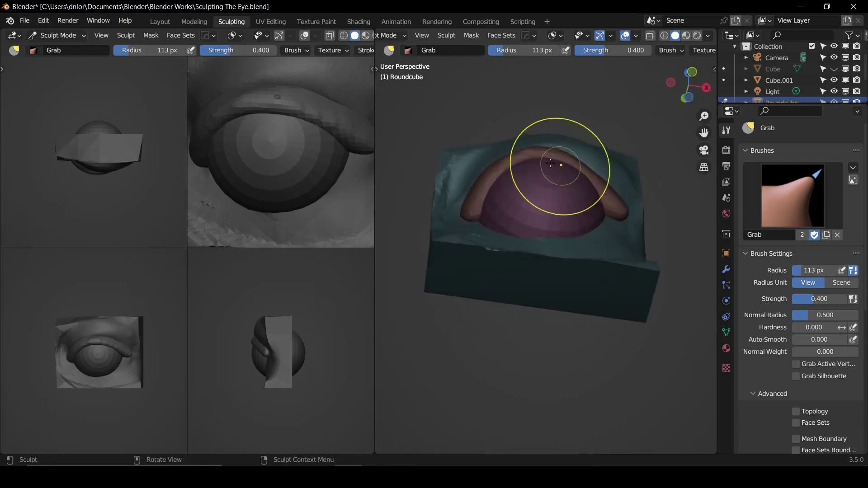
Step: Reduce the Grab radius to 106 px and refine the eyelid strip's curve around the eye's -X corner
mouse_move(505, 195)
middle_down()
mouse_move(537, 196)
mouse_move(552, 212)
mouse_move(527, 229)
mouse_move(534, 248)
middle_up()
key(f)
click(546, 200)
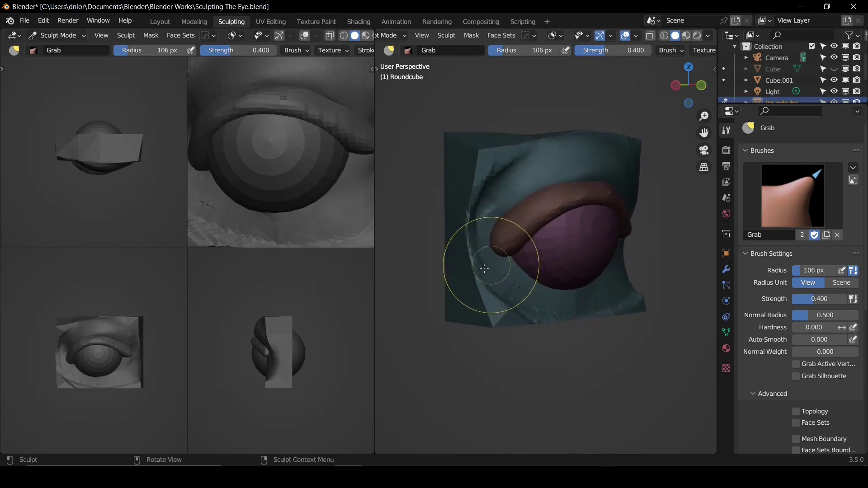
middle_drag(677, 245, 502, 217)
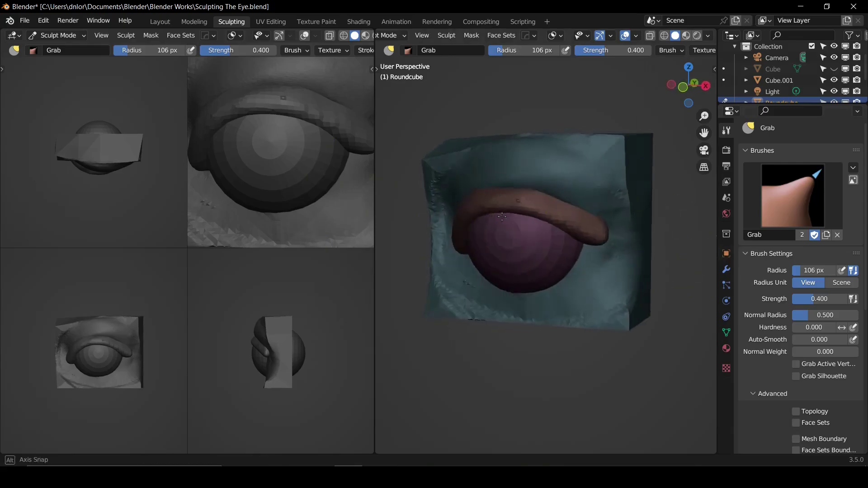
Step: Switch sculpting to the socket block, set the Grab radius to 132 px, and pull its surface in beside the eye's -X corner
key(KP_1)
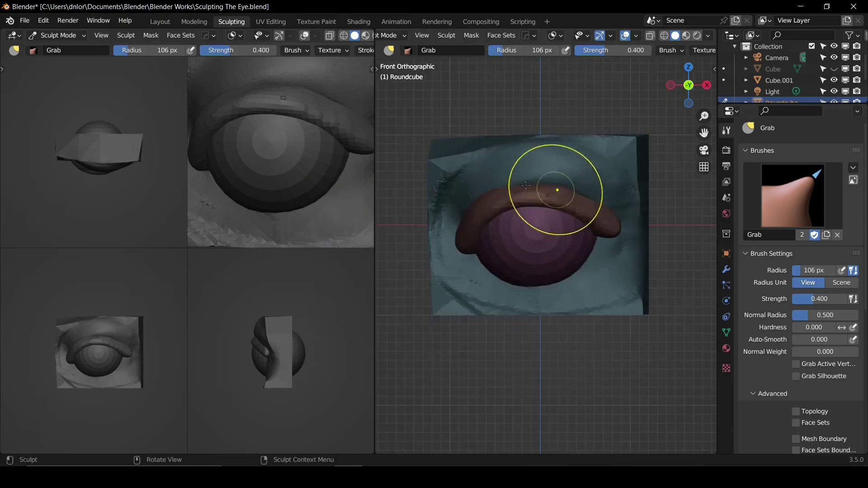
key(alt+q)
key(f)
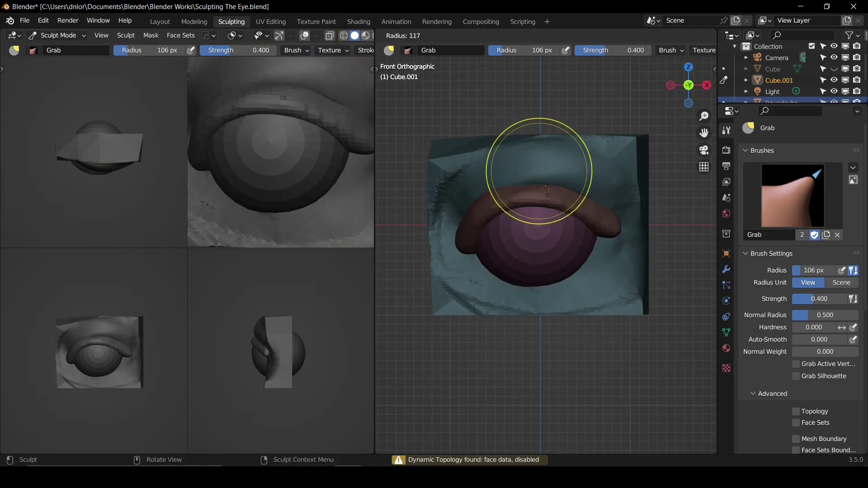
click(538, 177)
middle_drag(550, 179, 537, 180)
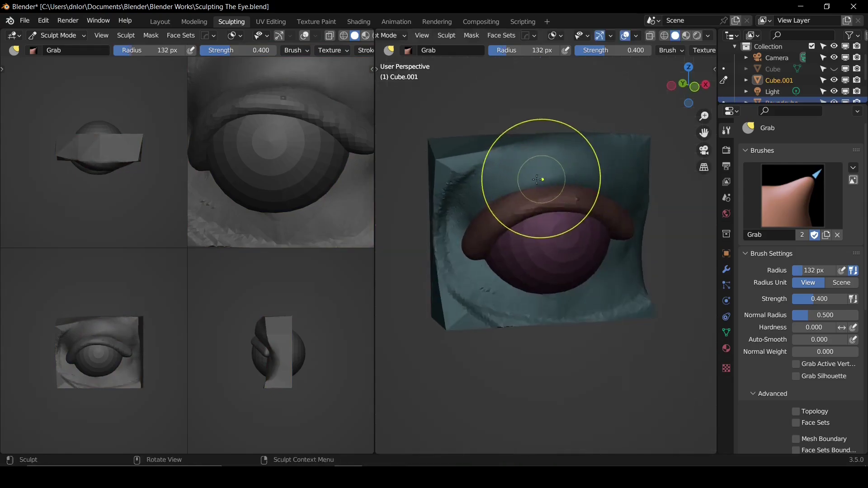
middle_drag(499, 203, 597, 189)
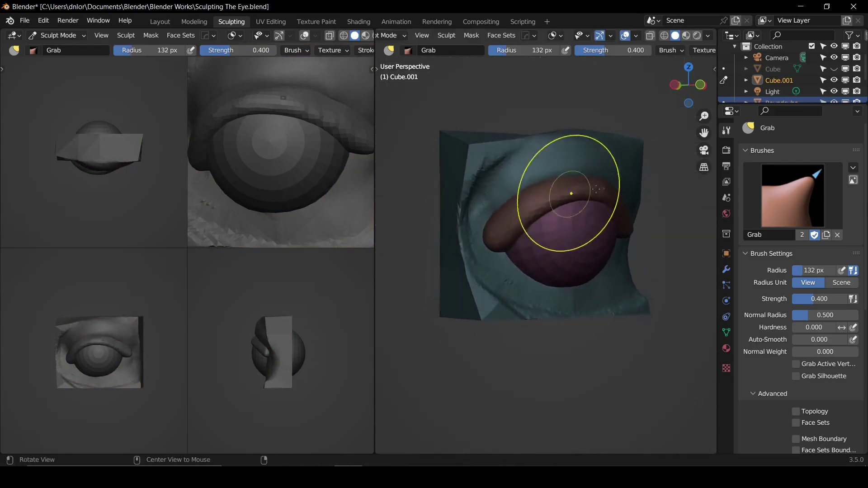
drag(465, 265, 488, 261)
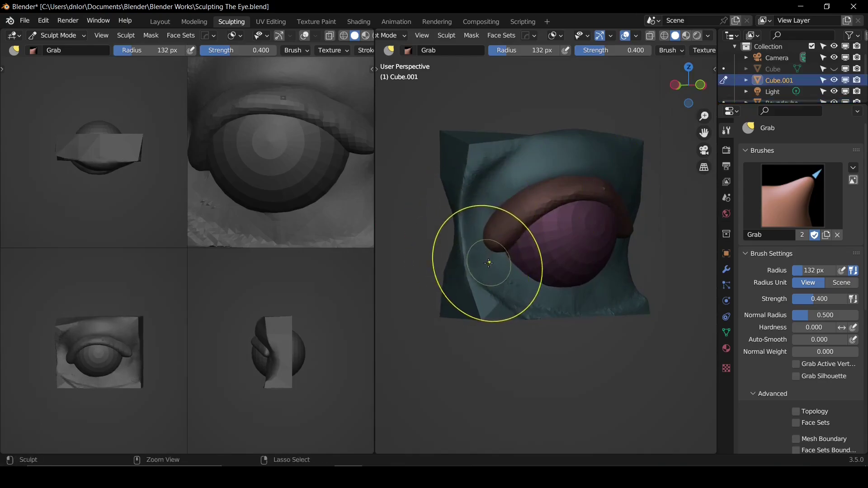
middle_drag(549, 226, 496, 200)
Step: Switch sculpting back to the upper eyelid strip and adjust its -X end with the Grab brush at 110 px and 121 px radius
key(alt+q)
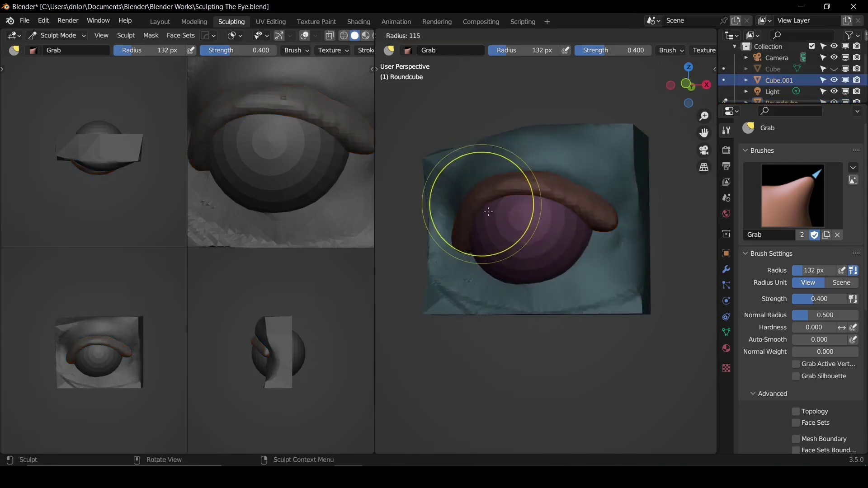
key(f)
click(471, 214)
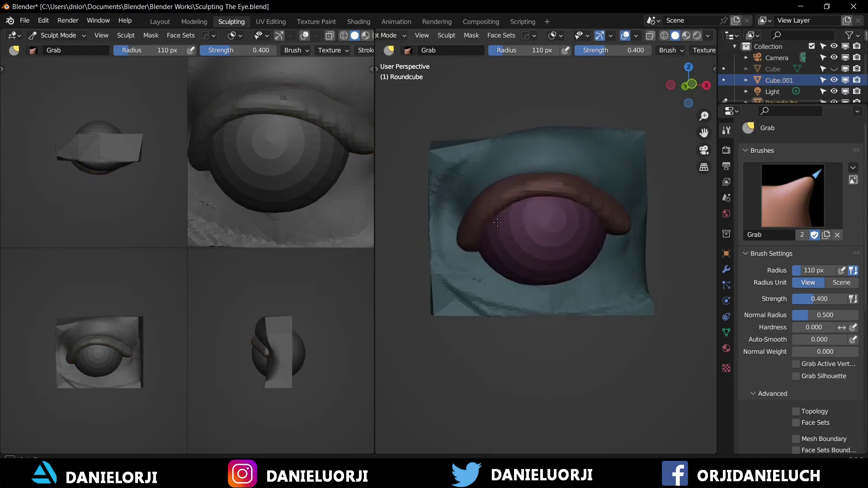
key(KP_1)
key(f)
click(487, 236)
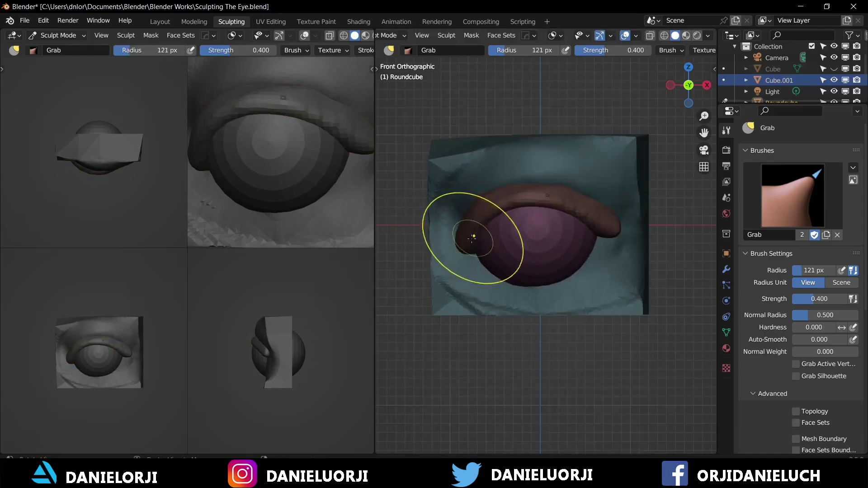
middle_drag(471, 236, 488, 236)
Step: Enlarge the Grab radius to 186 px and pull the upper eyelid's -X end downward along the eyeball
key(f)
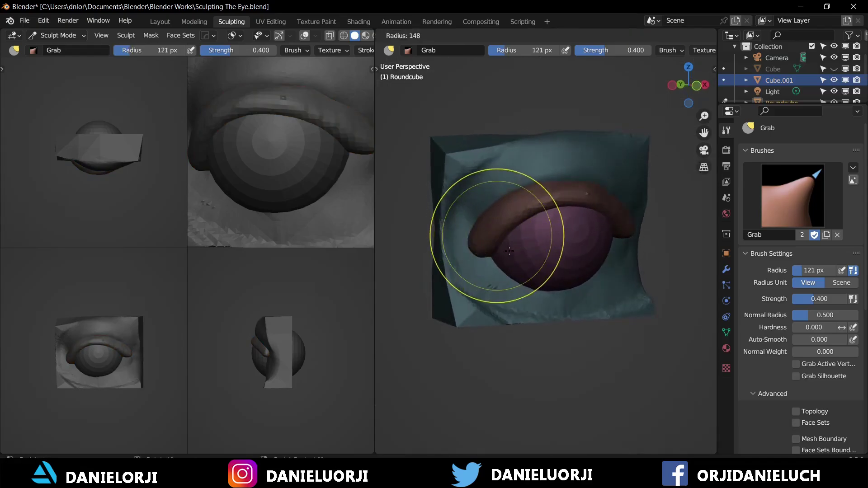
click(485, 246)
key(f)
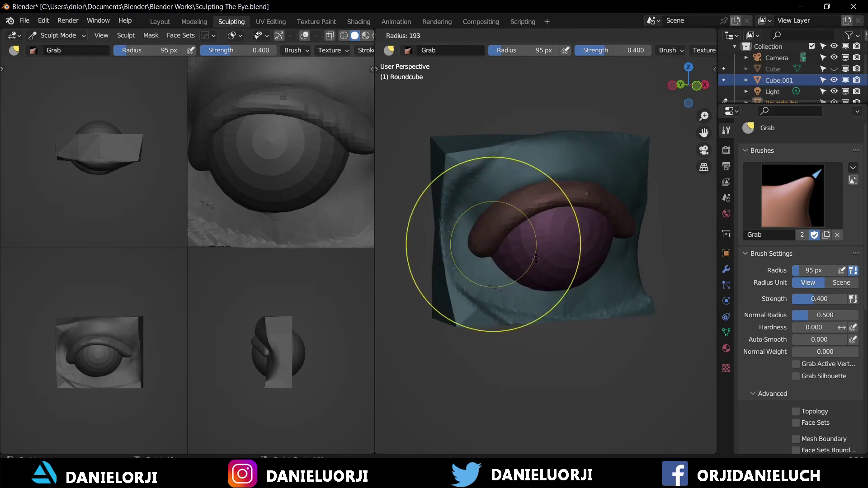
click(534, 256)
alt+drag(494, 245, 503, 249)
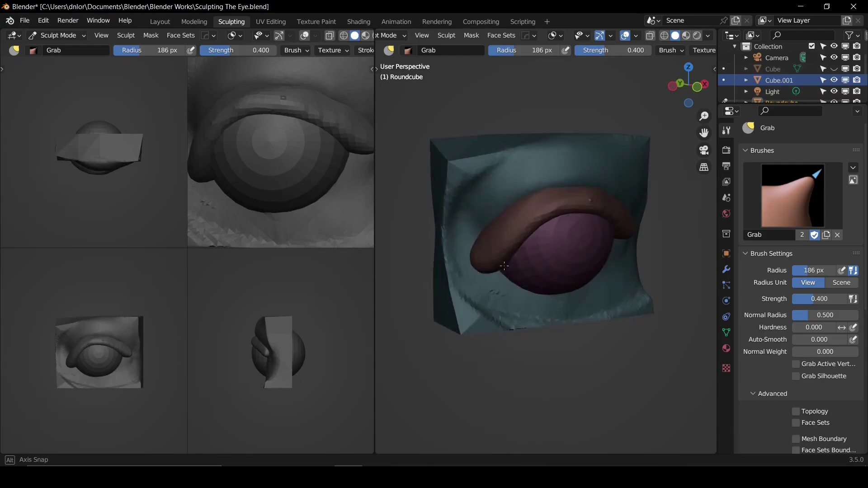
Step: Set the Grab radius to 131 px and raise the upper eyelid's arch over the eyeball
mouse_move(565, 225)
middle_down()
mouse_move(545, 228)
mouse_move(542, 215)
mouse_move(533, 226)
mouse_move(561, 249)
mouse_move(619, 256)
mouse_move(544, 168)
mouse_move(608, 206)
mouse_move(580, 200)
mouse_move(598, 135)
middle_up()
key(f)
click(524, 229)
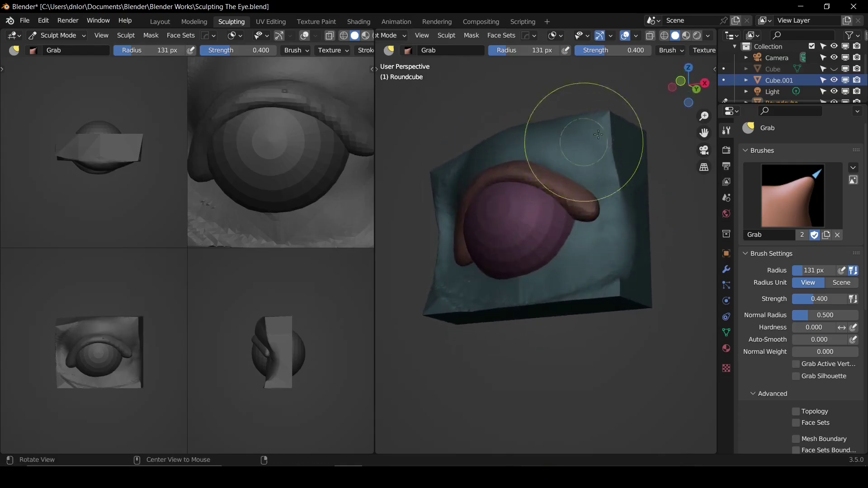
alt+drag(587, 179, 554, 244)
key(KP_3)
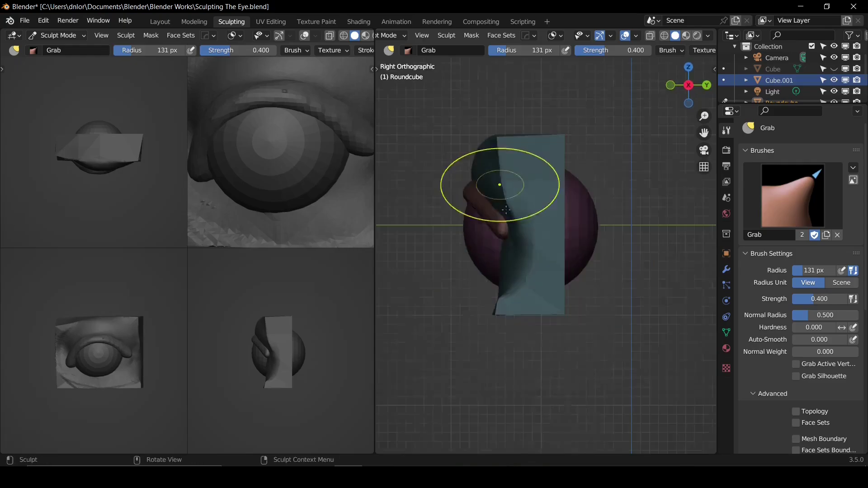
Step: Refine the upper eyelid's fit from the side and underneath, finishing with a Grab radius of 109 px
key(f)
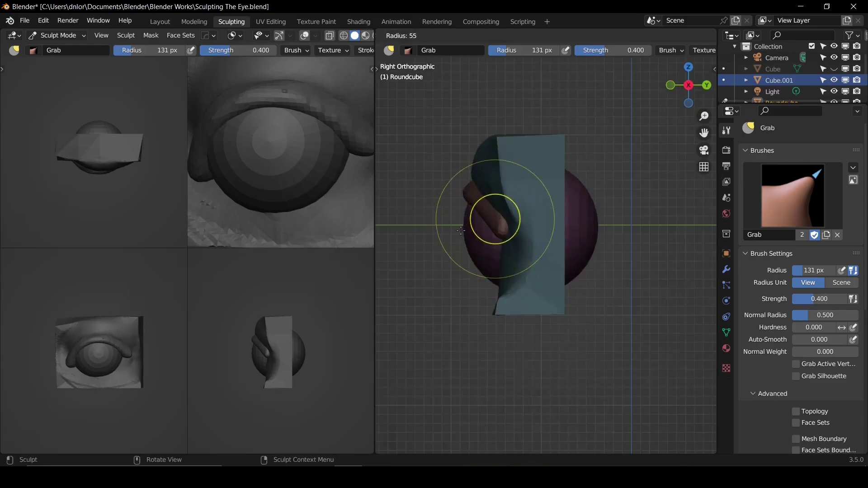
click(461, 230)
mouse_move(461, 230)
middle_down()
mouse_move(550, 222)
mouse_move(538, 188)
mouse_move(588, 198)
mouse_move(583, 188)
mouse_move(609, 203)
mouse_move(611, 193)
mouse_move(606, 218)
mouse_move(624, 240)
mouse_move(596, 213)
middle_up()
key(f)
click(606, 214)
mouse_move(529, 241)
middle_down()
mouse_move(560, 250)
mouse_move(537, 265)
mouse_move(522, 171)
mouse_move(561, 199)
mouse_move(530, 269)
mouse_move(584, 240)
mouse_move(549, 267)
mouse_move(517, 245)
middle_up()
Step: In Object Mode, select the eyeball and move it along the Y axis about 0.076 m deeper into the socket
key(ctrl+Tab)
click(515, 208)
click(513, 210)
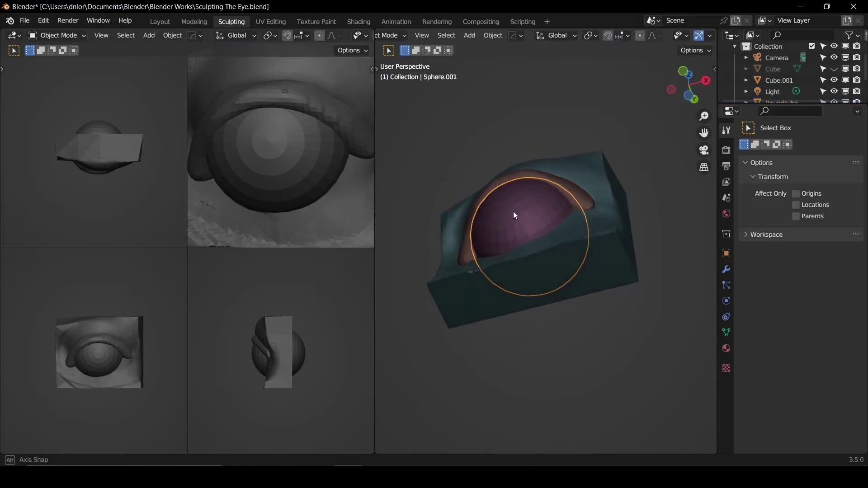
key(g)
key(y)
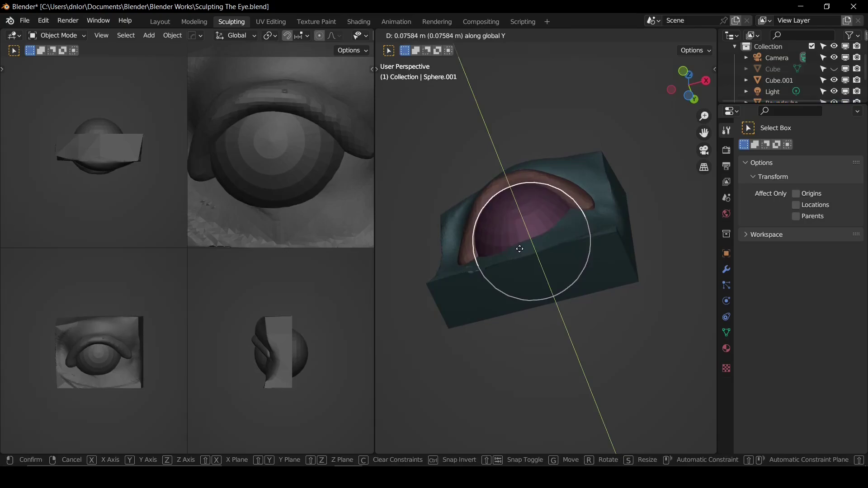
click(517, 248)
Step: Place the 3D cursor at the eyeball's lower edge in front view, add a Round Cube there, and scale it to about 0.26
key(KP_1)
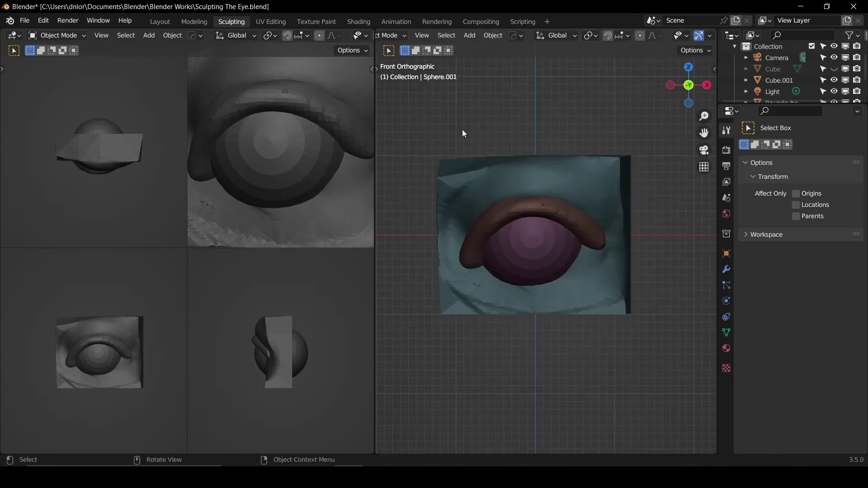
alt+drag(481, 234, 501, 238)
key(KP_1)
shift+right_click(518, 287)
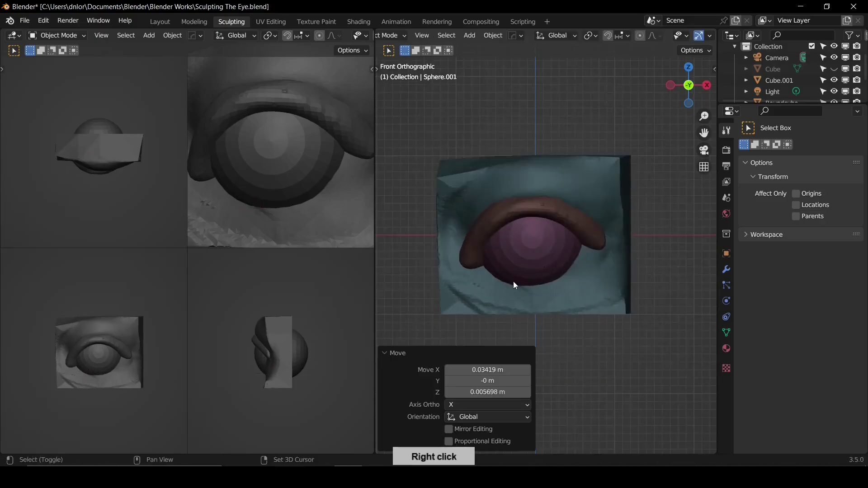
key(shift+a)
mouse_move(467, 231)
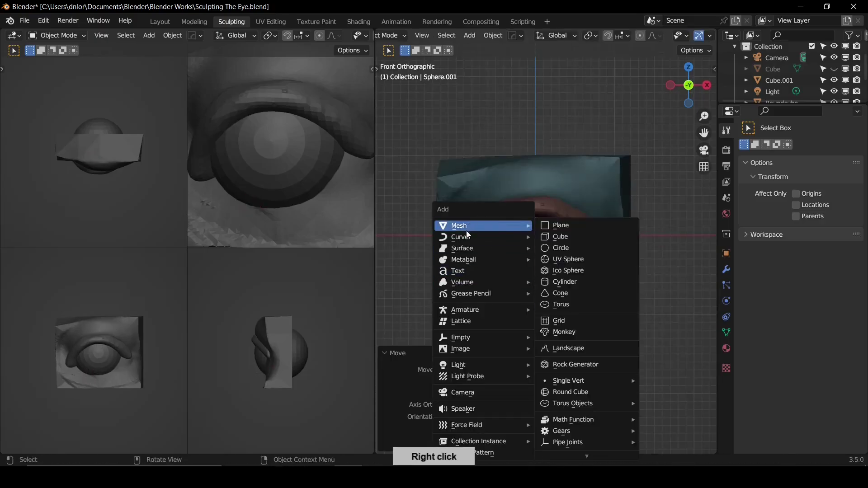
click(567, 391)
key(s)
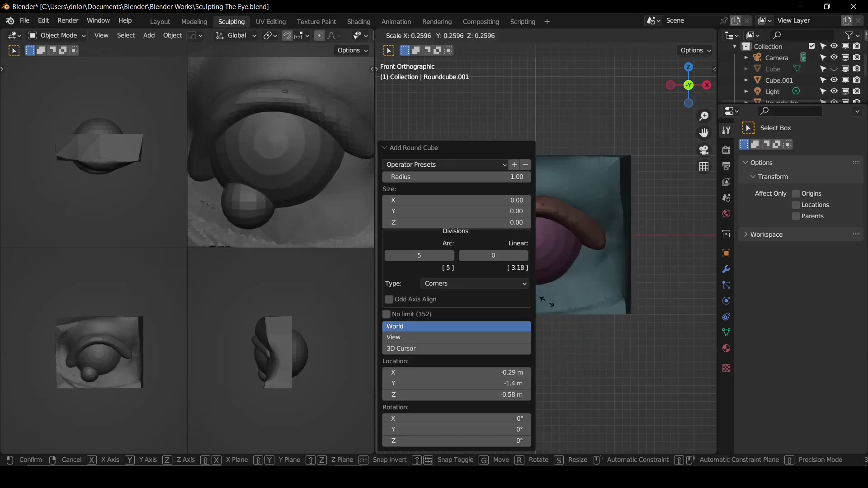
click(545, 294)
Step: Sculpt the new sphere with the Grab brush at 157 px radius, stretching it sideways into a lower eyelid strip and raising its +X end
key(ctrl+Tab)
click(560, 296)
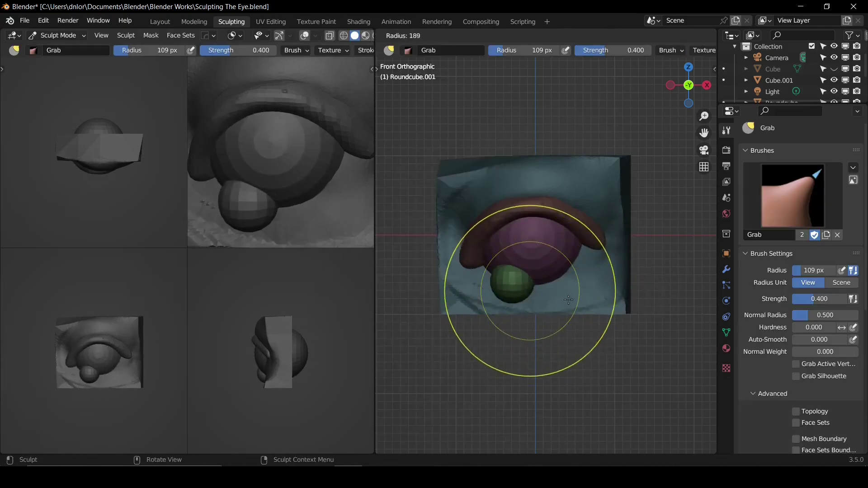
click(552, 296)
drag(524, 287, 582, 280)
drag(565, 278, 596, 273)
drag(500, 281, 472, 277)
middle_drag(561, 286, 537, 288)
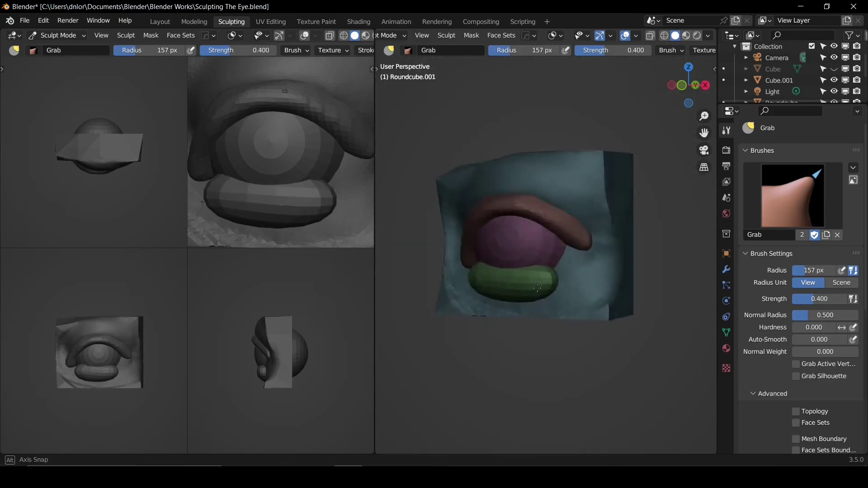
mouse_move(537, 288)
alt+mouse_down()
mouse_move(508, 285)
mouse_move(529, 274)
mouse_move(575, 287)
mouse_move(573, 296)
alt+mouse_up()
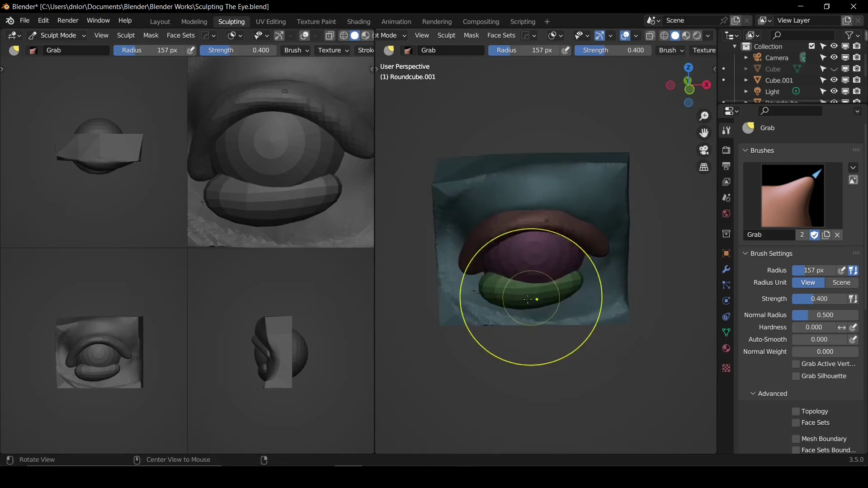
Step: Set the Grab radius to 104 px and wrap the lower eyelid strip around the eyeball, drawing both ends toward the eye corners
mouse_move(528, 299)
middle_down()
mouse_move(550, 310)
mouse_move(554, 295)
mouse_move(492, 291)
mouse_move(526, 293)
middle_up()
key(f)
click(499, 291)
drag(525, 293, 519, 292)
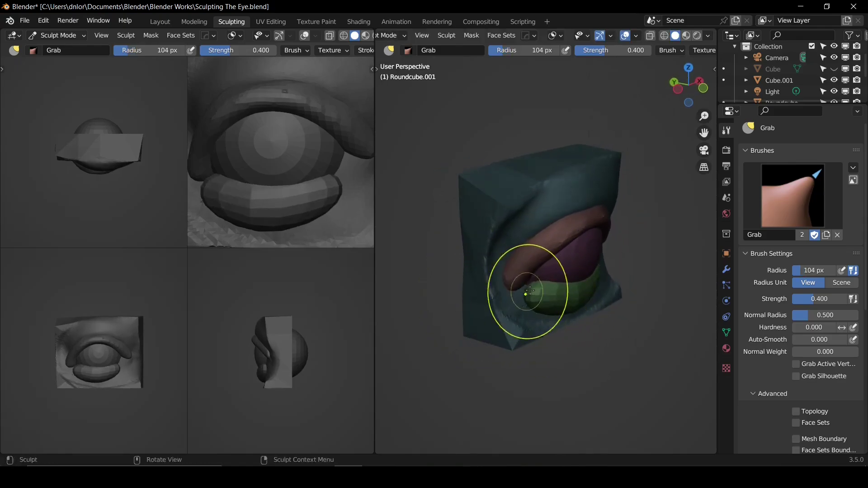
middle_drag(528, 291, 552, 258)
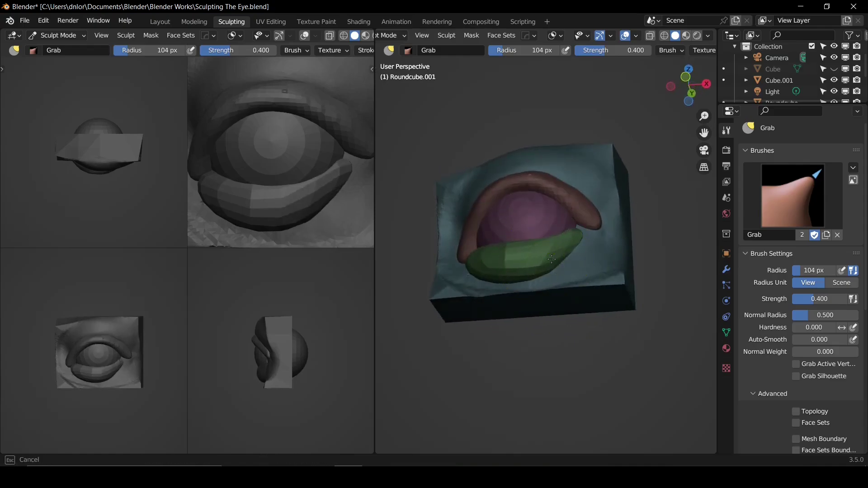
mouse_move(591, 222)
middle_down()
mouse_move(601, 247)
mouse_move(484, 270)
mouse_move(531, 298)
mouse_move(537, 255)
mouse_move(555, 255)
mouse_move(558, 241)
mouse_move(489, 265)
mouse_move(595, 310)
mouse_move(599, 256)
mouse_move(494, 293)
mouse_move(592, 291)
middle_up()
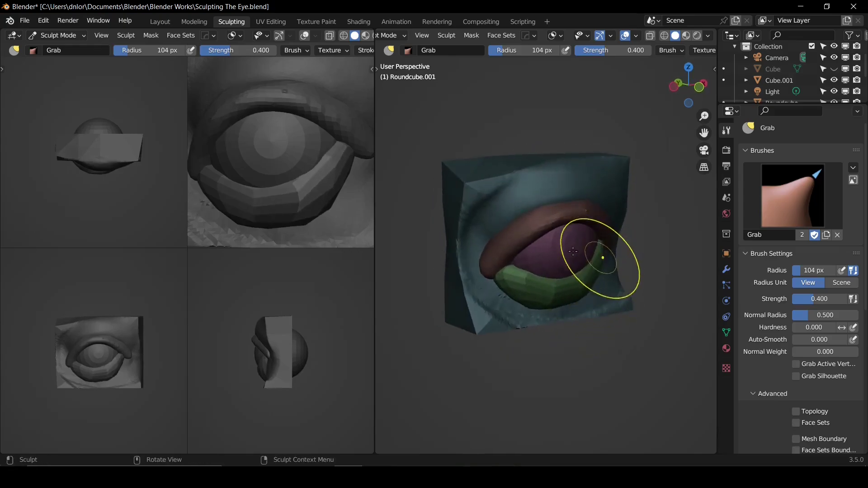
Step: Switch sculpting to the upper eyelid, set the Grab radius to 100 px, and adjust its -X end where it meets the lower eyelid
middle_drag(527, 274, 544, 228)
key(KP_1)
key(alt+q)
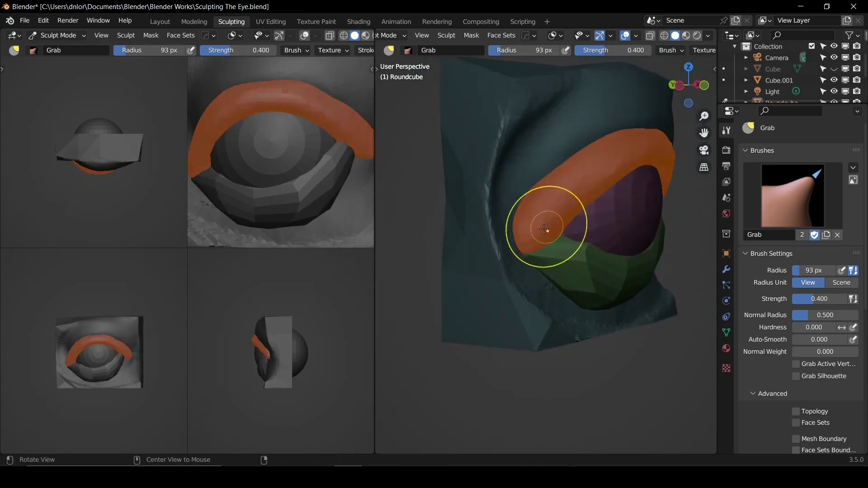
key(f)
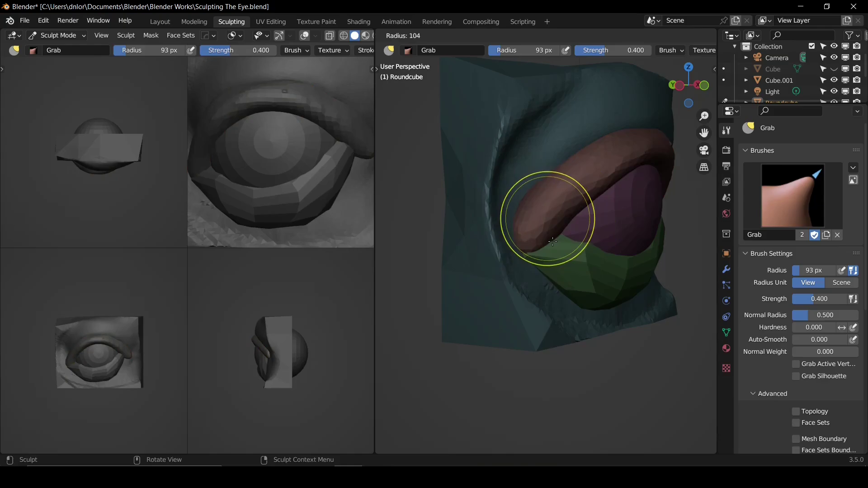
click(545, 234)
mouse_move(543, 232)
middle_down()
mouse_move(487, 208)
mouse_move(513, 219)
mouse_move(520, 254)
mouse_move(465, 243)
middle_up()
Step: Switch sculpting to the lower eyelid, set the Grab radius to 126 px, and reshape its +X end and upper edge in front view
key(alt+q)
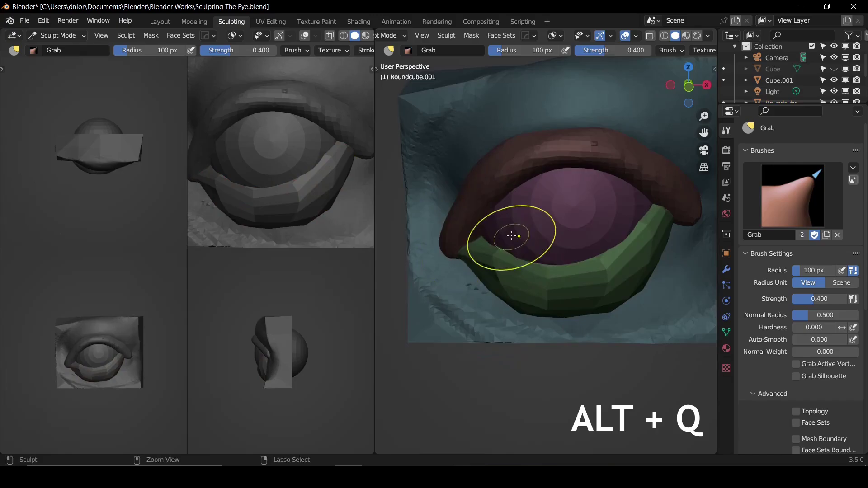
ctrl+middle_drag(511, 235, 511, 271)
middle_drag(605, 244, 573, 181)
key(KP_1)
mouse_move(562, 217)
shift+middle_down()
mouse_move(522, 190)
mouse_move(504, 192)
mouse_move(581, 204)
mouse_move(569, 201)
shift+middle_up()
key(f)
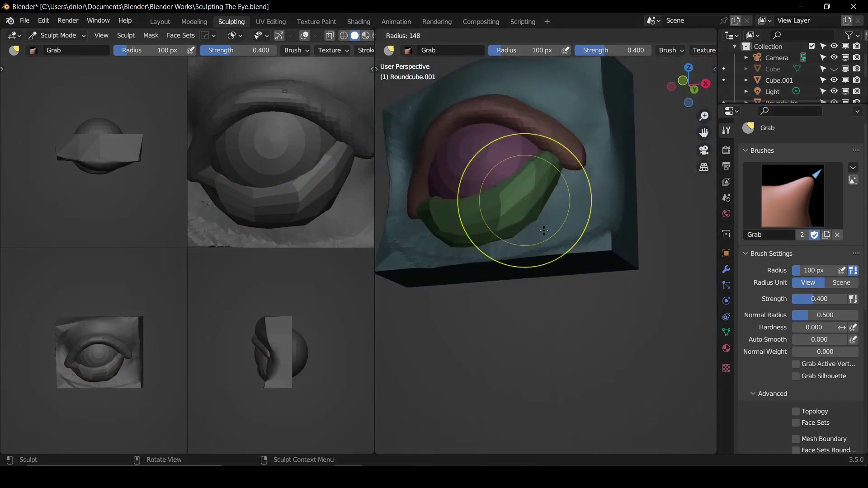
click(535, 228)
key(KP_1)
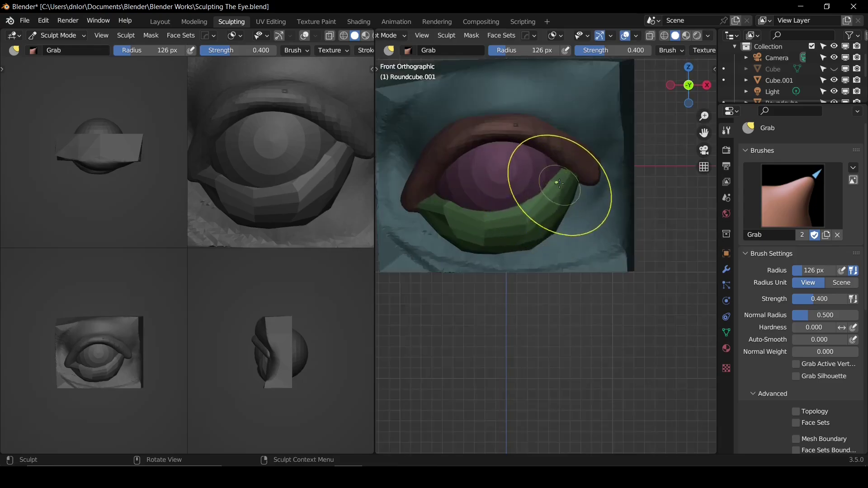
drag(559, 183, 558, 195)
drag(489, 213, 475, 213)
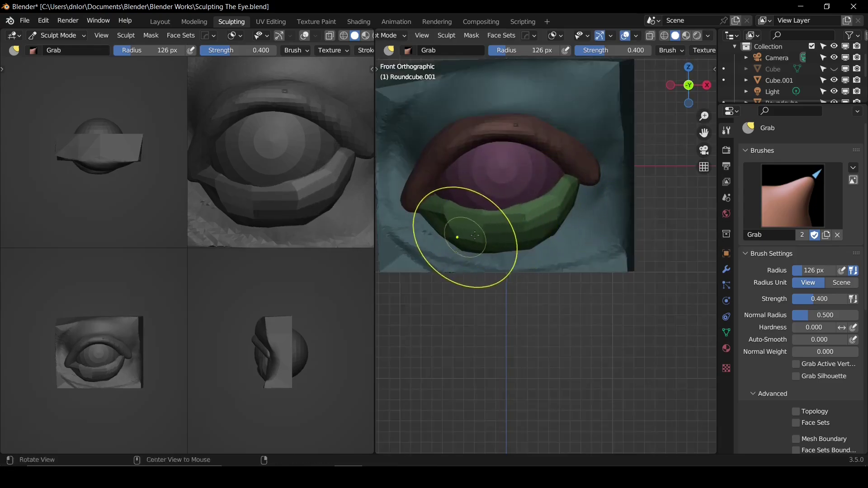
Step: Fit the lower eyelid against the eyeball and socket from the sides, and return to Object Mode in front view
middle_drag(460, 229, 494, 203)
alt+middle_drag(572, 220, 507, 214)
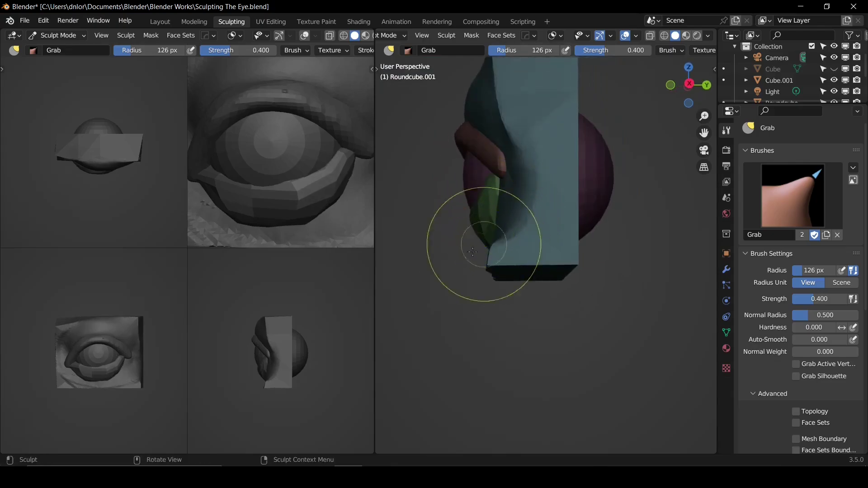
key(KP_1)
mouse_move(490, 229)
middle_down()
mouse_move(524, 253)
mouse_move(562, 246)
middle_up()
drag(611, 228, 601, 221)
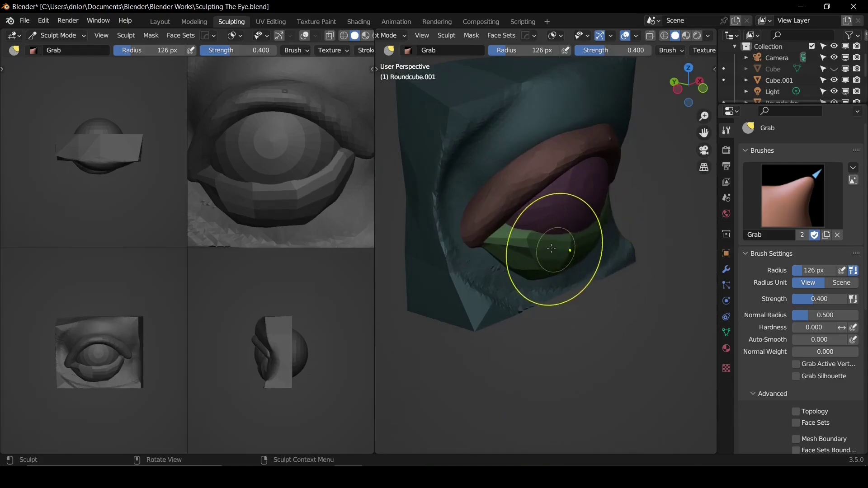
key(KP_1)
key(ctrl+Tab)
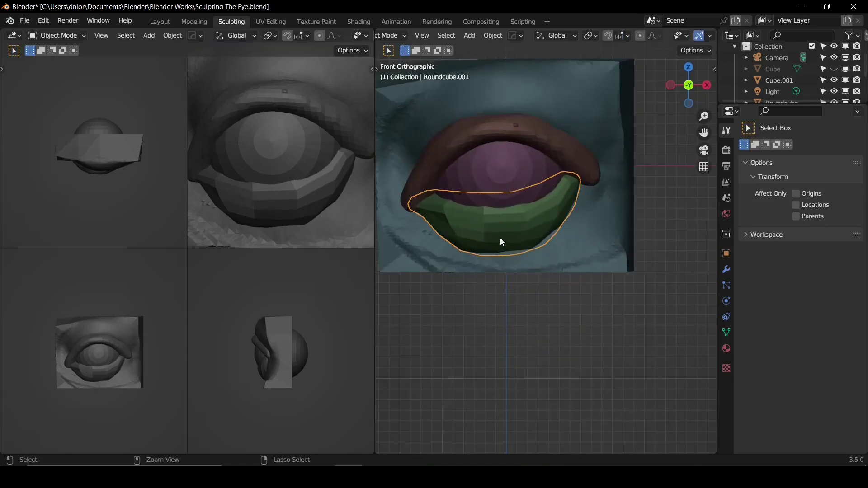
Step: Apply the lower eyelid's transforms, return to Sculpt Mode, and remesh it with a voxel size of about 0.064 m
key(ctrl+a)
click(555, 194)
key(ctrl+Tab)
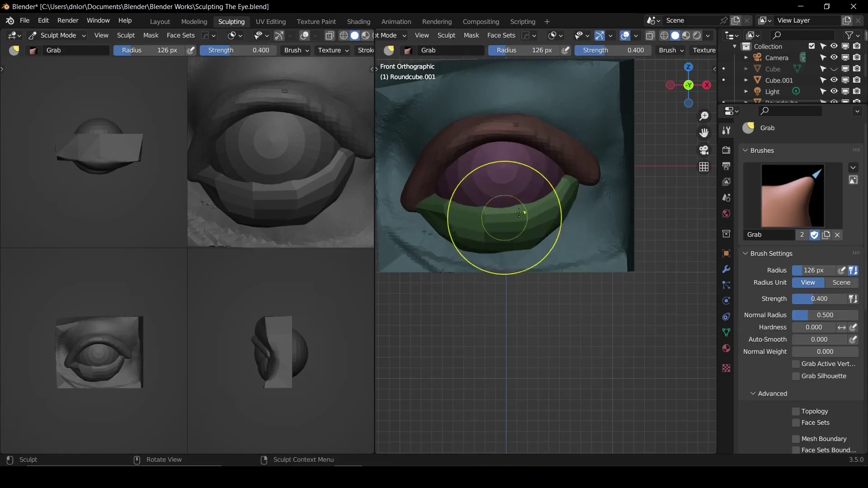
key(r)
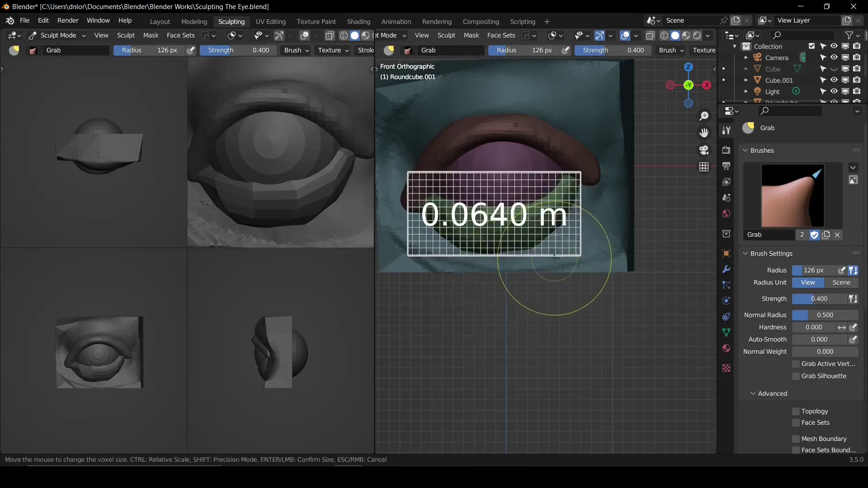
click(552, 255)
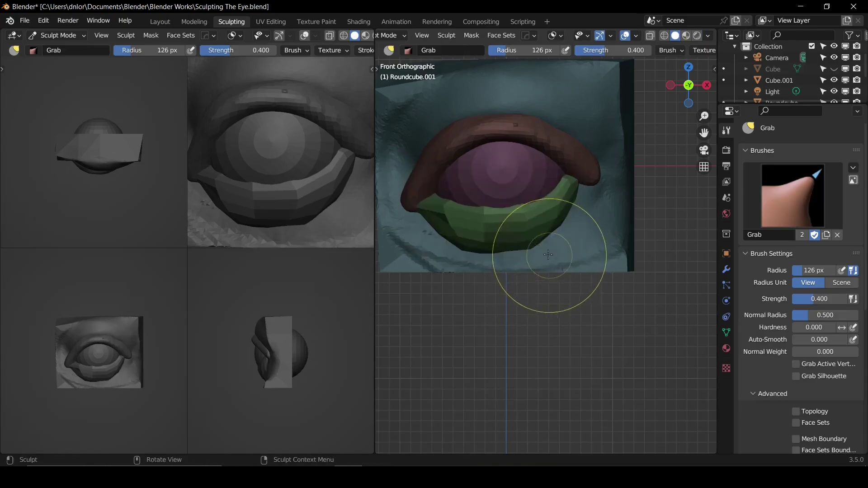
Step: Set the brush radius to 97 px and smooth the lower eyelid's surface near its -X end
mouse_move(494, 225)
alt+mouse_down()
mouse_move(470, 218)
mouse_move(534, 214)
alt+mouse_up()
key(f)
click(458, 226)
middle_drag(445, 233, 483, 245)
mouse_move(479, 242)
shift+mouse_down()
mouse_move(462, 229)
mouse_move(452, 200)
shift+mouse_up()
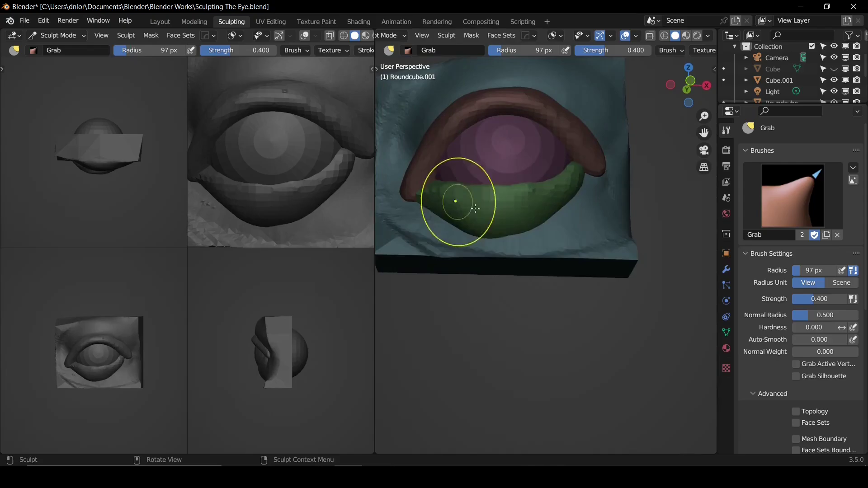
Step: Scrape the lower eyelid's front face with Multi-plane Scrape at 74 px and its upper rim at 40 px
key(shift+t)
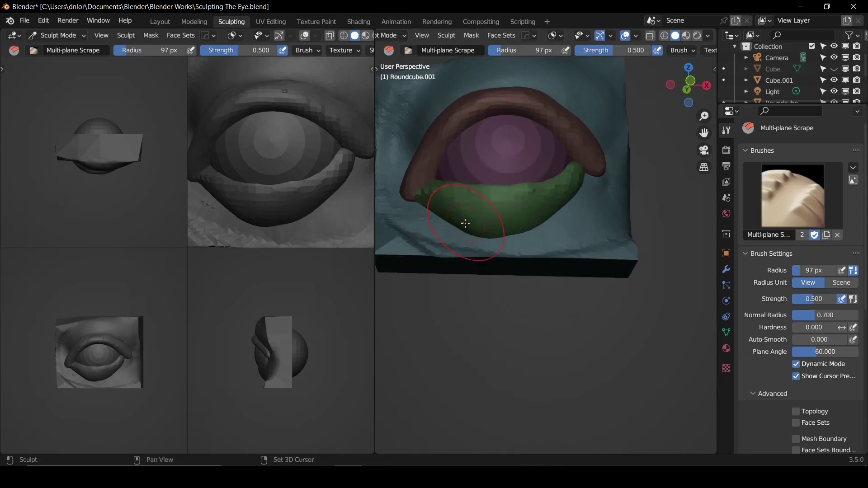
key(f)
click(454, 222)
alt+drag(454, 222, 512, 227)
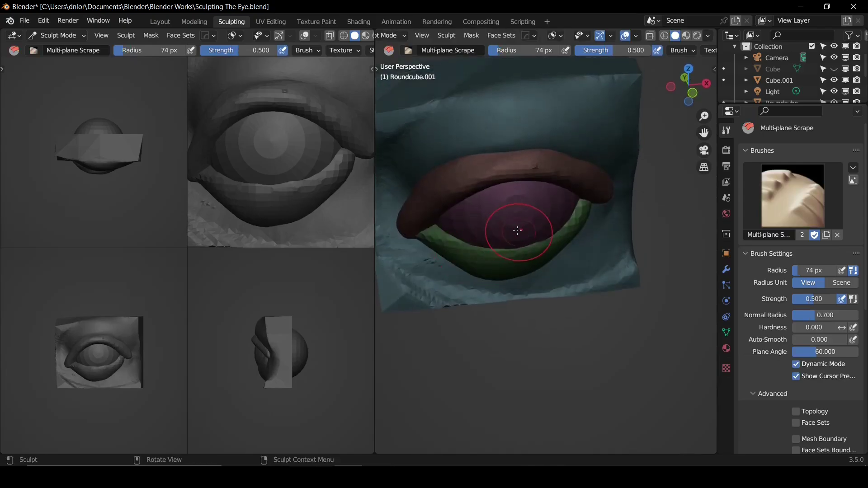
key(f)
click(457, 231)
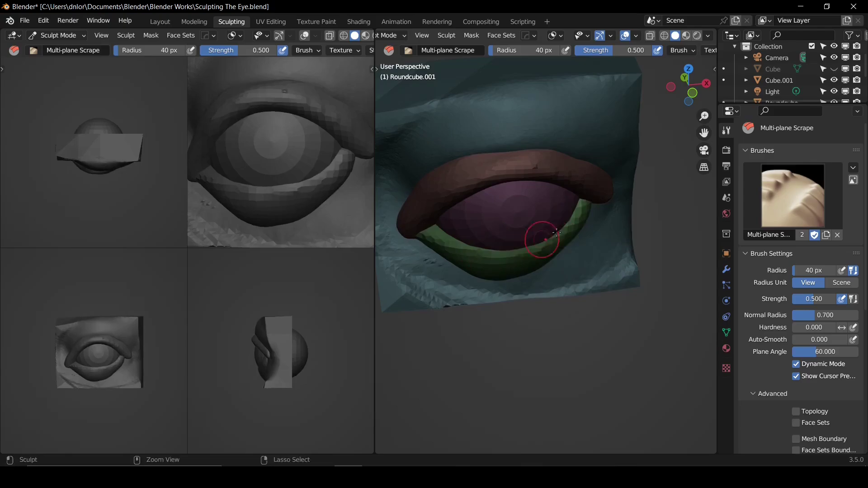
Step: Set the Grab radius to 112 px and refit the lower eyelid against the eyeball from the -X side
middle_drag(499, 248, 587, 237)
key(g)
key(f)
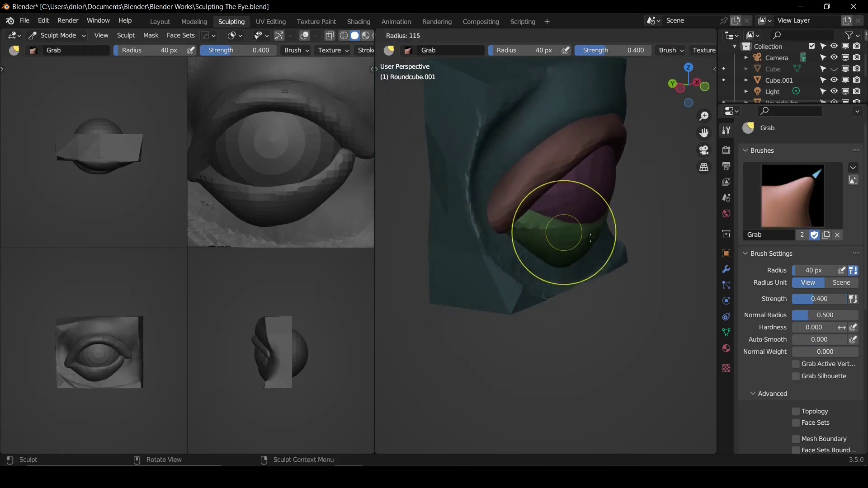
click(597, 237)
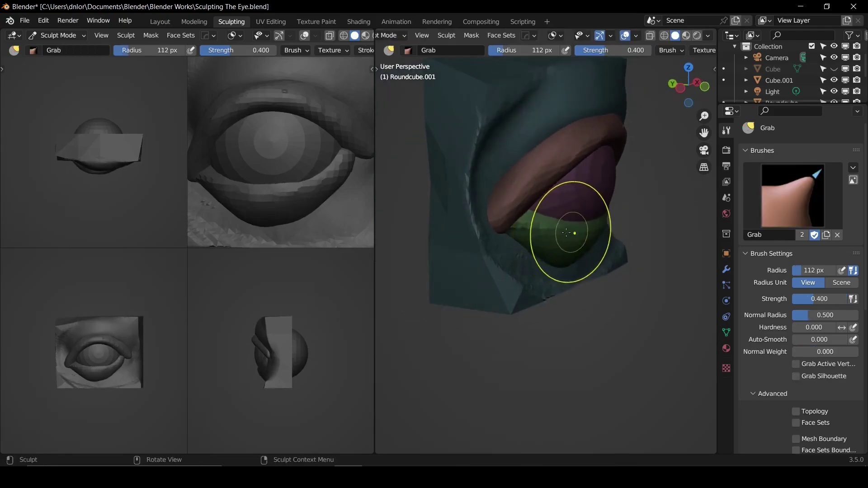
mouse_move(565, 233)
middle_down()
mouse_move(559, 240)
mouse_move(541, 209)
mouse_move(526, 208)
mouse_move(529, 199)
mouse_move(537, 218)
middle_up()
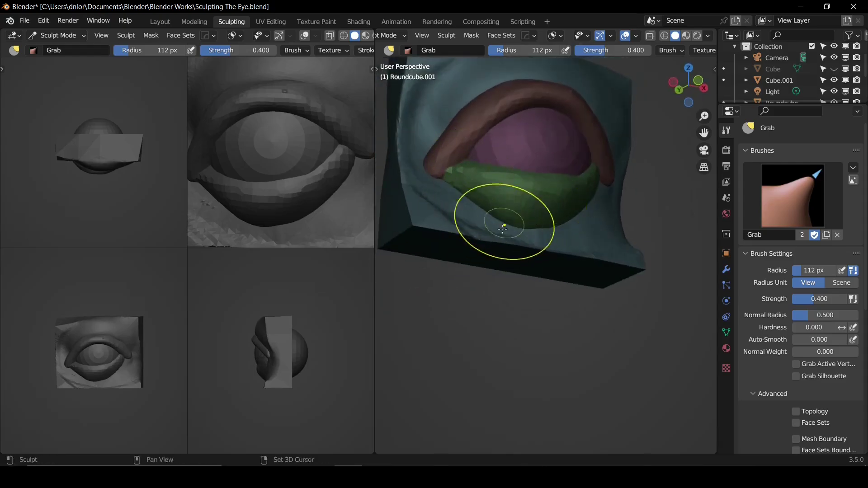
Step: Flatten the lower eyelid's front and underside with Multi-plane Scrape at 71 px, finishing in front view
key(shift+t)
key(f)
click(484, 207)
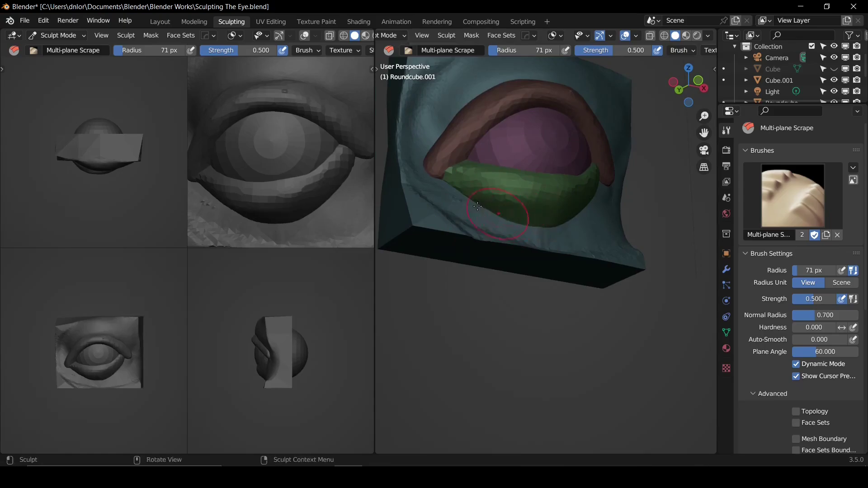
middle_drag(516, 231, 454, 225)
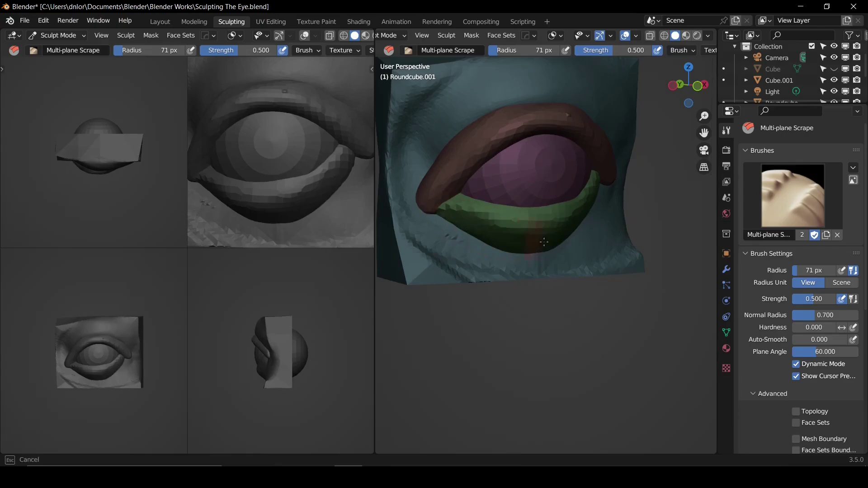
middle_drag(563, 230, 508, 222)
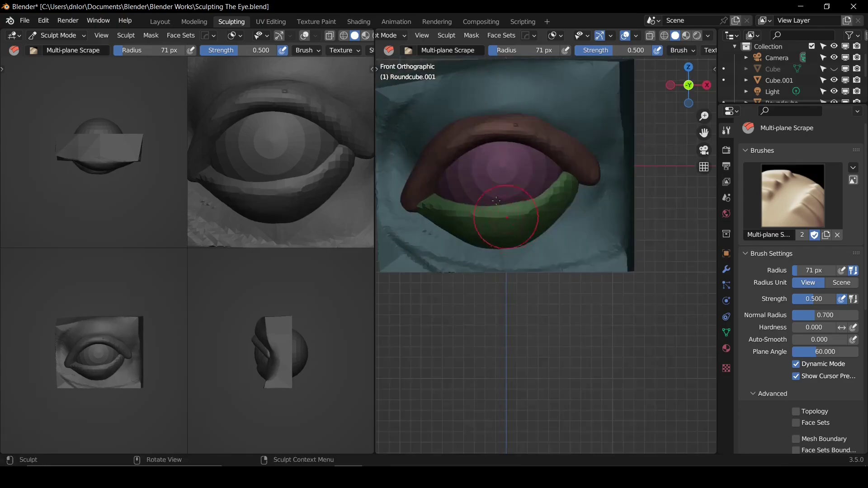
Step: Adjust the lower eyelid's -X end and lower edge in front view with Grab, using radii of 129 px and 125 px
key(g)
key(f)
click(516, 224)
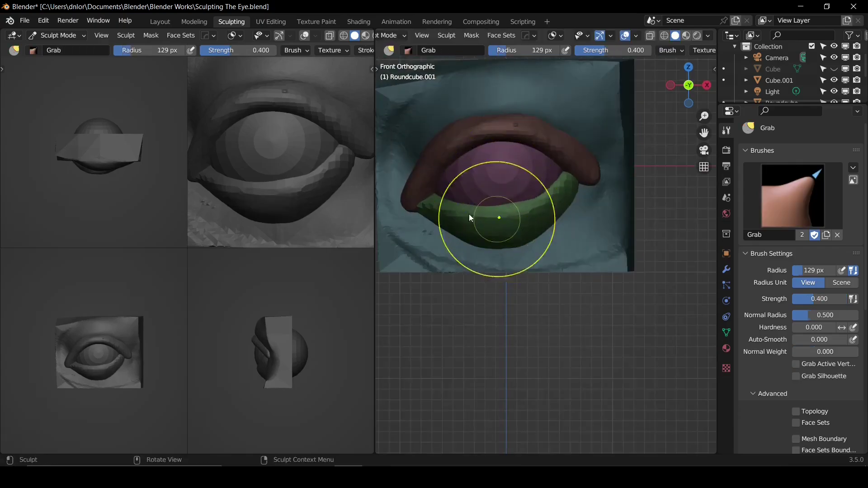
click(462, 217)
drag(454, 218, 437, 213)
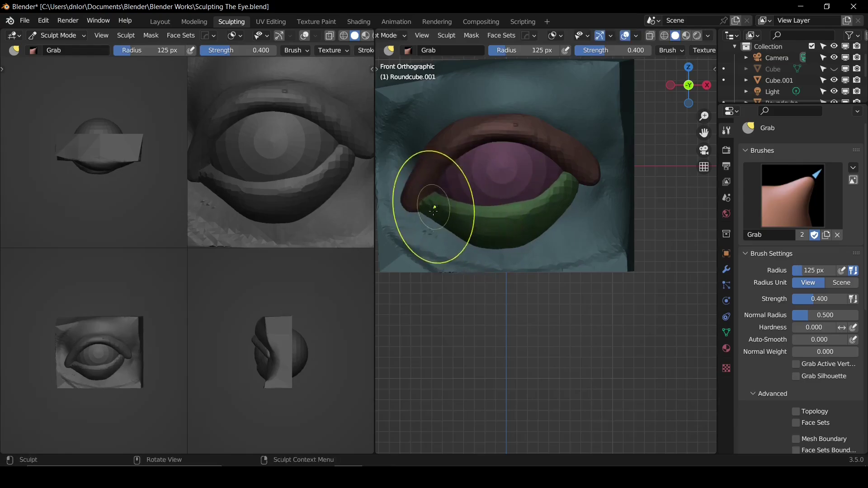
drag(469, 239, 517, 250)
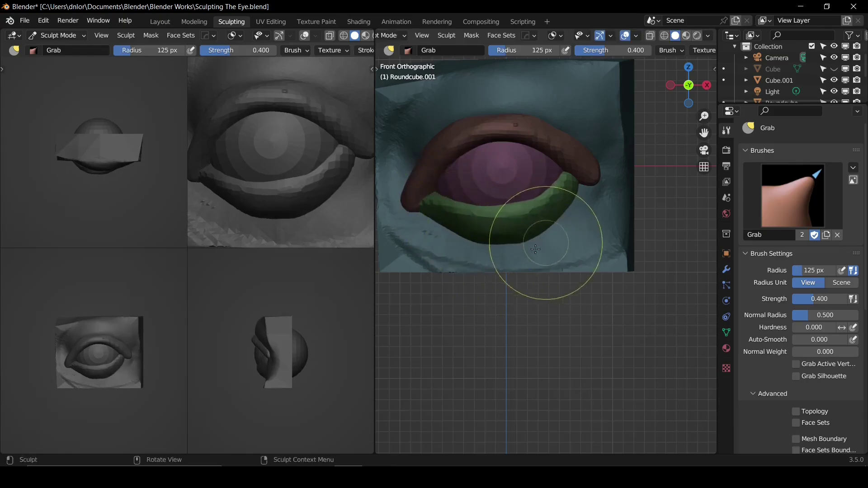
mouse_move(546, 248)
middle_down()
mouse_move(602, 244)
mouse_move(540, 115)
middle_up()
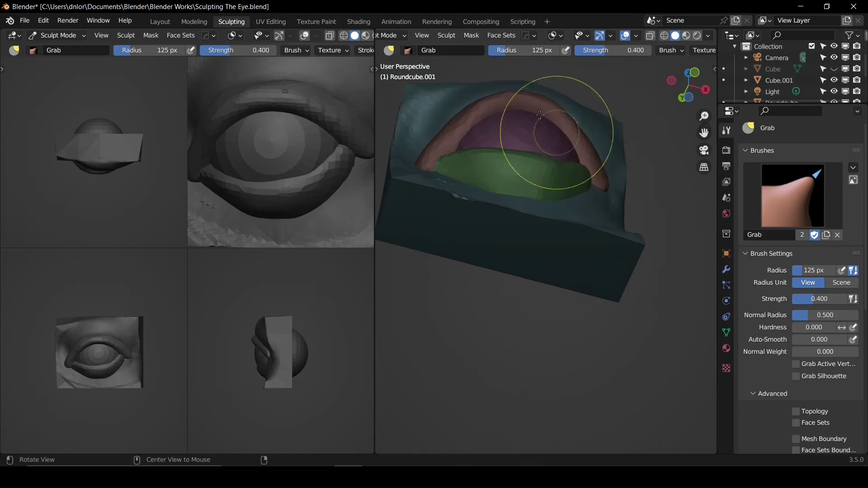
Step: Switch sculpting to the upper eyelid and examine its fit around the eyeball from below and the +X side
key(alt+q)
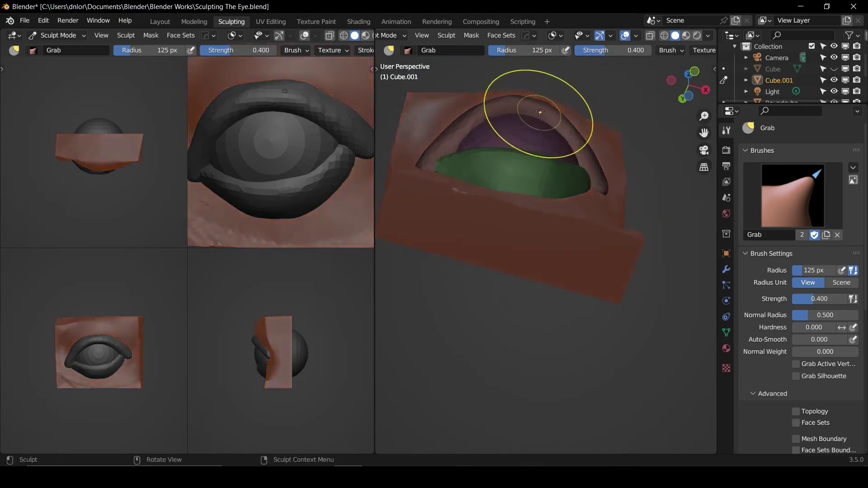
key(alt+q)
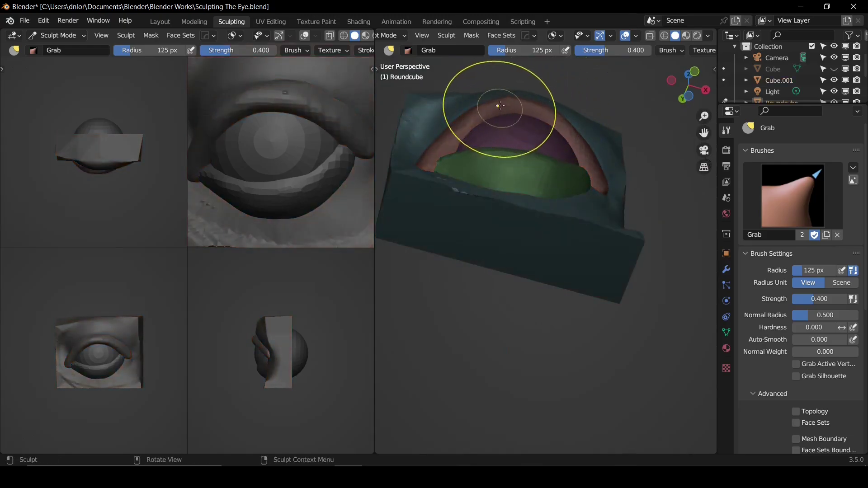
mouse_move(500, 108)
middle_down()
mouse_move(549, 204)
mouse_move(617, 212)
mouse_move(571, 226)
mouse_move(577, 219)
mouse_move(465, 226)
mouse_move(496, 232)
middle_up()
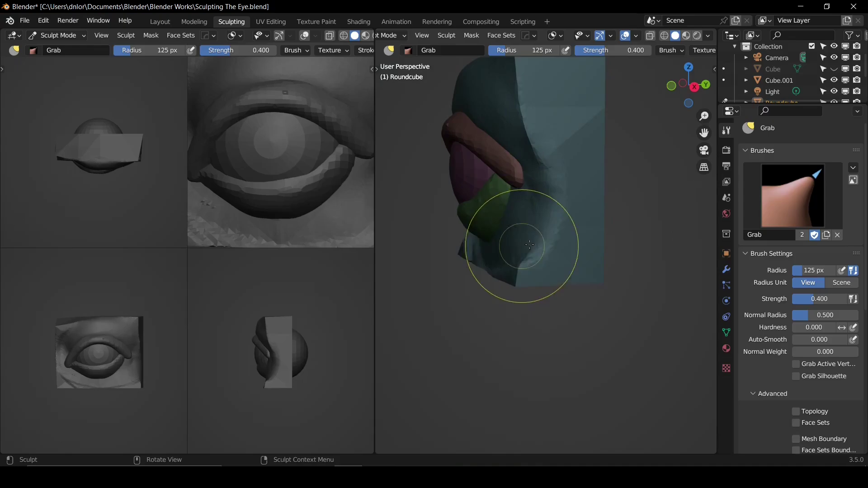
mouse_move(534, 214)
middle_down()
mouse_move(567, 228)
mouse_move(553, 252)
mouse_move(559, 233)
middle_up()
Step: Switch sculpting to the socket block and build up the area below the +X eye corner with Clay Strips at 104 px
key(alt+q)
key(c)
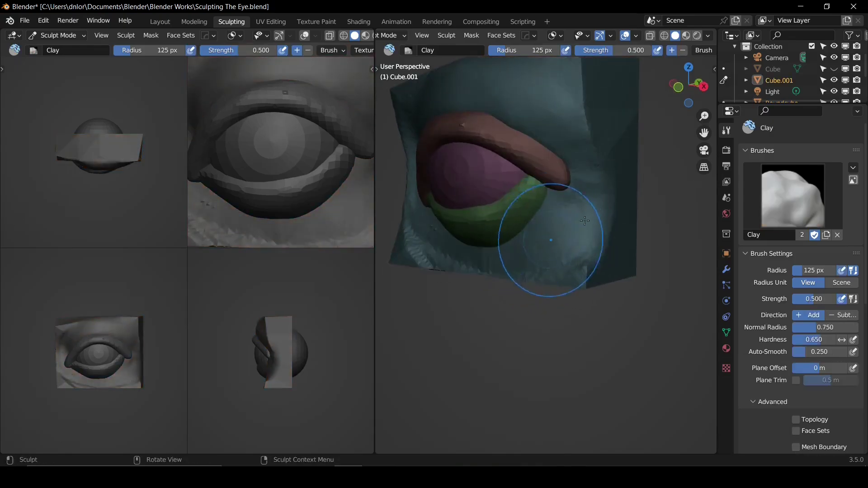
drag(585, 221, 555, 251)
key(ctrl+z)
key(c)
key(f)
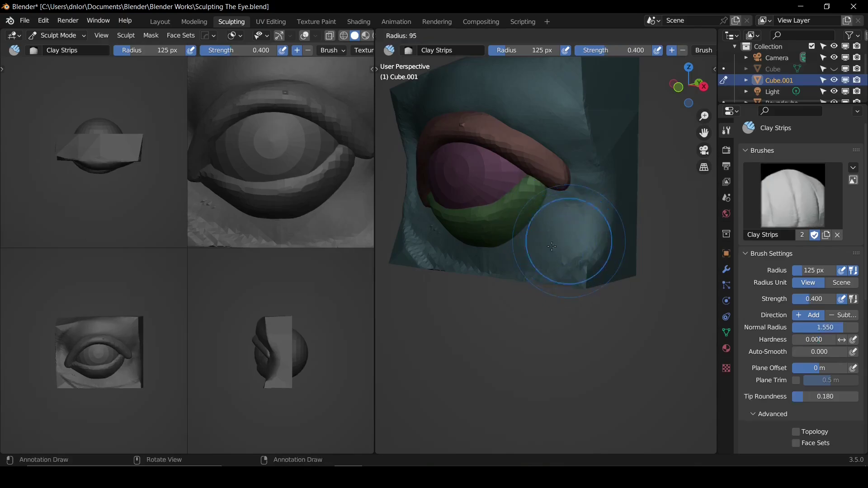
click(561, 245)
drag(575, 246, 567, 255)
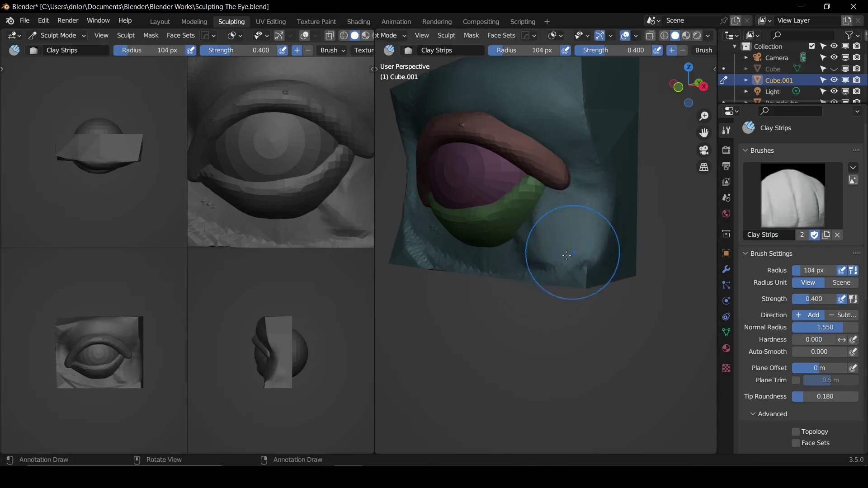
Step: Fill out the socket's lower +X area beside the lower eyelid with the Clay brush at 105 px
key(c)
key(f)
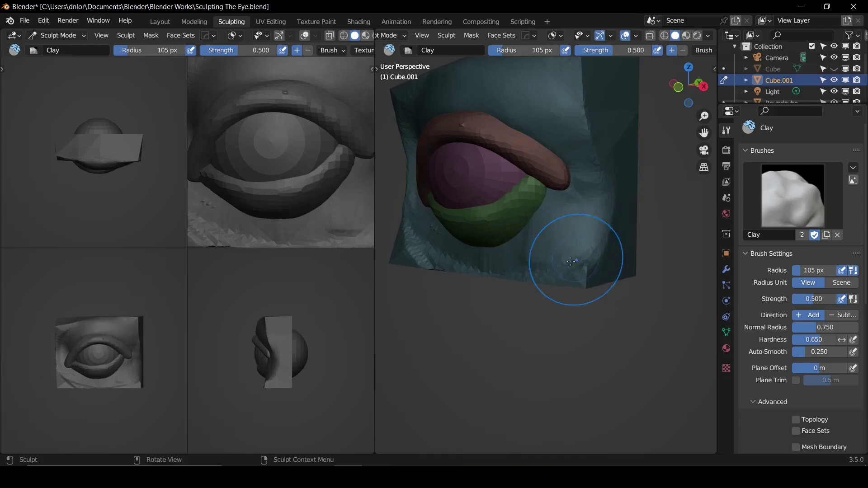
mouse_move(570, 261)
mouse_down()
mouse_move(585, 246)
mouse_move(510, 254)
mouse_move(538, 233)
mouse_up()
Step: Build diagonal strokes under the lower eyelid's +X half with Clay Strips at 80 px, undoing the last two strokes
mouse_move(538, 233)
middle_down()
mouse_move(571, 249)
mouse_move(581, 232)
middle_up()
key(c)
key(f)
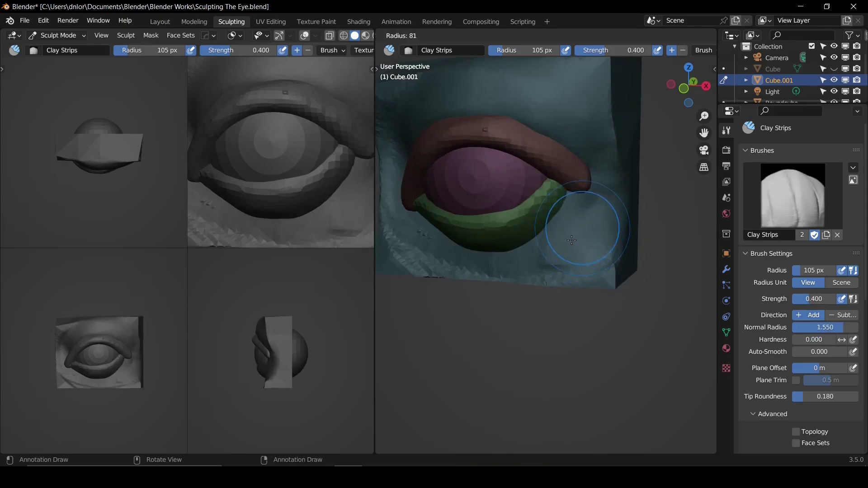
click(571, 240)
drag(572, 240, 544, 253)
drag(584, 228, 542, 253)
mouse_move(595, 223)
mouse_down()
mouse_move(549, 252)
mouse_move(520, 254)
mouse_up()
drag(578, 226, 526, 252)
drag(577, 226, 522, 244)
key(ctrl+z)
key(ctrl+z)
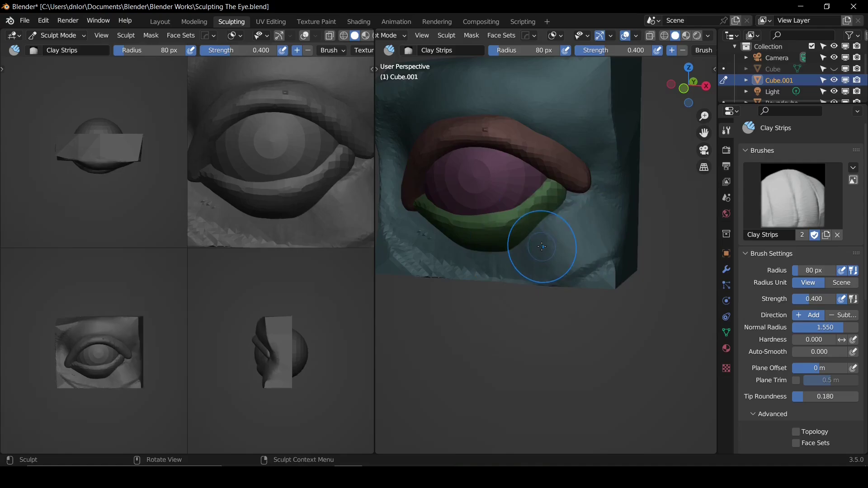
Step: Set the Clay Strips radius to 36 px and carve into the socket along the lower eyelid's lower +X edge
key(f)
click(526, 250)
mouse_move(480, 245)
ctrl+mouse_down()
mouse_move(497, 251)
mouse_move(565, 212)
ctrl+mouse_up()
ctrl+drag(538, 240, 570, 203)
Step: Add clay along the socket block's bottom edge and lower +X corner with Clay Strips
drag(526, 265, 507, 265)
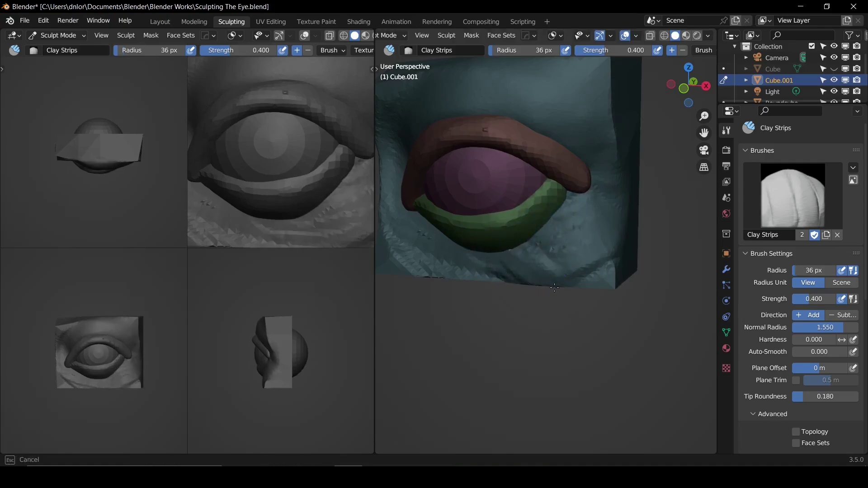
drag(609, 293, 602, 280)
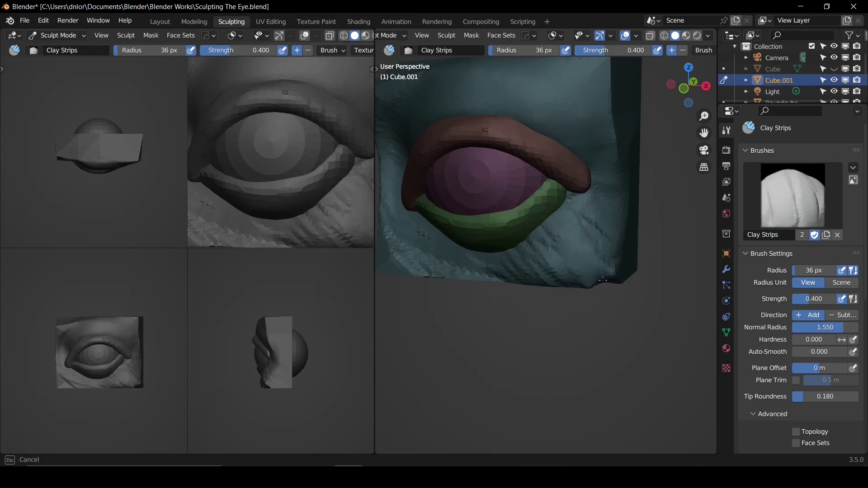
drag(607, 233, 606, 235)
Step: Carve a diagonal crease into the socket below the lower eyelid's -X end with subtractive Clay Strips
mouse_move(605, 235)
middle_down()
mouse_move(616, 259)
mouse_move(636, 256)
mouse_move(642, 244)
mouse_move(637, 270)
middle_up()
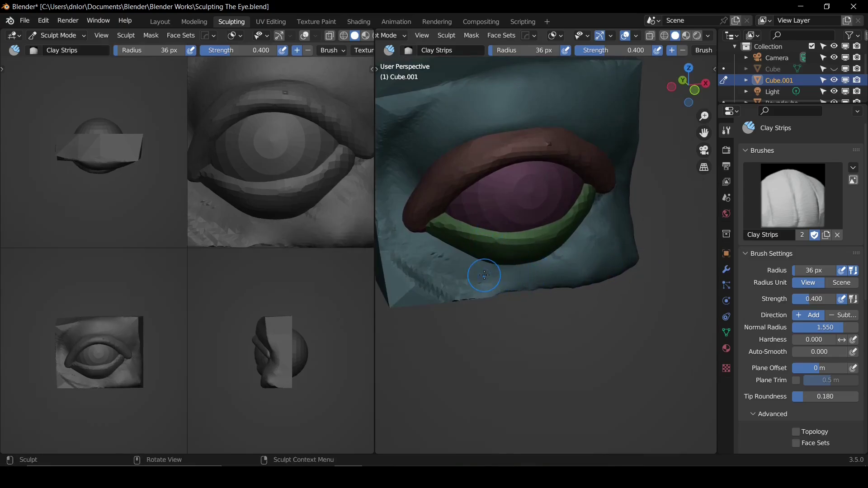
middle_drag(430, 266, 423, 217)
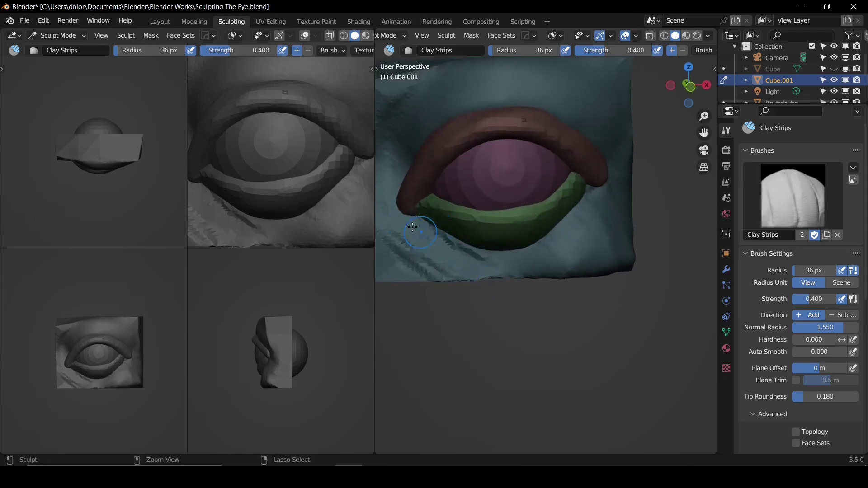
ctrl+drag(432, 247, 499, 269)
Step: Build up the brow area above the upper eyelid's -X half with Clay at 53 px and smooth the socket block's upper -X corner
mouse_move(521, 221)
shift+middle_down()
mouse_move(519, 253)
mouse_move(510, 231)
shift+middle_up()
key(f)
click(523, 239)
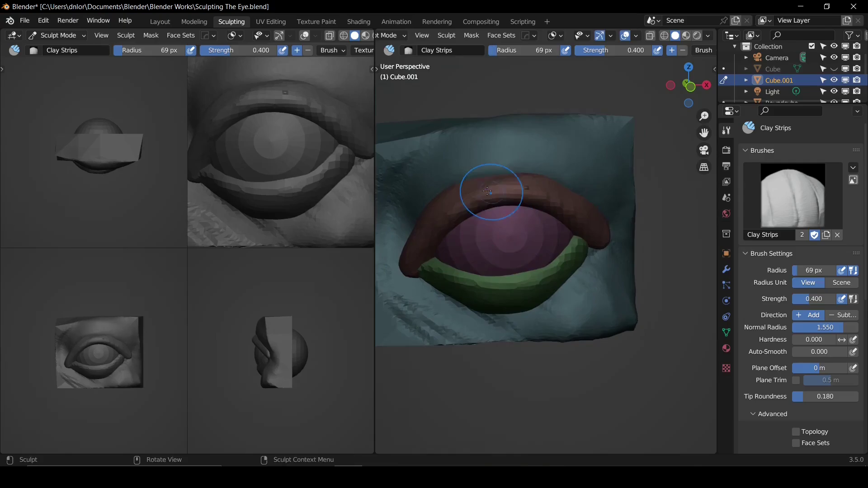
shift+middle_drag(484, 193, 544, 245)
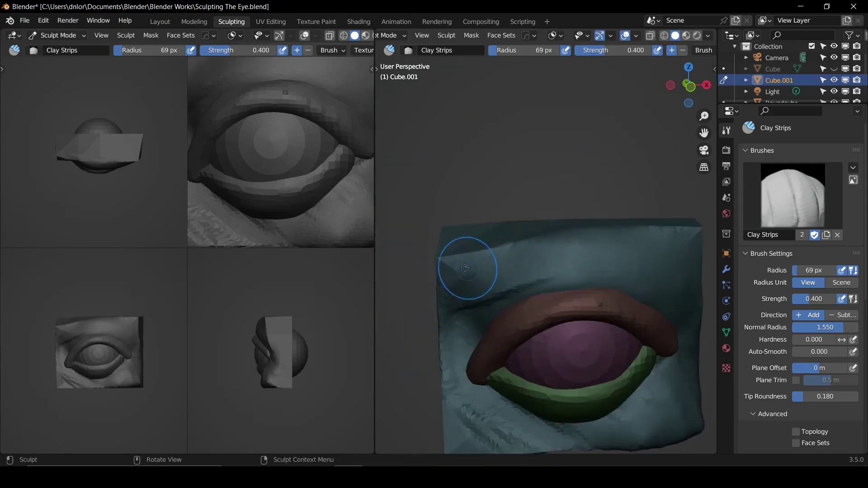
key(c)
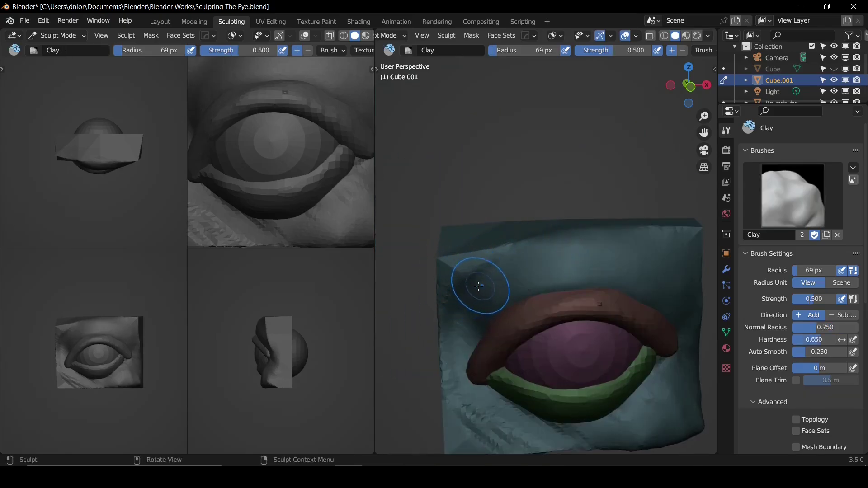
key(f)
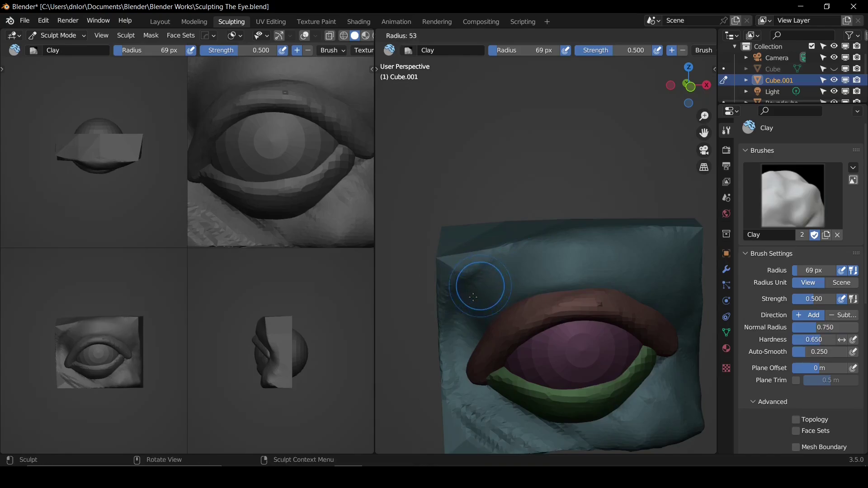
click(473, 296)
middle_drag(470, 290, 463, 271)
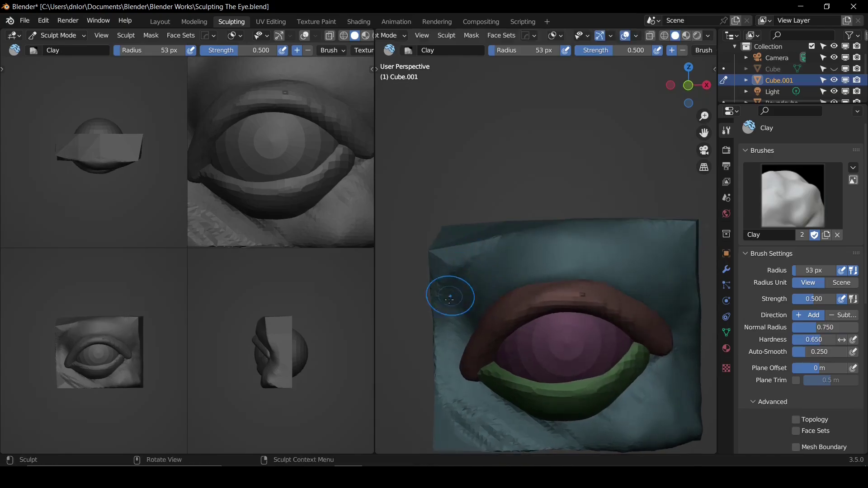
mouse_move(449, 298)
mouse_down()
mouse_move(510, 240)
mouse_move(549, 229)
mouse_up()
drag(500, 267, 579, 226)
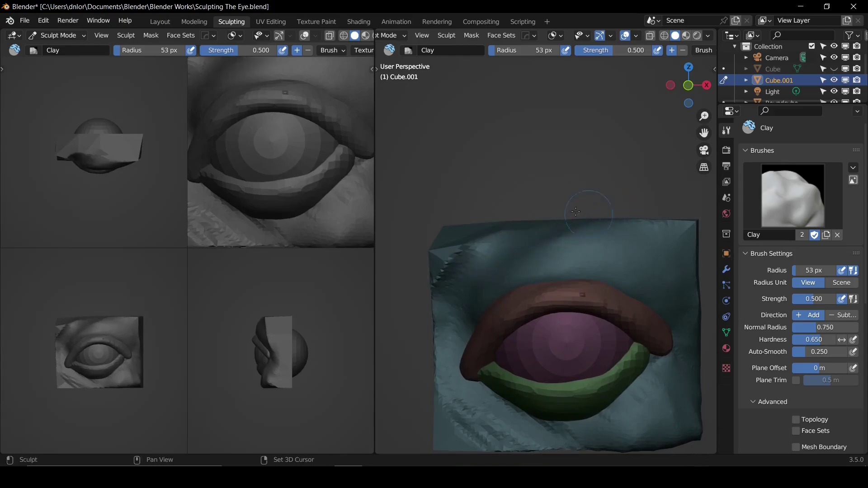
shift+drag(433, 265, 476, 253)
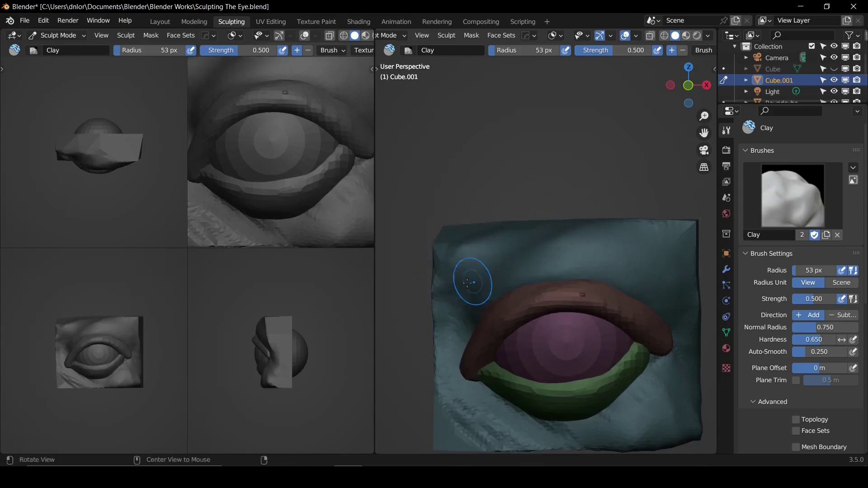
alt+drag(466, 283, 502, 252)
Step: Set the Grab radius to 124 px, switch sculpting to the upper eyelid and inspect the lids from both sides
key(KP_1)
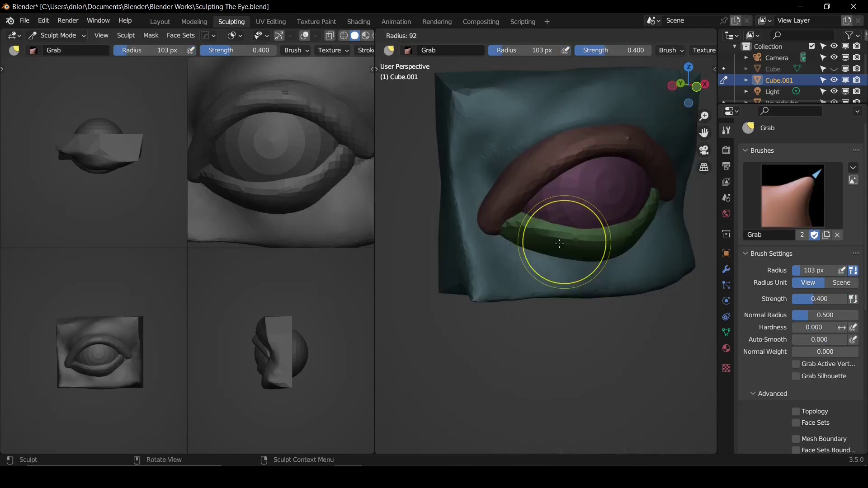
click(566, 247)
mouse_move(565, 248)
middle_down()
mouse_move(499, 221)
mouse_move(522, 238)
middle_up()
key(f)
click(540, 230)
key(alt+q)
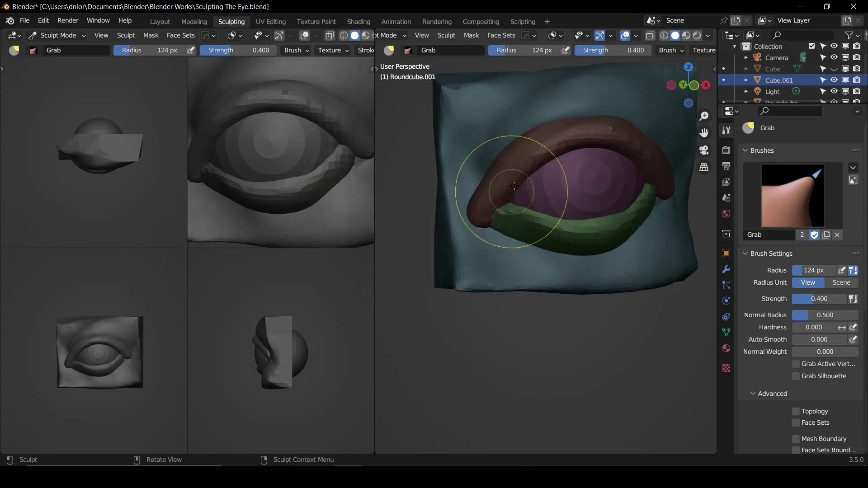
mouse_move(514, 185)
middle_down()
mouse_move(524, 167)
mouse_move(533, 218)
mouse_move(574, 201)
middle_up()
key(alt+q)
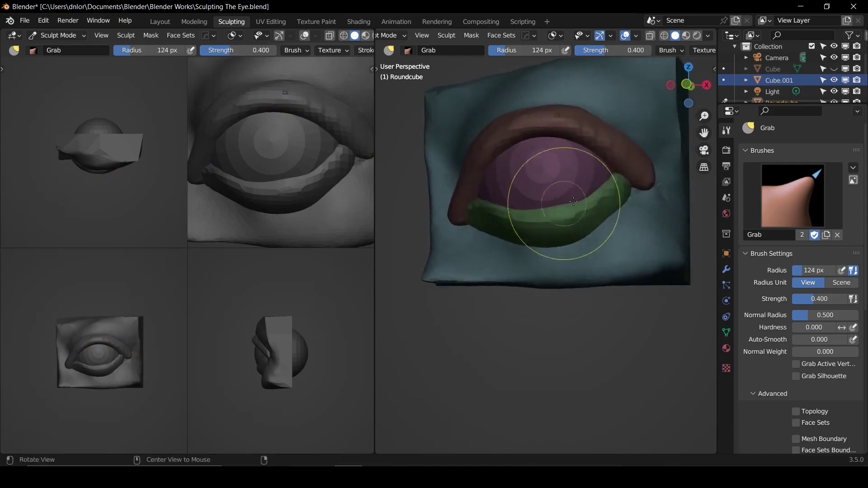
alt+drag(573, 202, 545, 159)
alt+drag(598, 161, 583, 183)
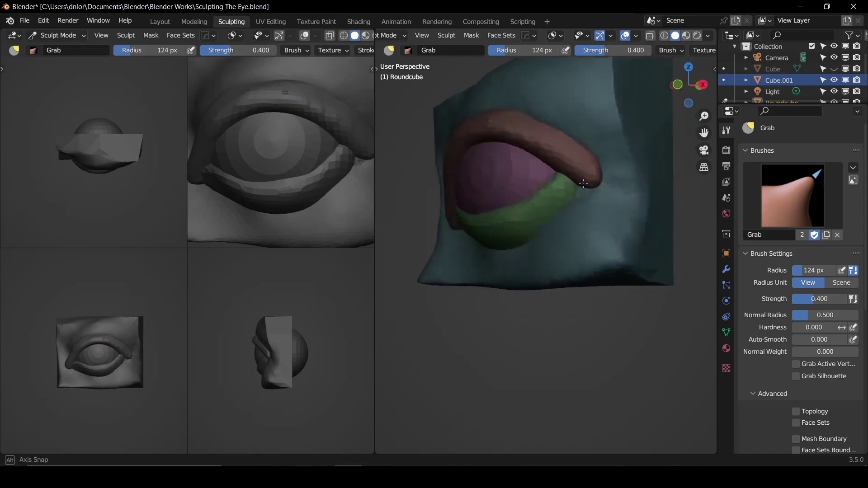
middle_drag(583, 183, 596, 167)
middle_drag(523, 182, 606, 185)
Step: In Object Mode, merge the upper and lower eyelids into the socket block with a Bool Tool Auto Boolean Union
key(n)
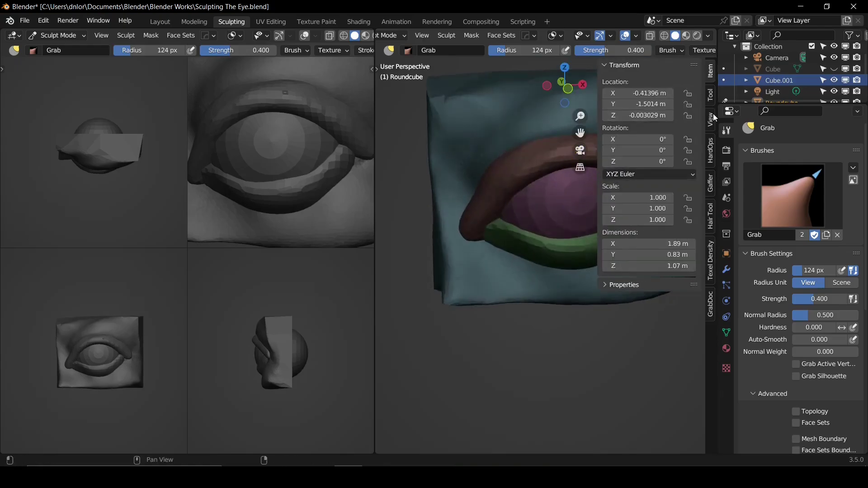
click(709, 102)
click(710, 119)
mouse_move(549, 171)
middle_down()
mouse_move(521, 186)
mouse_move(573, 298)
mouse_move(545, 277)
middle_up()
key(ctrl+Tab)
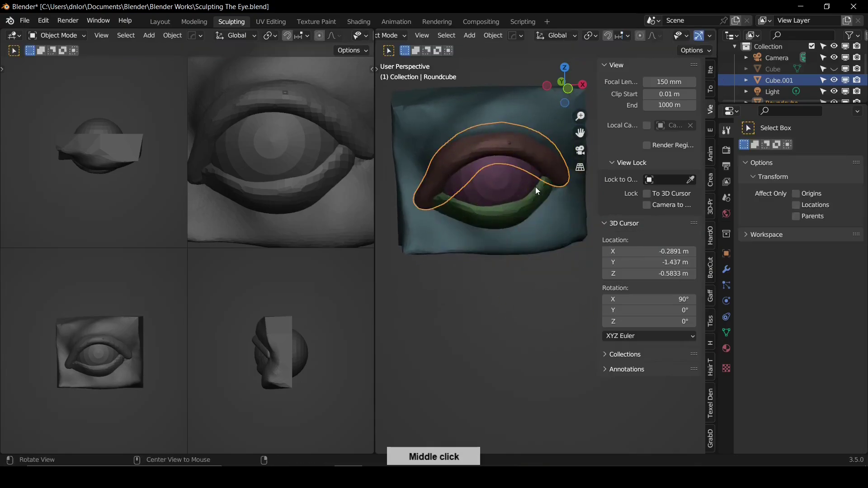
key(alt+a)
shift+click(538, 161)
shift+click(530, 202)
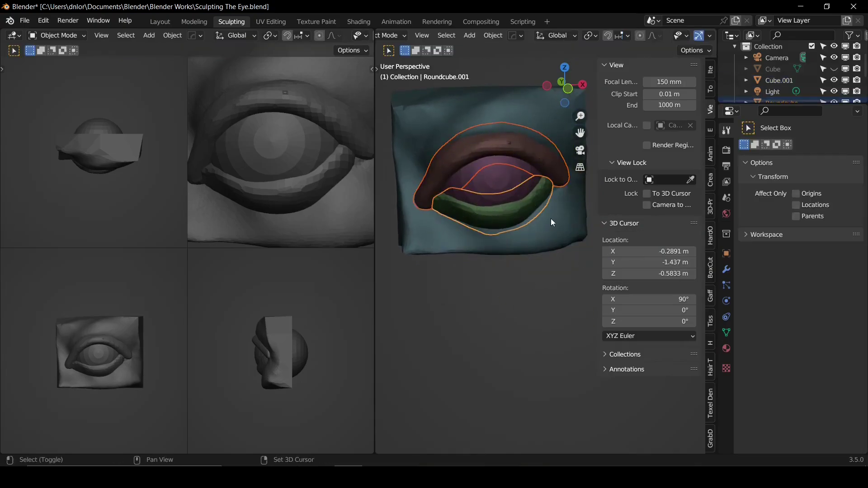
shift+click(551, 230)
alt+drag(532, 193, 487, 187)
shift+middle_drag(523, 184, 512, 210)
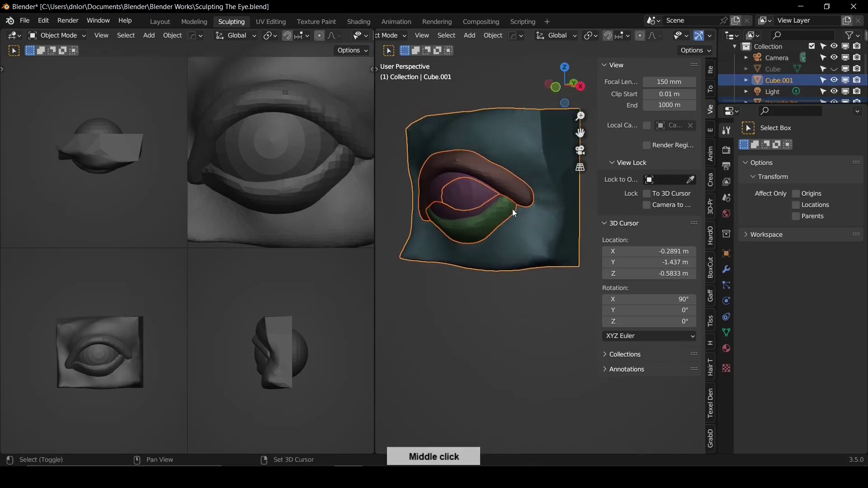
click(710, 129)
click(655, 120)
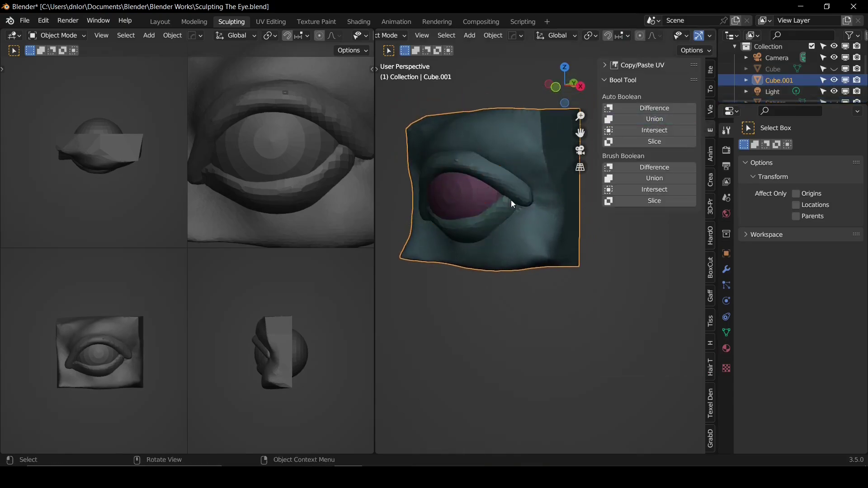
alt+drag(510, 200, 522, 199)
key(KP_1)
key(n)
Step: Return to Sculpt Mode and cut a fold along the upper eyelid's upper -X edge with Crease at 46 px
shift+middle_drag(548, 214, 654, 200)
ctrl+middle_drag(583, 200, 584, 176)
key(ctrl+Tab)
mouse_move(510, 184)
middle_down()
mouse_move(553, 179)
mouse_move(526, 158)
middle_up()
key(c)
key(f)
click(538, 175)
key(shift+c)
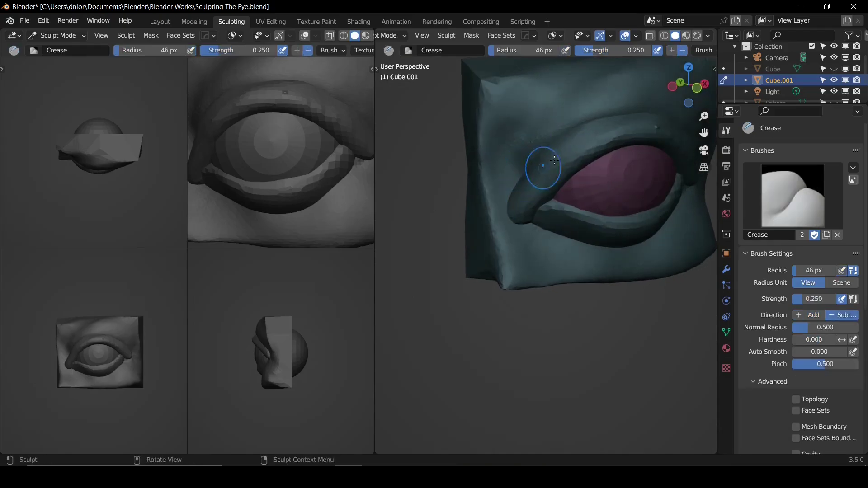
drag(530, 160, 610, 118)
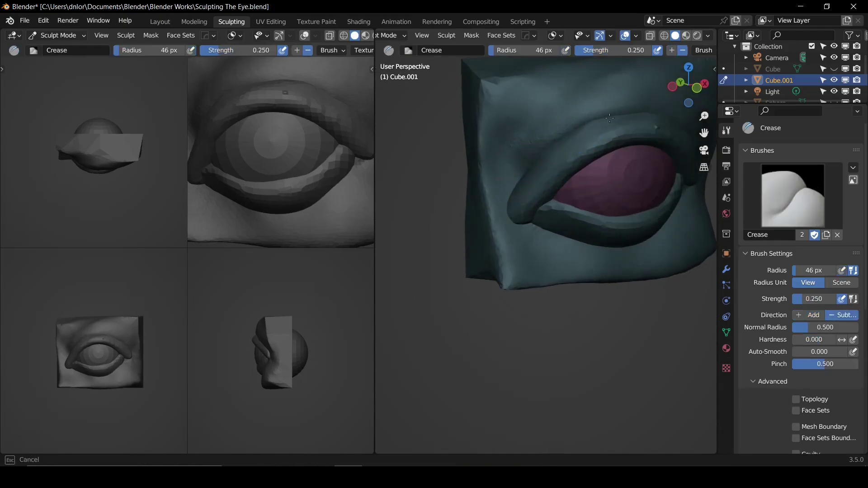
Step: Cut a crease into the socket along the full lower edge of the lower eyelid at 46 px
middle_drag(624, 144, 534, 165)
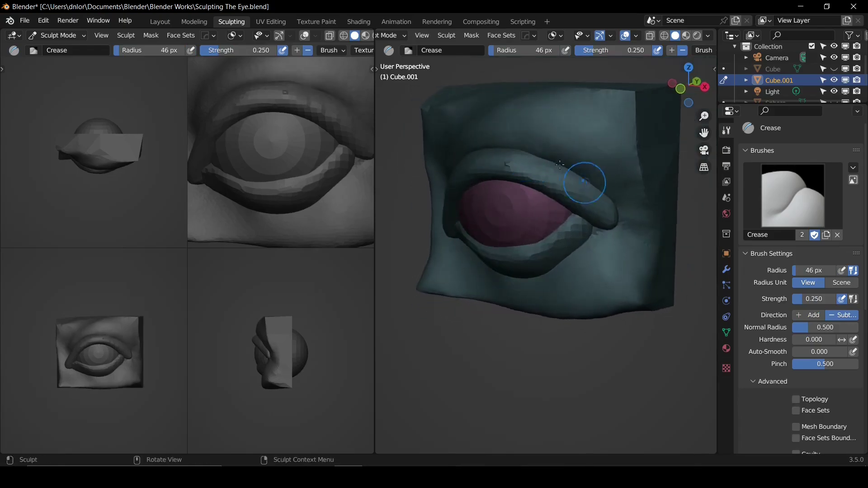
mouse_move(599, 199)
middle_down()
mouse_move(615, 202)
mouse_move(597, 215)
mouse_move(597, 233)
middle_up()
mouse_move(457, 248)
mouse_down()
mouse_move(504, 265)
mouse_move(592, 265)
mouse_up()
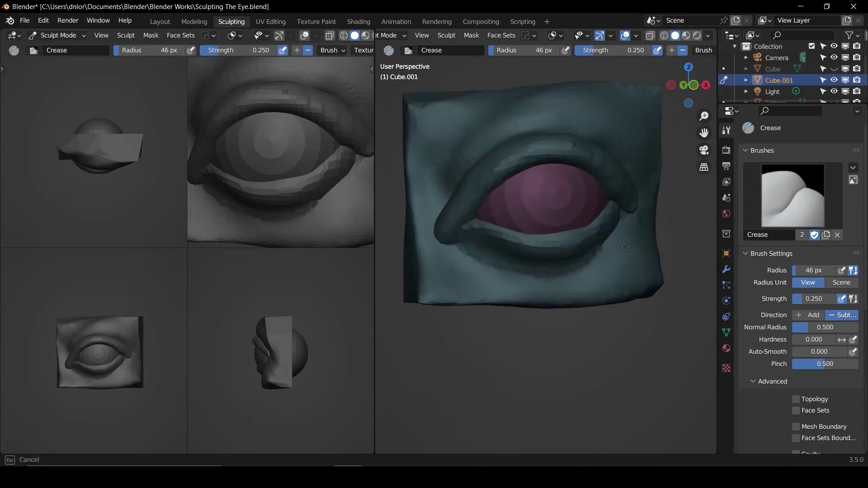
mouse_move(612, 248)
middle_down()
mouse_move(619, 244)
mouse_move(627, 268)
mouse_move(576, 270)
middle_up()
mouse_move(501, 270)
middle_down()
mouse_move(572, 263)
mouse_move(551, 244)
middle_up()
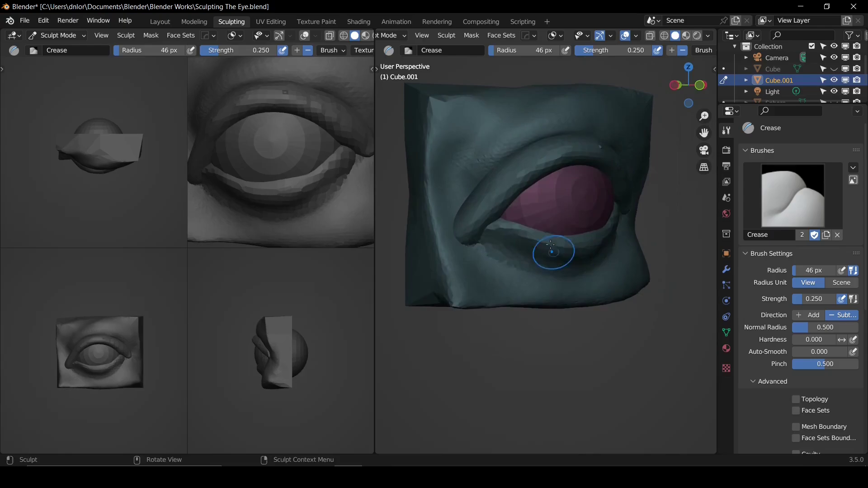
Step: Set the Crease radius to 29 px and sharpen the folds below the lower eyelid and around the upper eyelid's -X end
key(f)
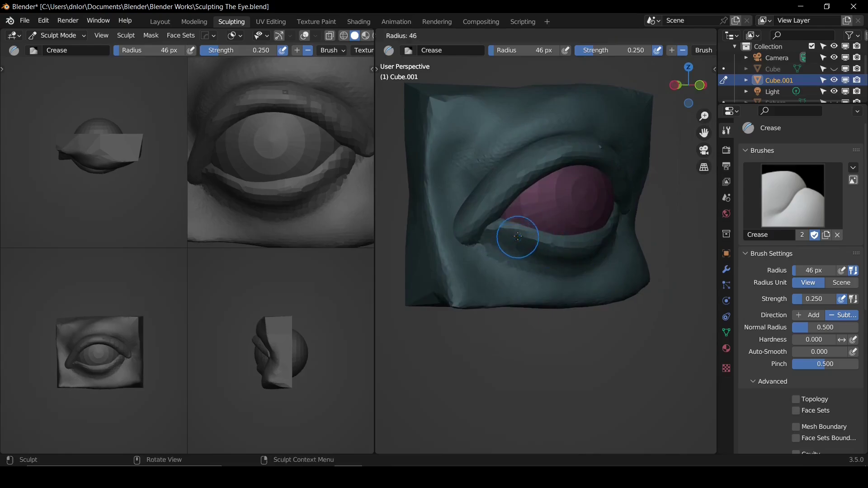
click(509, 237)
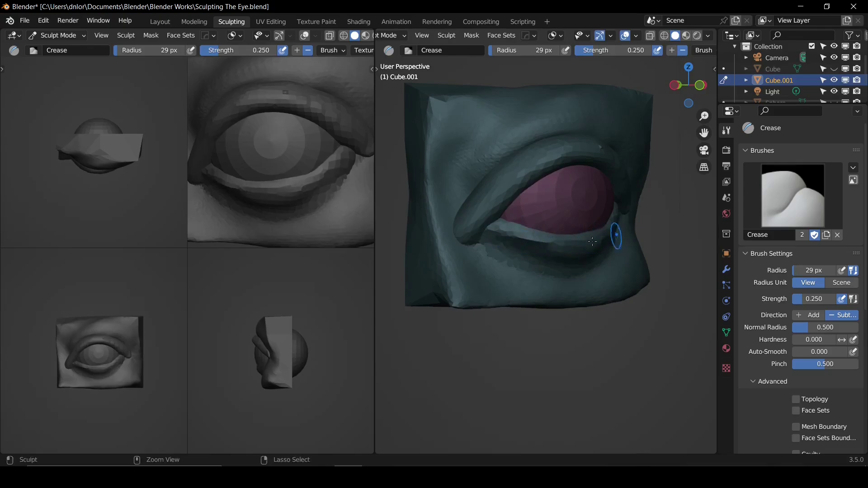
middle_drag(565, 246, 488, 230)
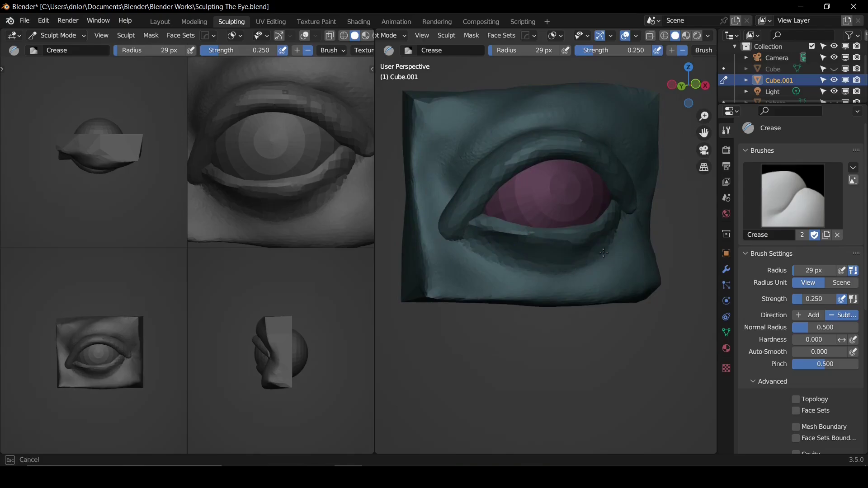
mouse_move(528, 262)
middle_down()
mouse_move(489, 267)
mouse_move(484, 208)
mouse_move(465, 198)
mouse_move(470, 209)
mouse_move(517, 187)
middle_up()
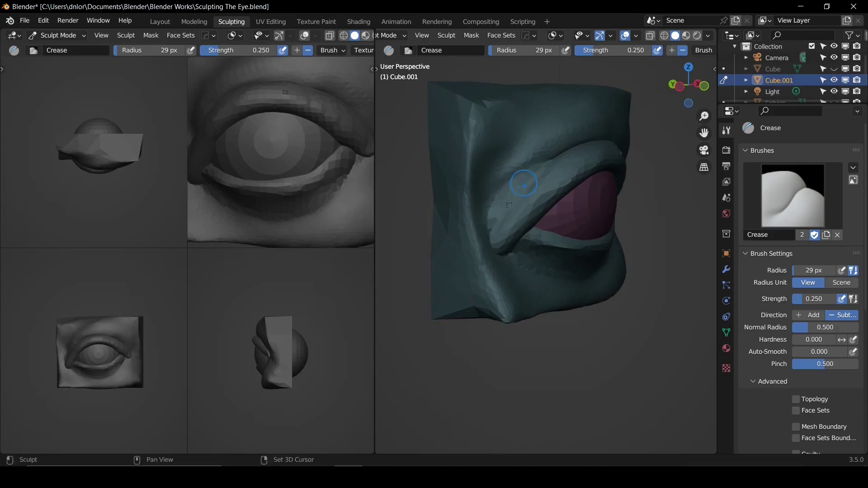
middle_drag(496, 234, 496, 199)
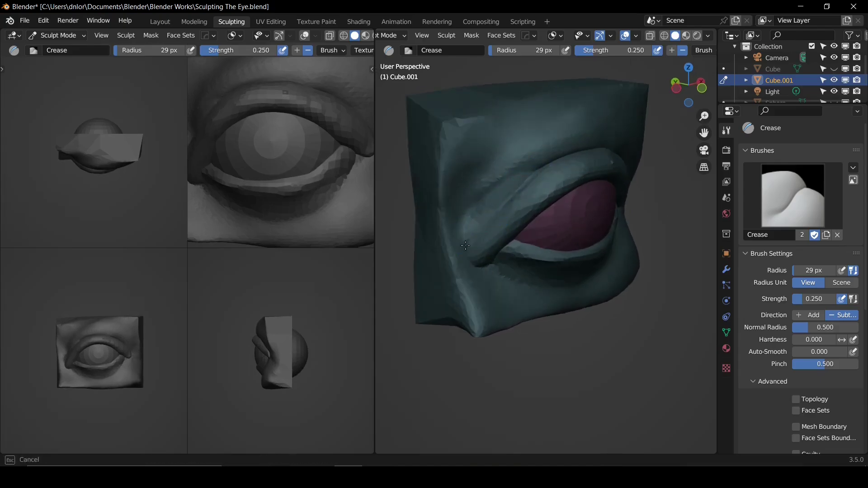
mouse_move(486, 233)
middle_down()
mouse_move(455, 161)
mouse_move(473, 213)
mouse_move(468, 245)
mouse_move(478, 220)
mouse_move(461, 221)
mouse_move(462, 230)
mouse_move(517, 214)
middle_up()
Step: Pull the lower eyelid's -X tip outward beneath the upper eyelid with Grab at 118 px
key(c)
key(f)
click(511, 234)
key(g)
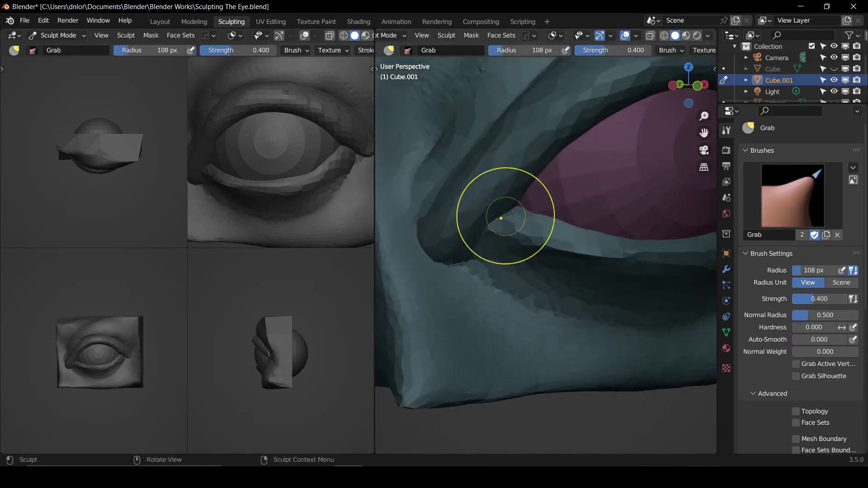
key(f)
click(503, 219)
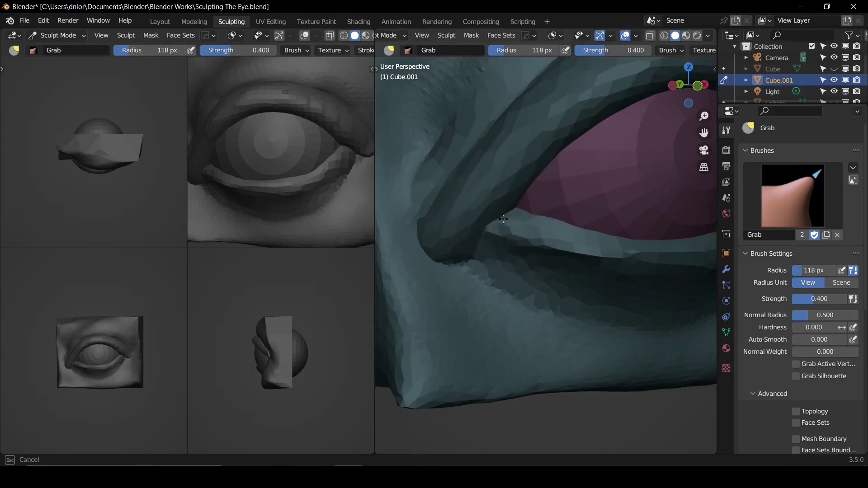
mouse_move(474, 233)
middle_down()
mouse_move(457, 199)
mouse_move(484, 199)
mouse_move(494, 184)
middle_up()
Step: Build up the -X eye corner where the eyelids meet, using SculptDraw at 55 px and Clay at 68 px
key(x)
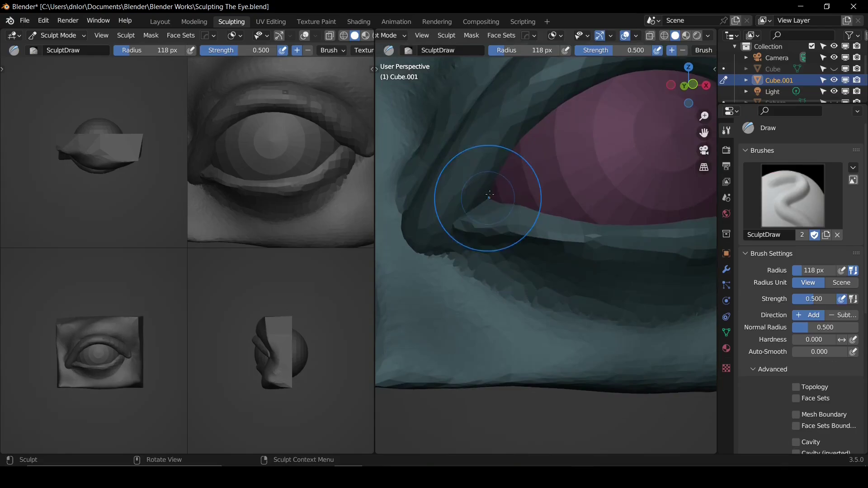
key(f)
click(454, 204)
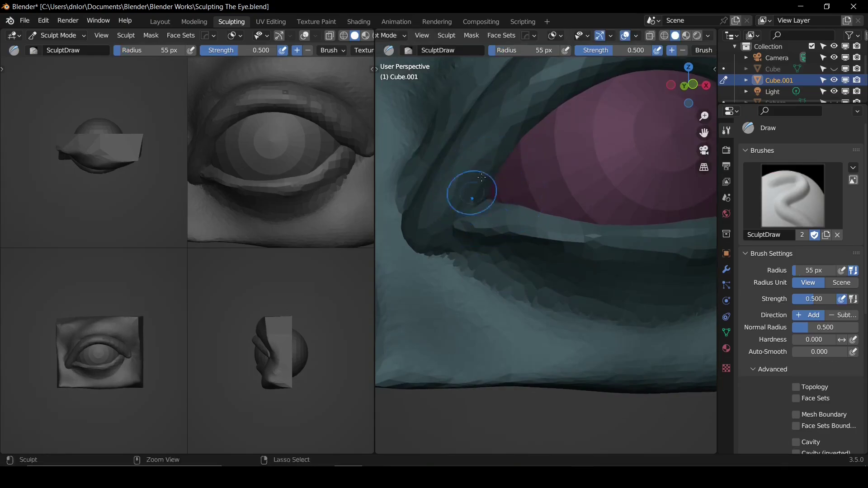
key(c)
key(f)
click(483, 241)
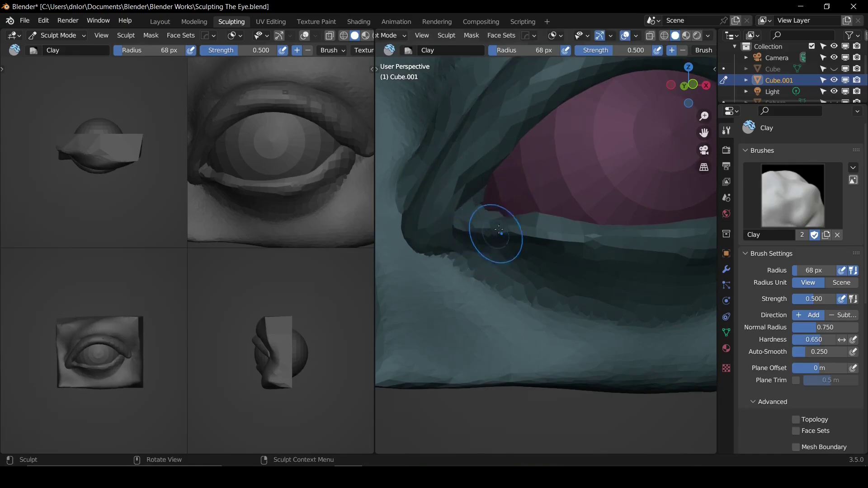
Step: Enable Dyntopo and thicken the lower eyelid from its -X end toward the middle with a larger Clay brush
middle_drag(493, 228, 480, 220)
key(ctrl+d)
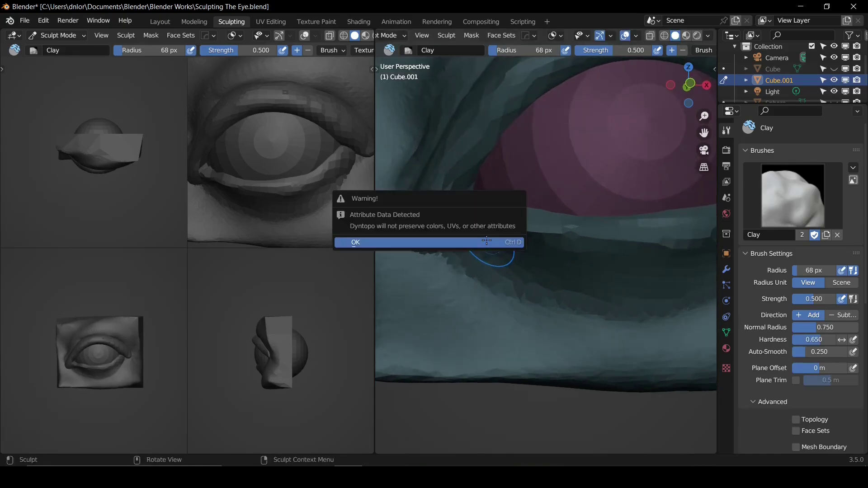
click(485, 242)
key(f)
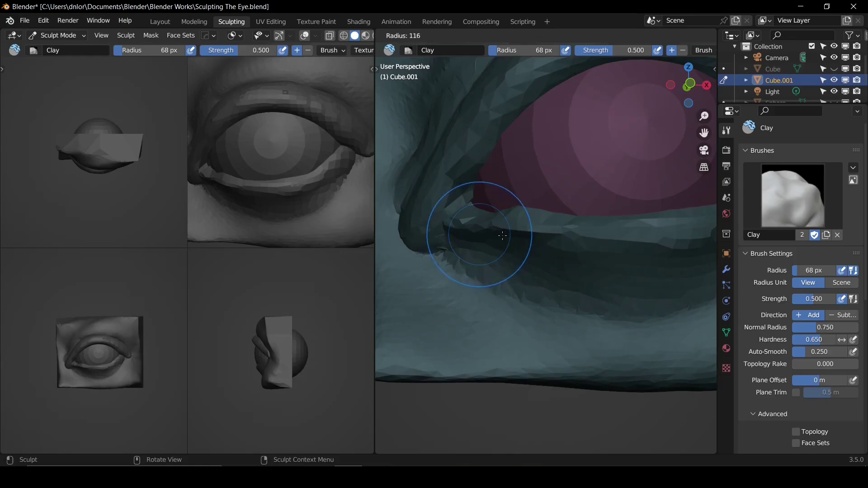
click(491, 238)
drag(465, 227, 671, 248)
Step: Set the Clay radius to 68 px and fill the gap between the eyelids at the -X eye corner
key(f)
click(477, 234)
alt+drag(457, 197, 472, 194)
Step: Carve the recess at the -X eye corner beside the eyeball, using Draw Sharp and Crease at 41 px
key(shift+c)
key(f)
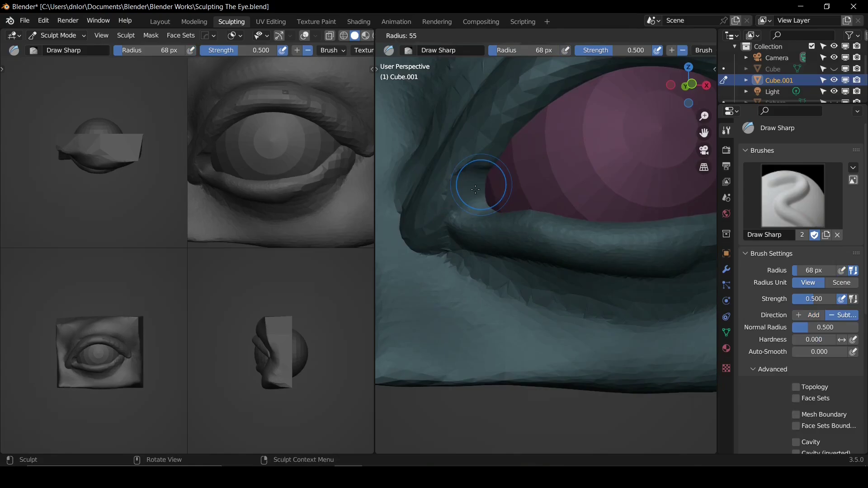
click(469, 189)
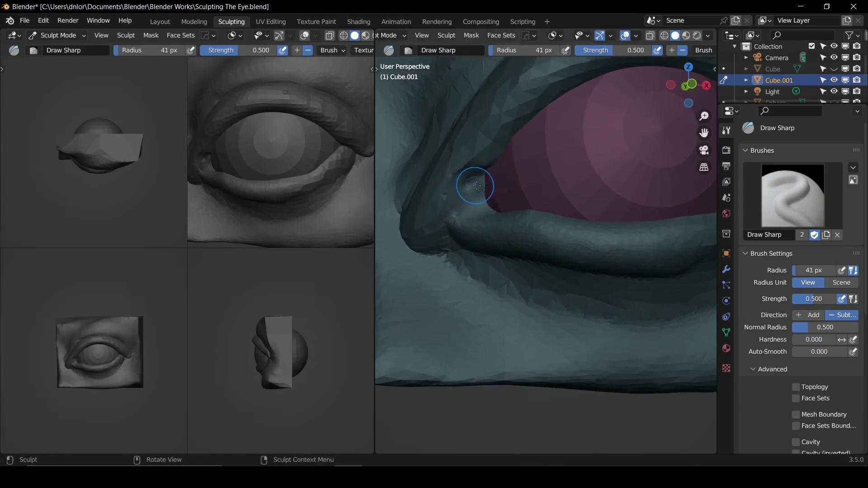
key(shift+c)
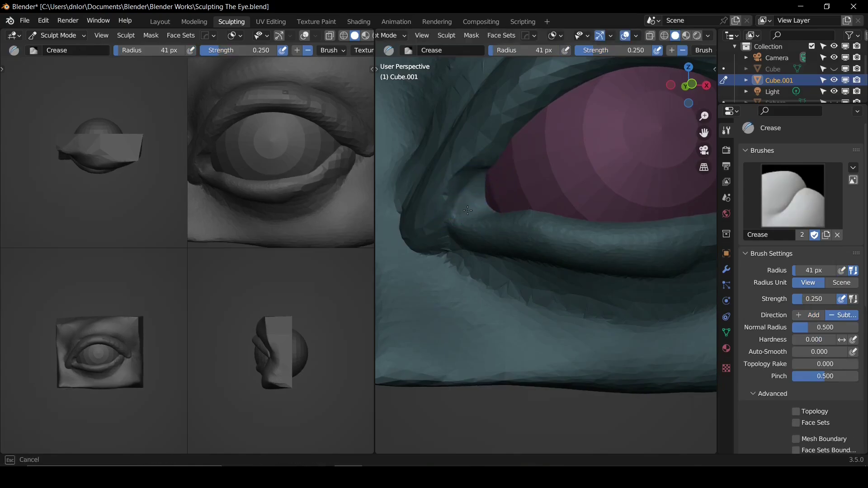
mouse_move(475, 211)
middle_down()
mouse_move(497, 155)
mouse_move(529, 178)
middle_up()
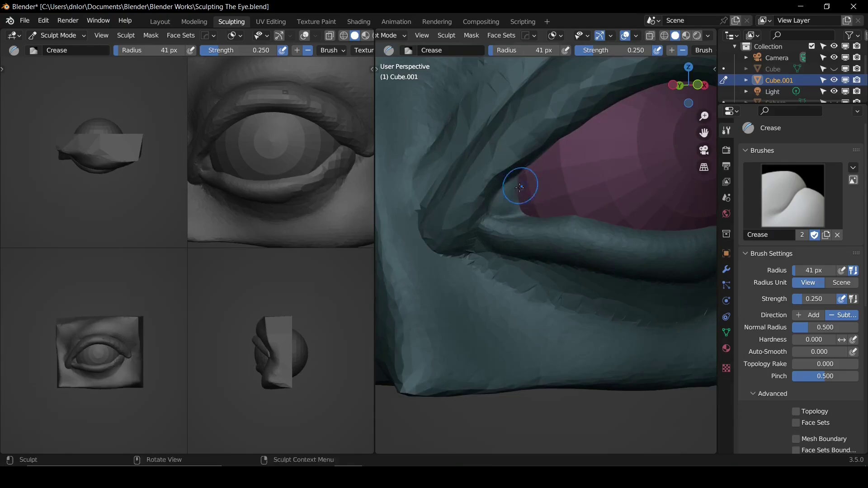
Step: Refine and smooth the recessed surface of the -X eye corner with Clay at 41 px
key(c)
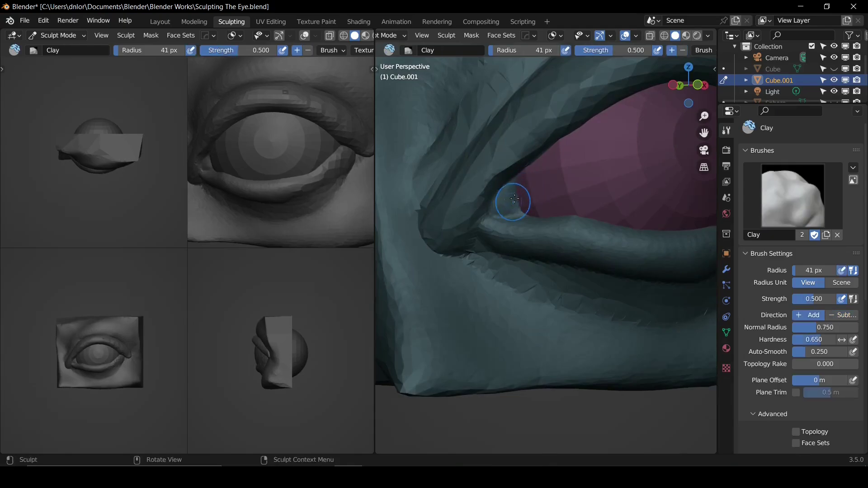
shift+drag(509, 207, 520, 194)
mouse_move(520, 195)
middle_down()
mouse_move(445, 215)
mouse_move(455, 194)
mouse_move(469, 213)
mouse_move(461, 217)
middle_up()
Step: Reshape the lower eyelid near the -X eye corner with Grab at 138 px
key(g)
key(f)
click(497, 215)
Step: Build up the -X eye corner and the start of the lower eyelid with Clay at 72 px
key(c)
key(f)
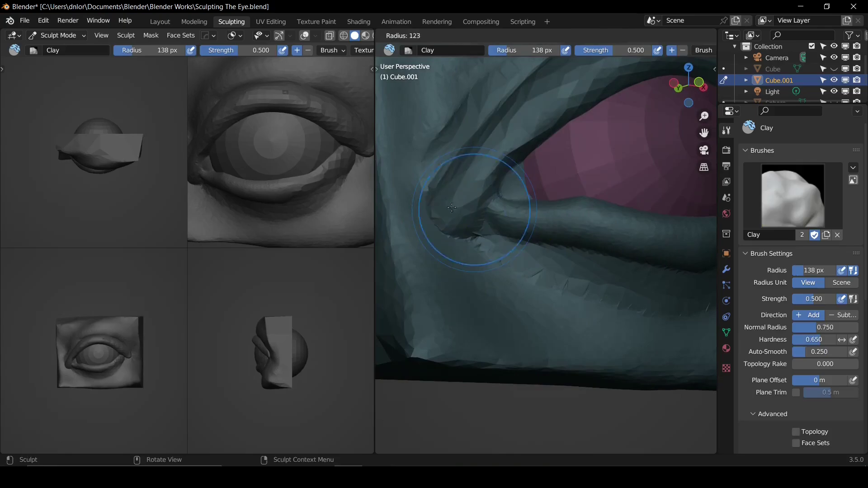
click(444, 214)
mouse_move(482, 211)
mouse_down()
mouse_move(474, 217)
mouse_move(488, 226)
mouse_up()
drag(486, 223, 513, 251)
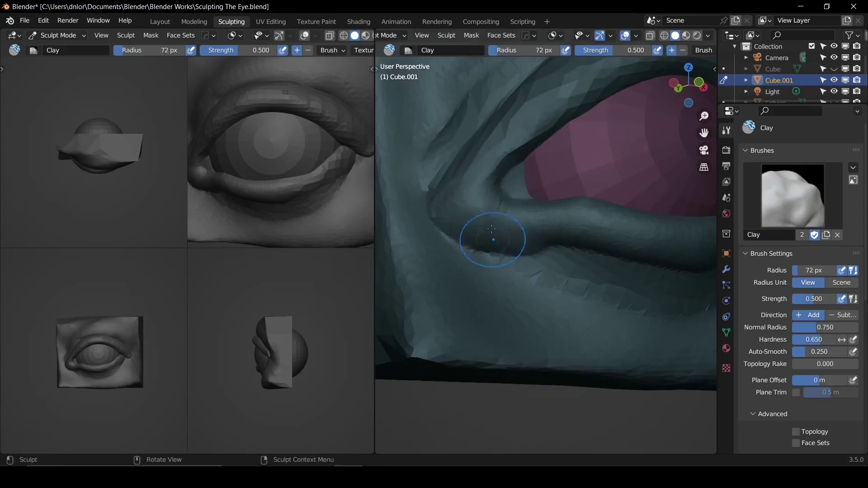
Step: Fill the dark hollow at the outer tip of the -X eye corner with Clay Strips at 64 px
middle_drag(512, 231, 468, 231)
key(c)
key(f)
click(480, 228)
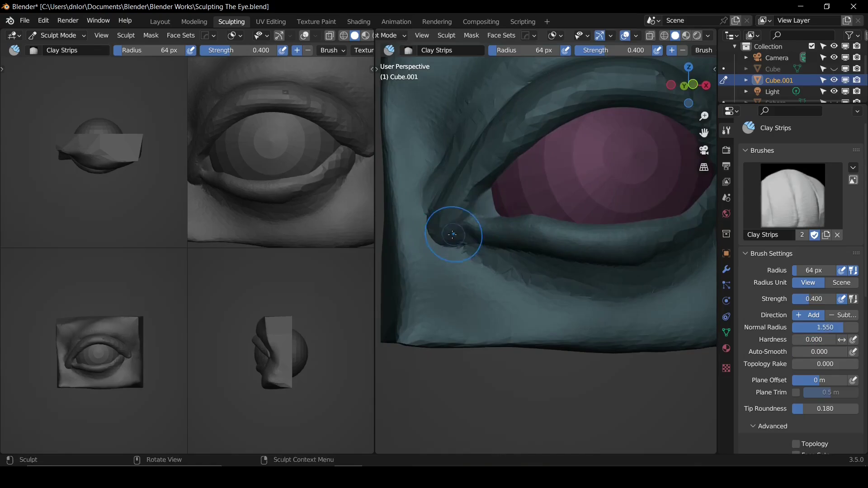
mouse_move(452, 234)
mouse_down()
mouse_move(472, 215)
mouse_move(469, 236)
mouse_move(456, 235)
mouse_up()
Step: Blend the underside of the -X eye corner into the surrounding skin with Clay at 53 px
key(c)
key(f)
click(489, 239)
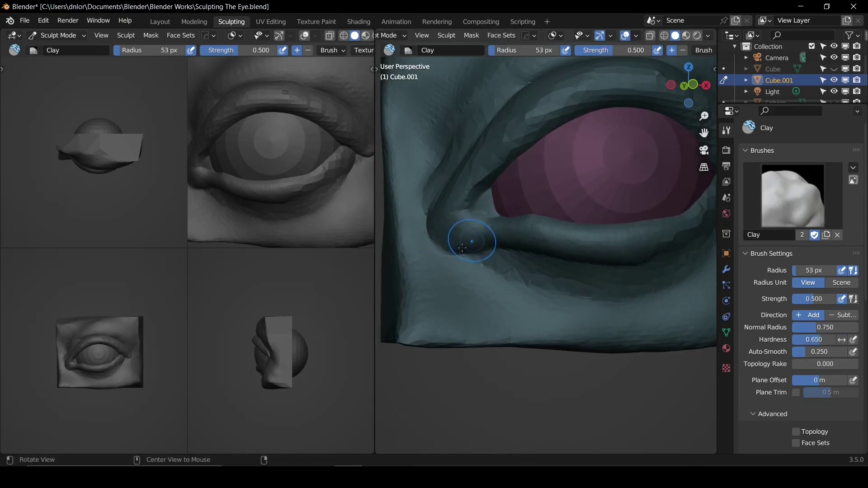
middle_drag(462, 247, 489, 258)
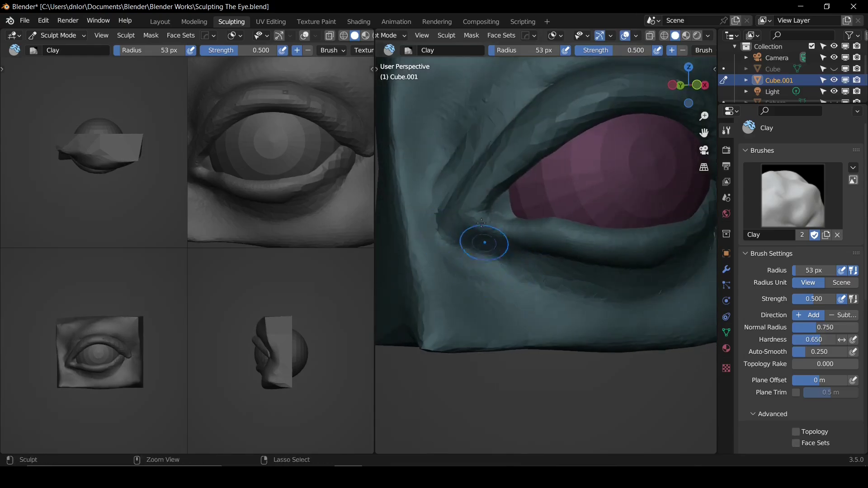
Step: Adjust the shape of the -X eye corner around the eyeball with Grab at 193 px
mouse_move(482, 222)
middle_down()
mouse_move(515, 149)
mouse_move(479, 192)
mouse_move(444, 193)
middle_up()
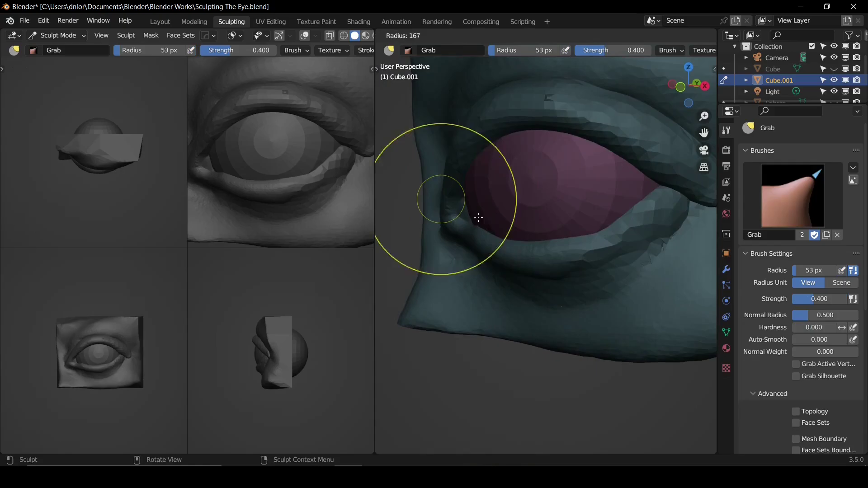
click(485, 220)
mouse_move(494, 224)
middle_down()
mouse_move(450, 210)
mouse_move(534, 221)
middle_up()
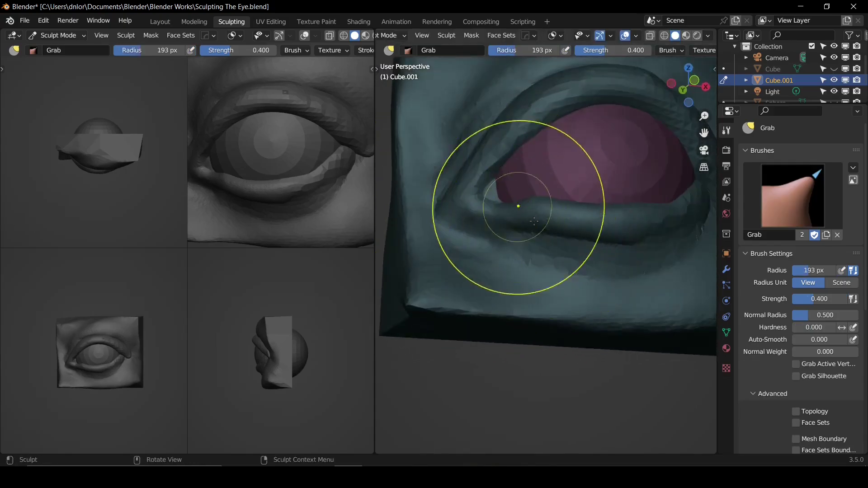
Step: Flatten the outer face of the lower eyelid with Multi-plane Scrape at 105 px
key(c)
key(f)
click(616, 233)
key(shift+t)
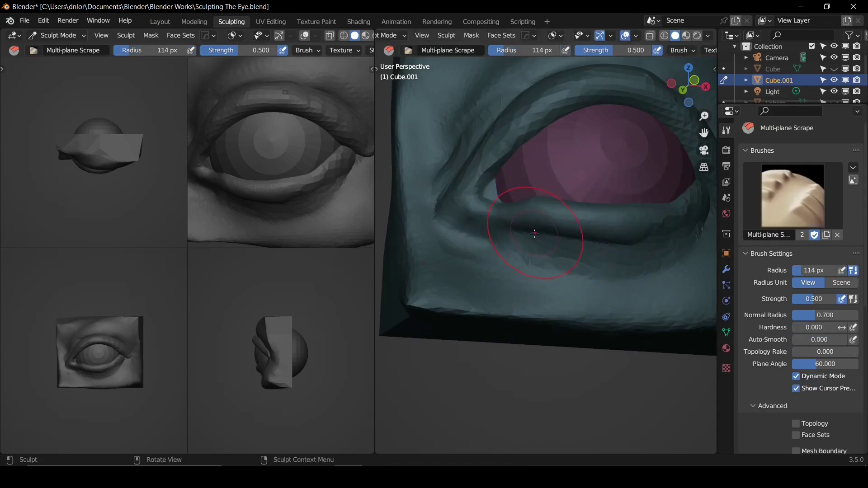
key(f)
click(529, 239)
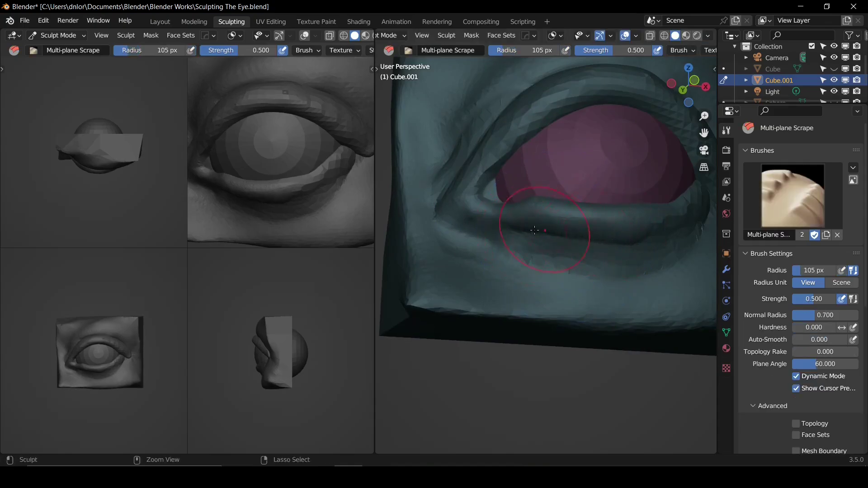
alt+drag(601, 243, 599, 282)
Step: Sharpen the lower eyelid's rim along its full length with Multi-plane Scrape at 63 px
key(f)
click(636, 252)
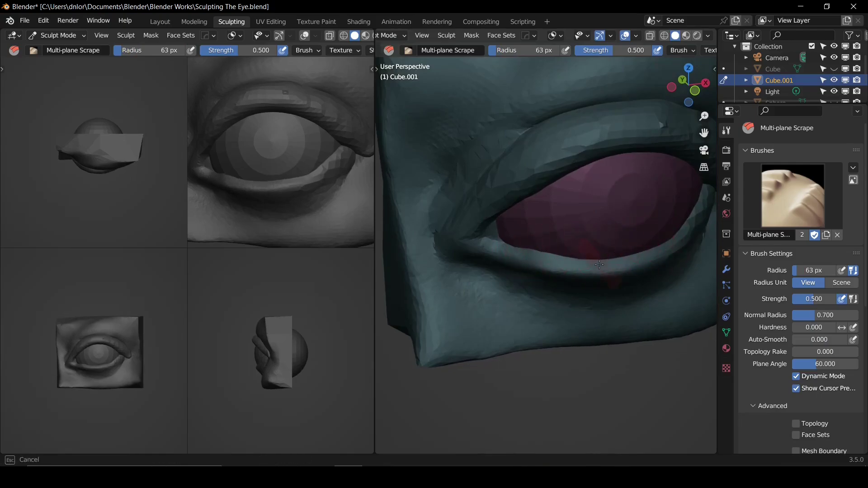
middle_drag(687, 215, 540, 263)
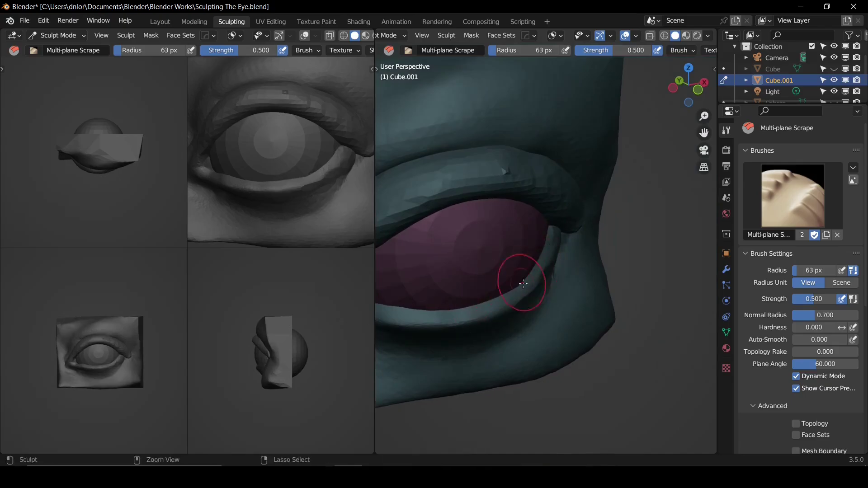
ctrl+middle_drag(394, 294, 443, 283)
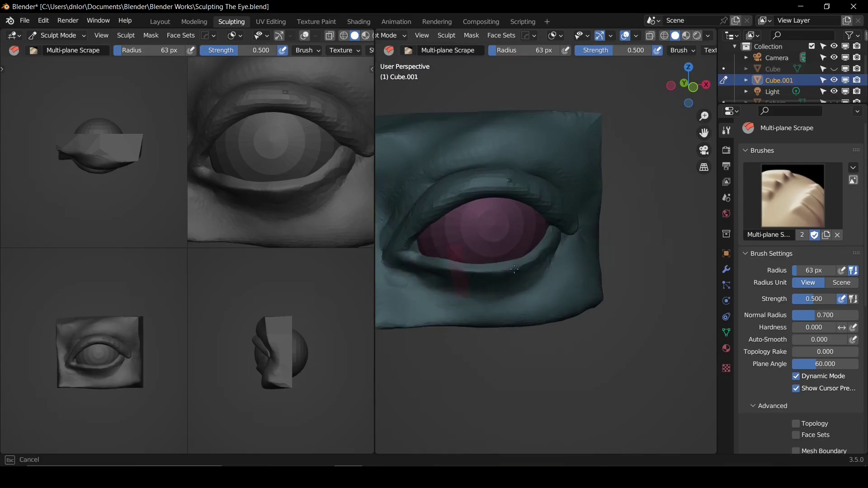
ctrl+drag(514, 269, 532, 271)
mouse_move(486, 255)
middle_down()
mouse_move(517, 243)
mouse_move(560, 174)
mouse_move(537, 201)
mouse_move(557, 214)
mouse_move(501, 210)
middle_up()
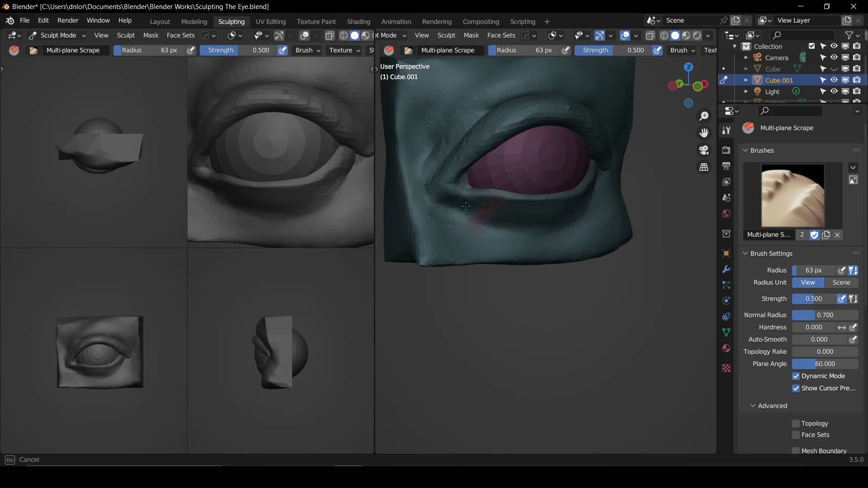
Step: Adjust the outline of the -X eye corner in front view with a larger Grab brush
middle_drag(502, 216, 446, 217)
key(KP_1)
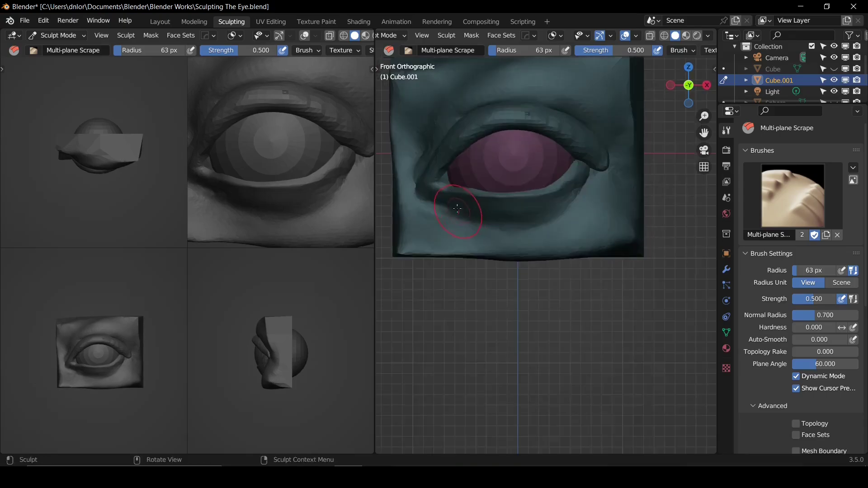
key(g)
key(f)
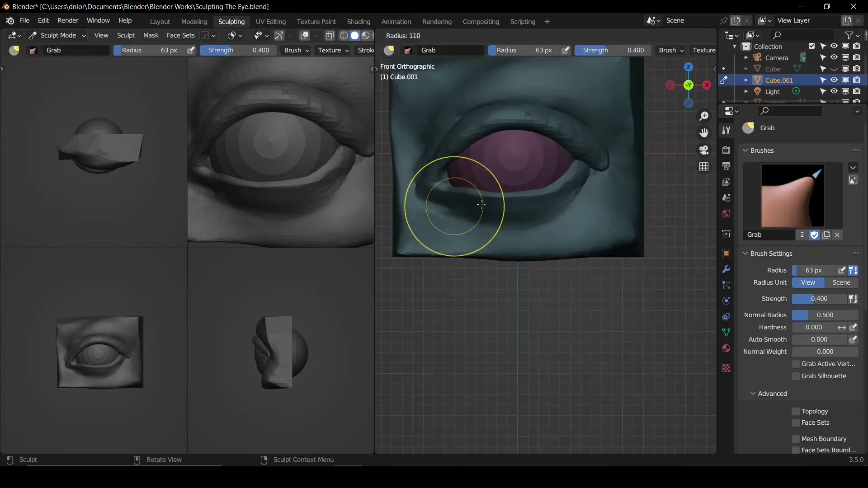
click(455, 201)
Step: Deepen the fold above the upper eyelid toward its -X end, using Crease at 39 px and 62 px
mouse_move(443, 197)
alt+mouse_down()
mouse_move(557, 171)
mouse_move(486, 182)
mouse_move(533, 153)
mouse_move(494, 145)
alt+mouse_up()
key(shift+c)
key(f)
click(454, 178)
key(f)
click(520, 151)
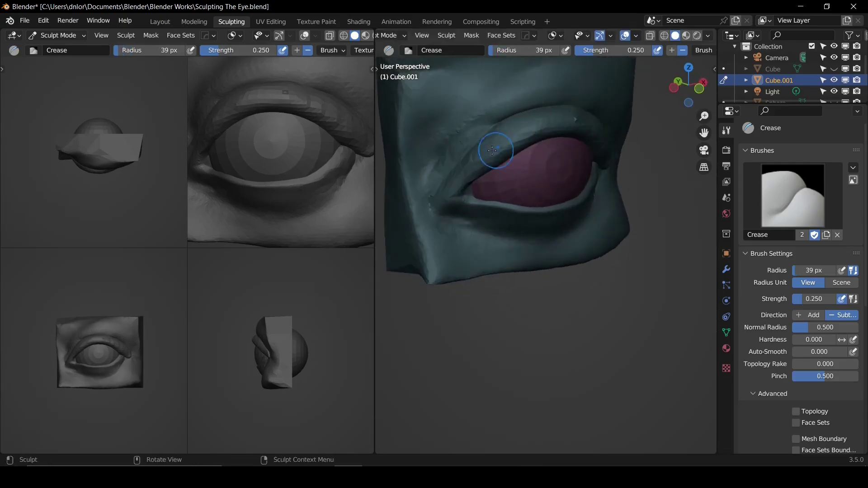
key(f)
click(497, 152)
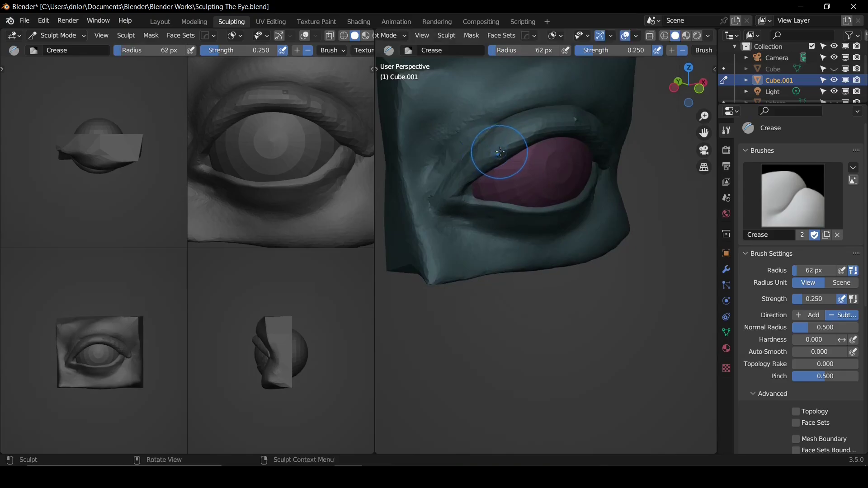
alt+drag(480, 157, 524, 146)
Step: Scrape planes into the -X end of the upper eyelid with Multi-plane Scrape at 47 px
key(shift+t)
key(f)
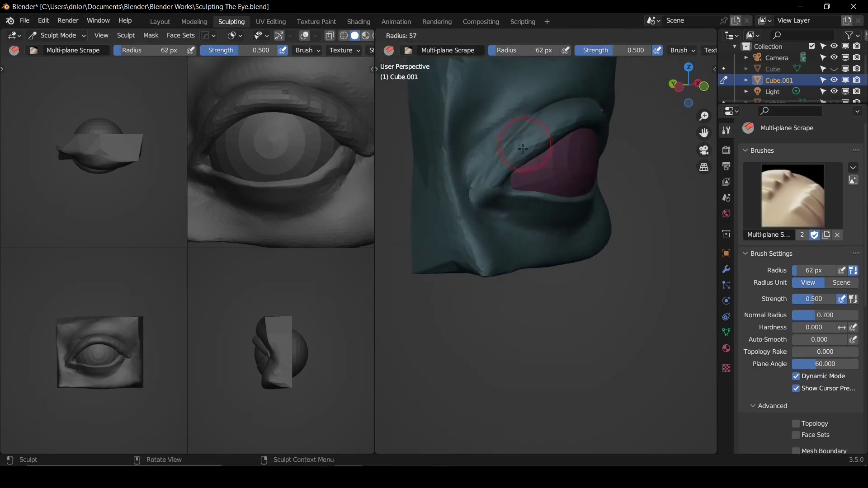
click(519, 150)
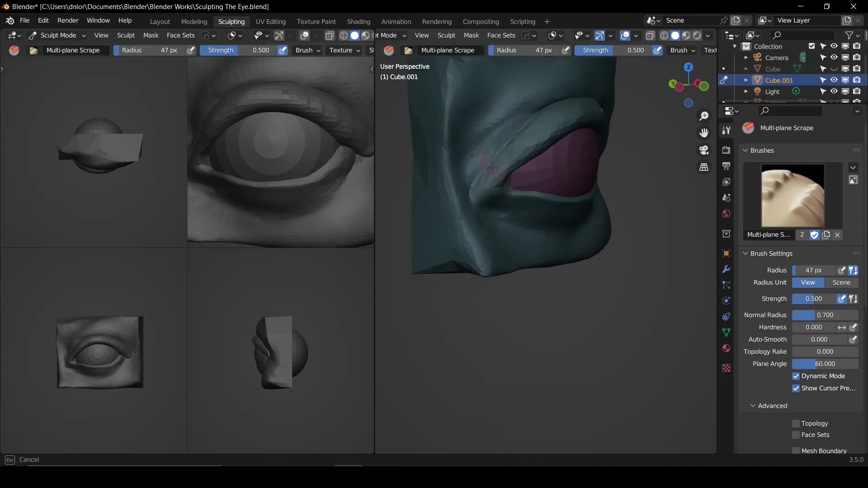
alt+drag(499, 163, 474, 177)
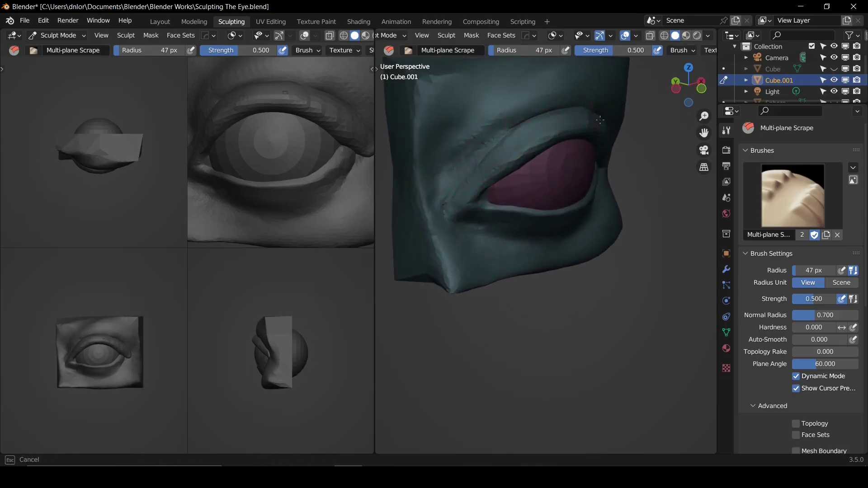
Step: Flatten the +X side of the upper eyelid and define its lower rim above the eyeball with Multi-plane Scrape
middle_drag(608, 124, 479, 134)
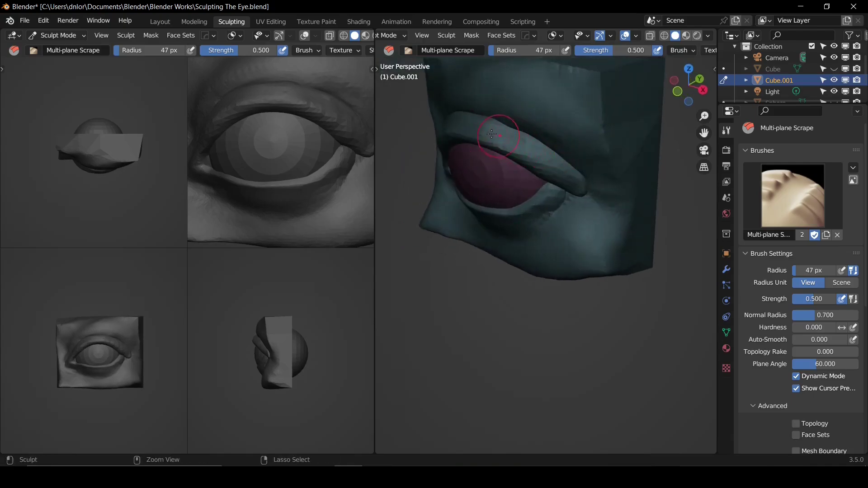
drag(507, 142, 487, 130)
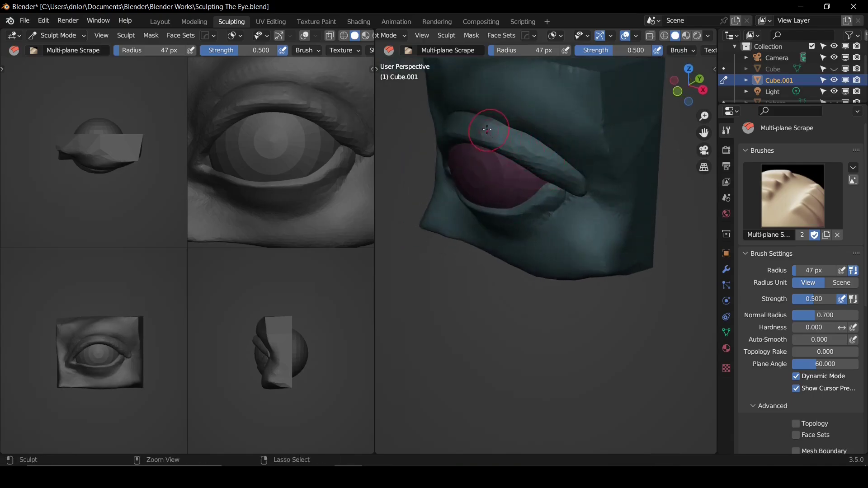
middle_drag(489, 155, 571, 124)
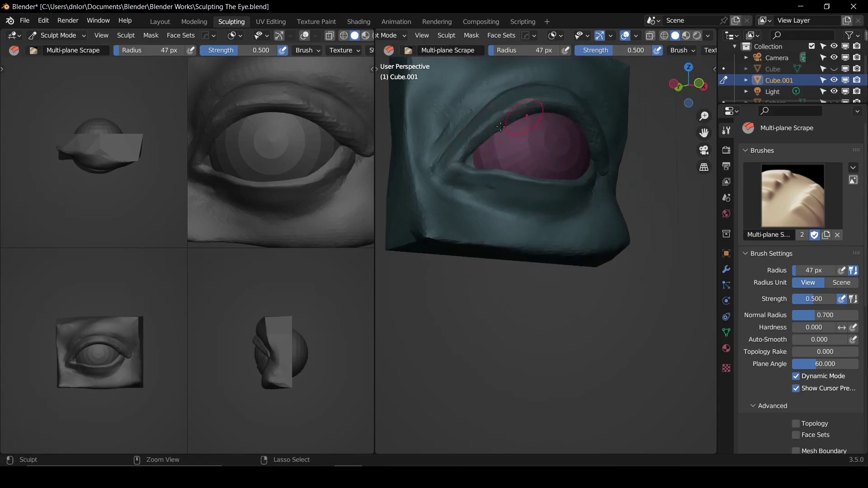
drag(514, 116, 560, 119)
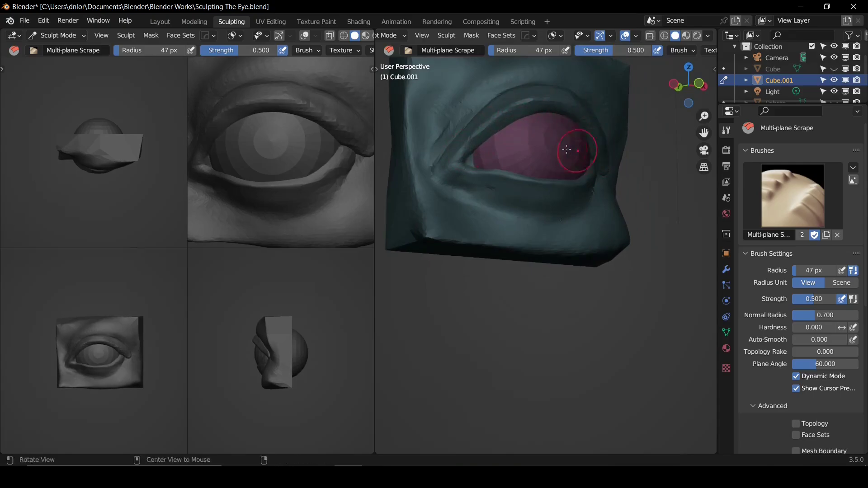
Step: Sharpen the crease along the upper eyelid's -X side with the Crease brush at 30 px
alt+drag(566, 149, 569, 148)
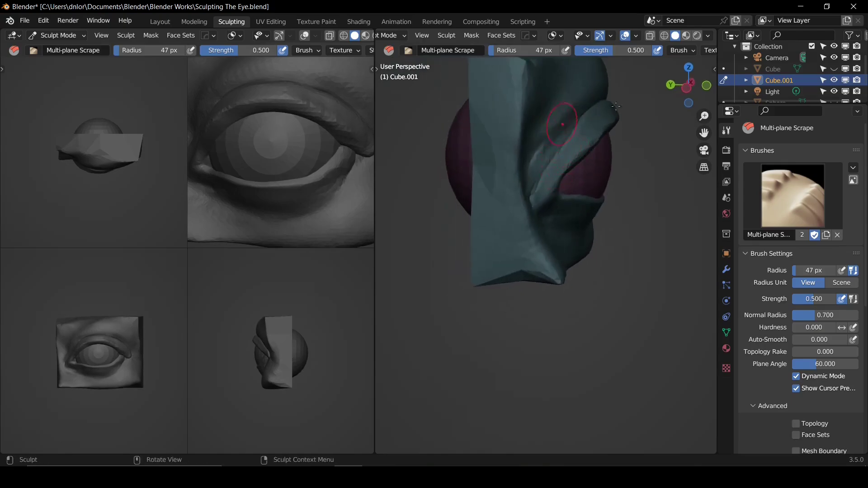
key(shift+c)
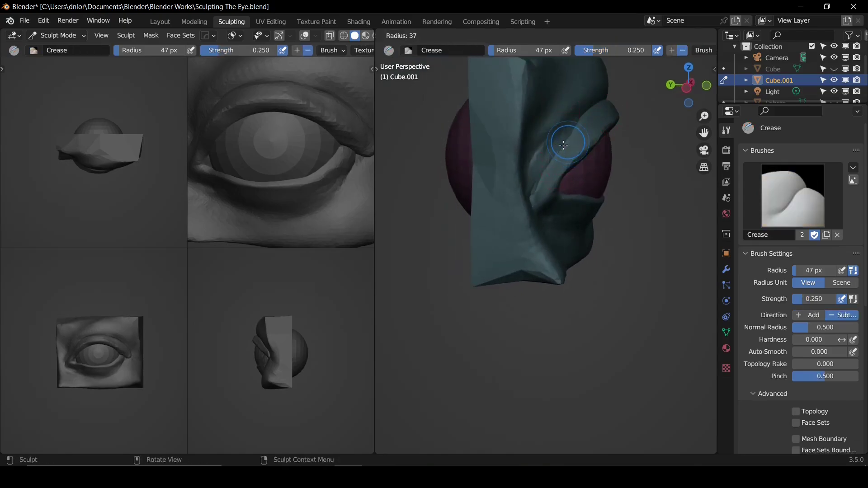
click(582, 121)
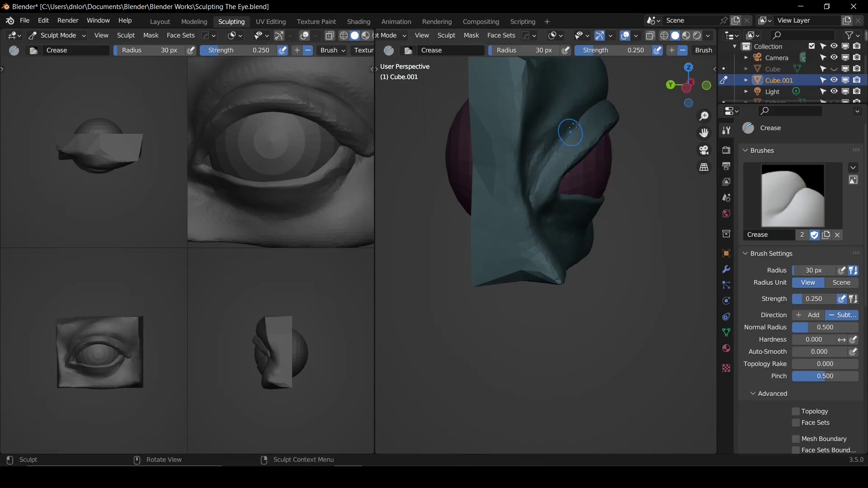
alt+drag(531, 200, 616, 130)
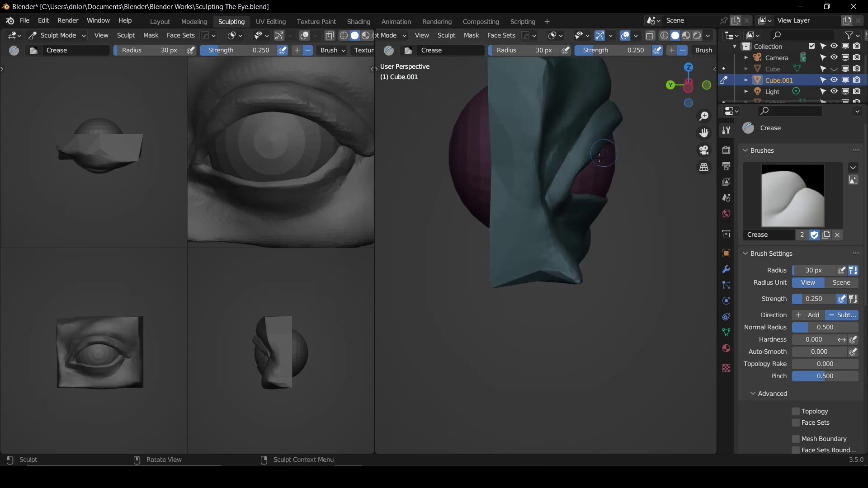
middle_drag(599, 157, 599, 159)
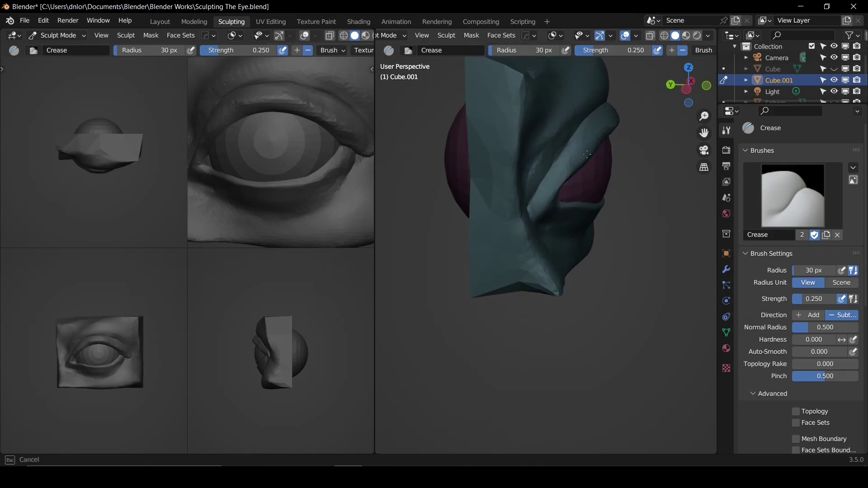
alt+drag(565, 188, 582, 185)
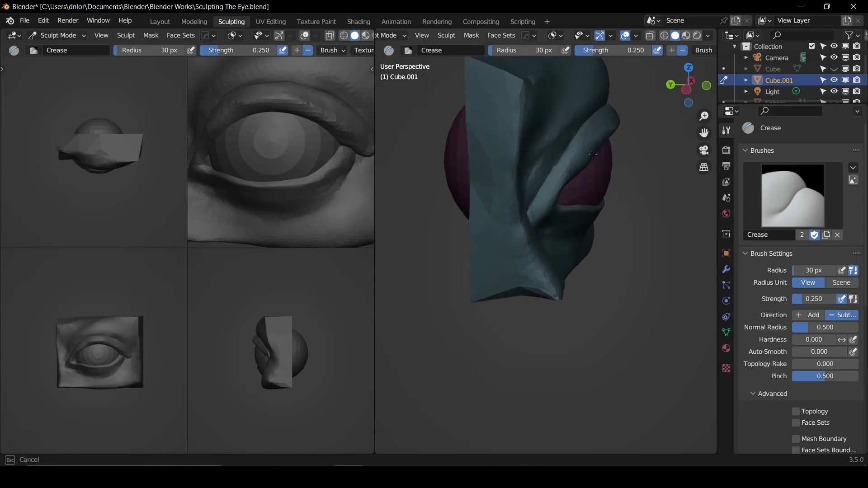
Step: Flatten the surface and rim of the upper eyelid with Multi-plane Scrape at 65 px
alt+drag(598, 151, 482, 138)
key(shift+t)
key(f)
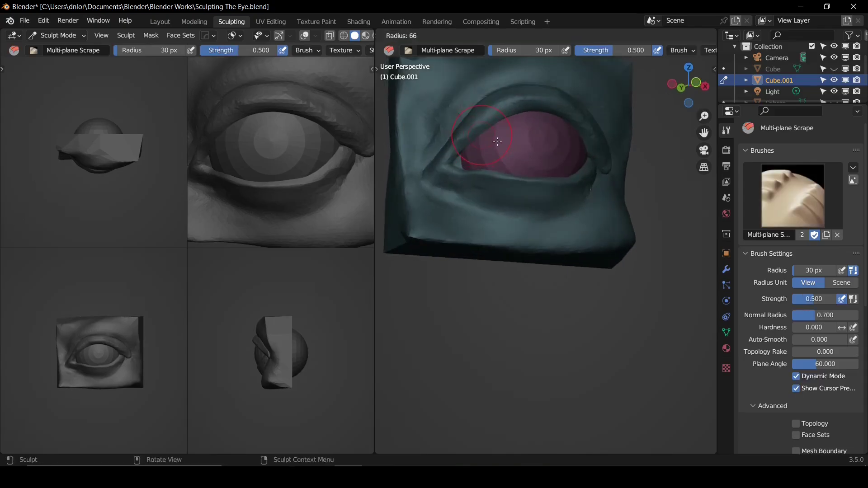
click(490, 137)
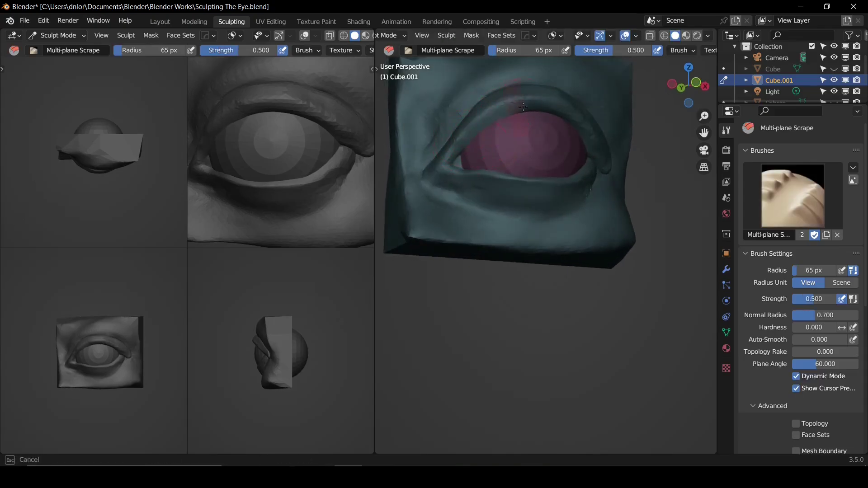
mouse_move(568, 122)
alt+mouse_down()
mouse_move(481, 124)
mouse_move(552, 131)
alt+mouse_up()
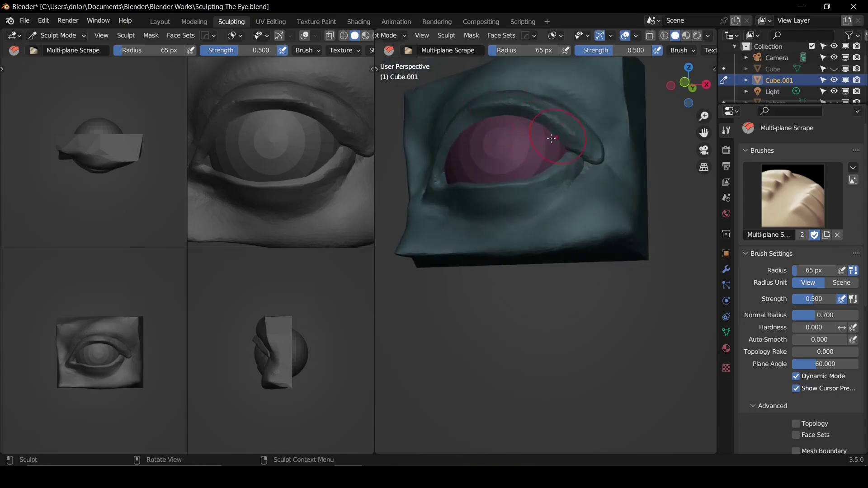
mouse_move(552, 137)
middle_down()
mouse_move(552, 108)
mouse_move(573, 139)
mouse_move(559, 109)
middle_up()
Step: Adjust the arch of the upper eyelid on its +X half with the Grab brush at 120 px
key(g)
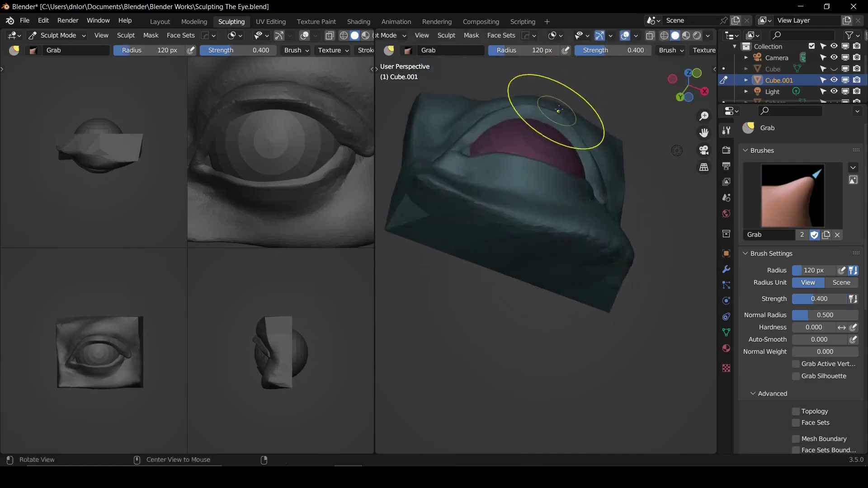
mouse_move(529, 115)
mouse_down()
mouse_move(519, 109)
mouse_move(556, 118)
mouse_up()
mouse_move(554, 176)
middle_down()
mouse_move(555, 165)
mouse_move(490, 149)
mouse_move(541, 135)
mouse_move(560, 155)
mouse_move(582, 156)
middle_up()
Step: Deepen the fold above the +X end of the upper eyelid with the Crease brush at 41 px
key(shift+c)
key(f)
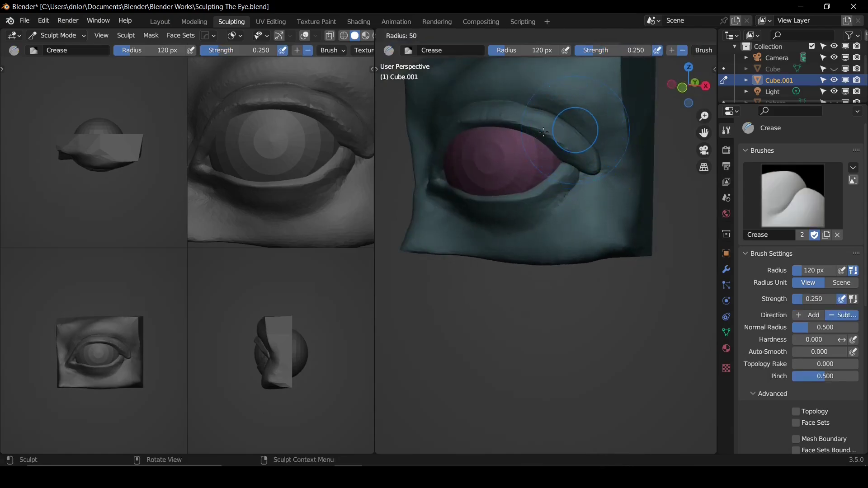
click(575, 134)
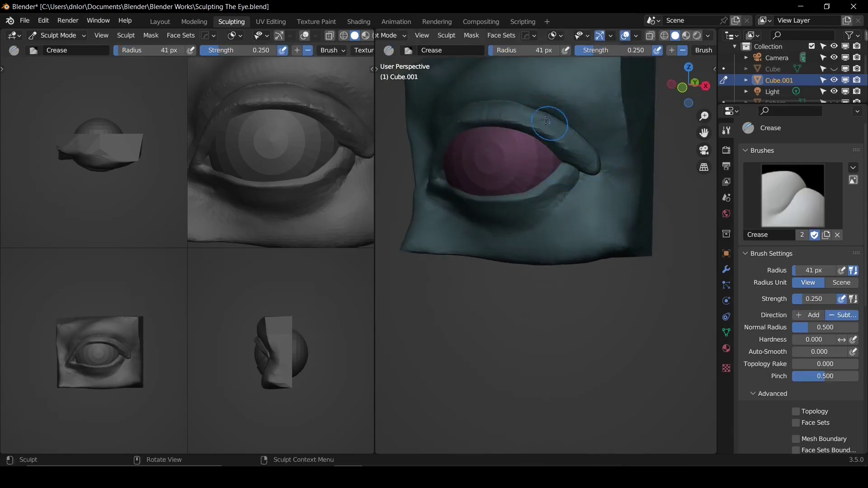
middle_drag(560, 155, 571, 150)
drag(574, 137, 593, 147)
drag(593, 147, 598, 153)
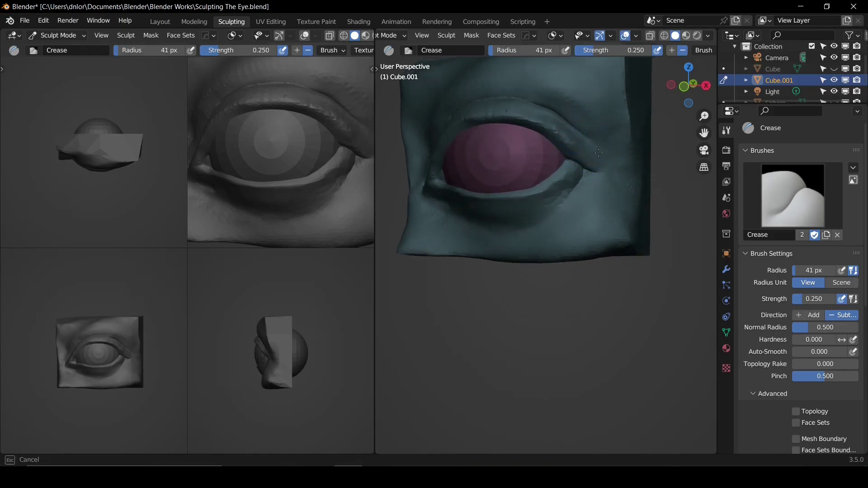
Step: Reshape the brow area above the -X end of the upper eyelid with the Grab brush at 77 px
mouse_move(568, 161)
middle_down()
mouse_move(582, 162)
mouse_move(545, 151)
mouse_move(578, 140)
mouse_move(571, 159)
mouse_move(518, 173)
mouse_move(546, 177)
middle_up()
key(g)
key(f)
click(596, 143)
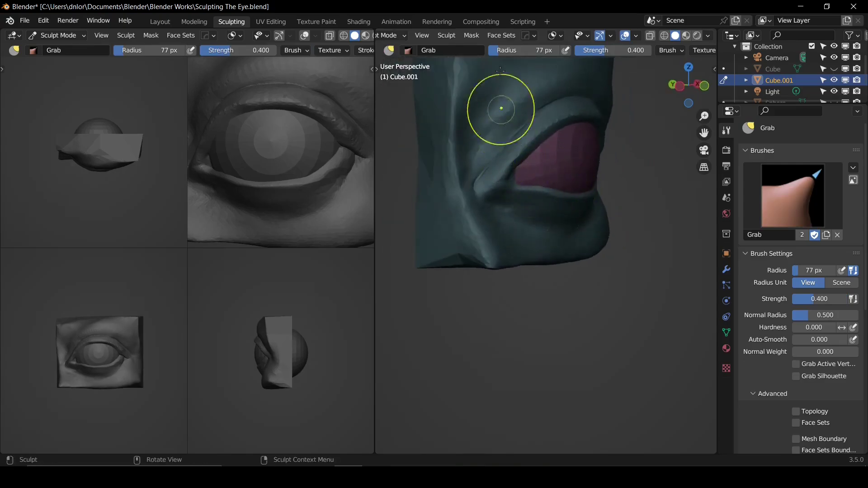
middle_drag(499, 128, 476, 172)
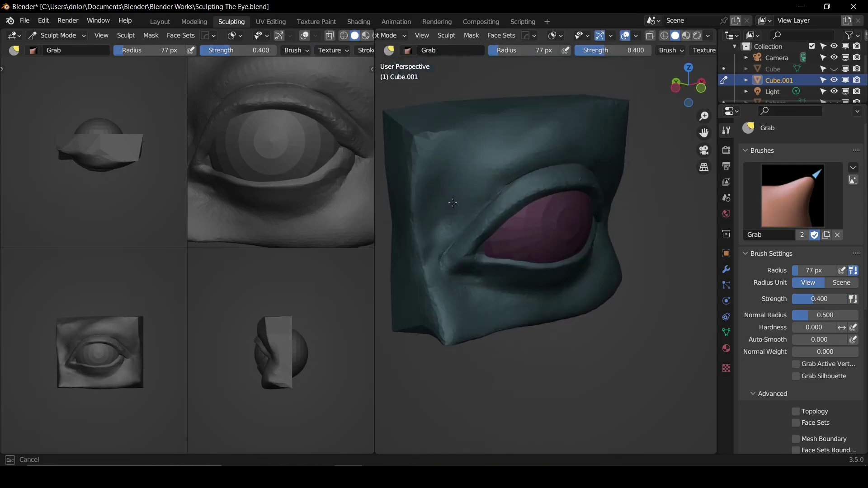
middle_drag(400, 242, 409, 205)
shift+middle_drag(226, 247, 287, 202)
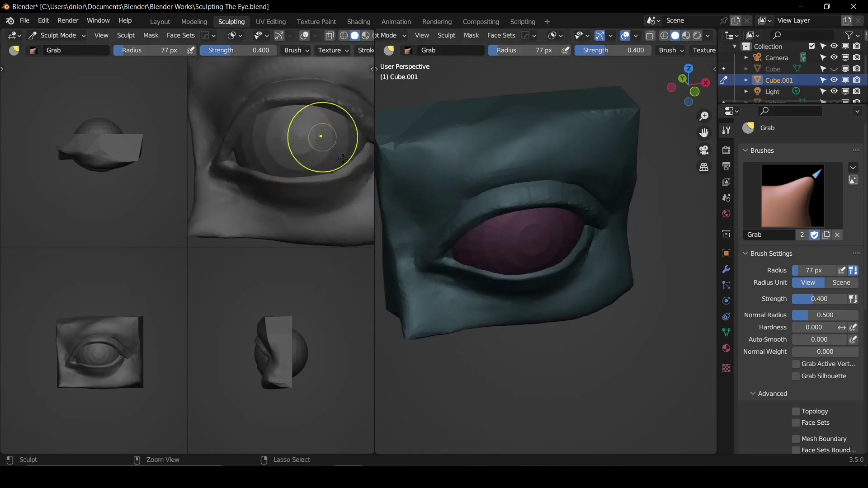
ctrl+middle_drag(315, 160, 317, 217)
Step: Build up the brow area above the upper eyelid with the Clay brush at 98 px and strength 0.500
middle_drag(447, 199, 466, 145)
key(c)
key(f)
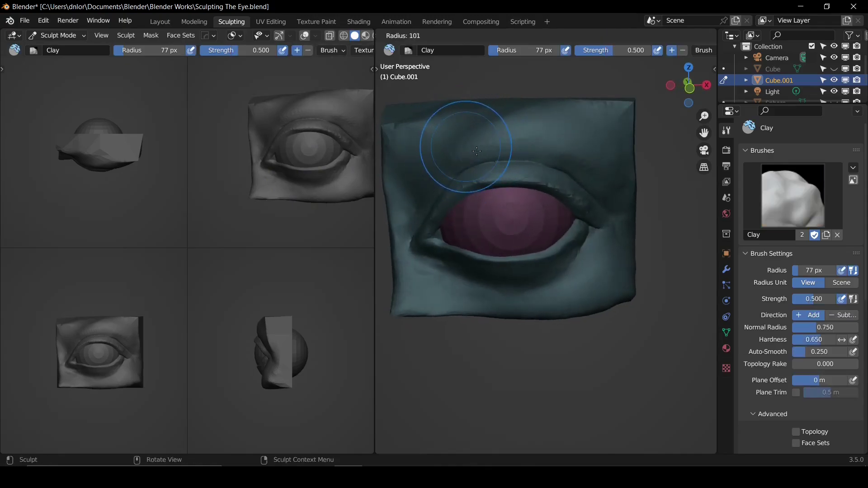
click(472, 150)
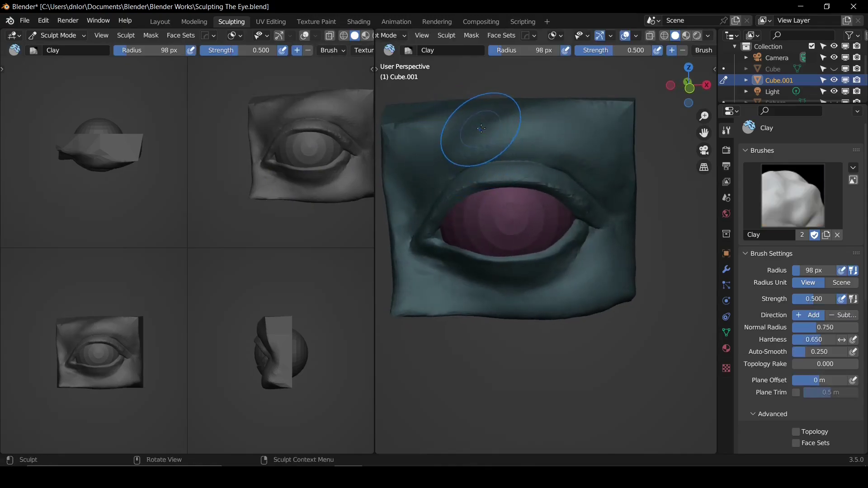
Step: Fill out the brow area toward its +X side with the Clay brush at 92 px and strength 0.300
key(f)
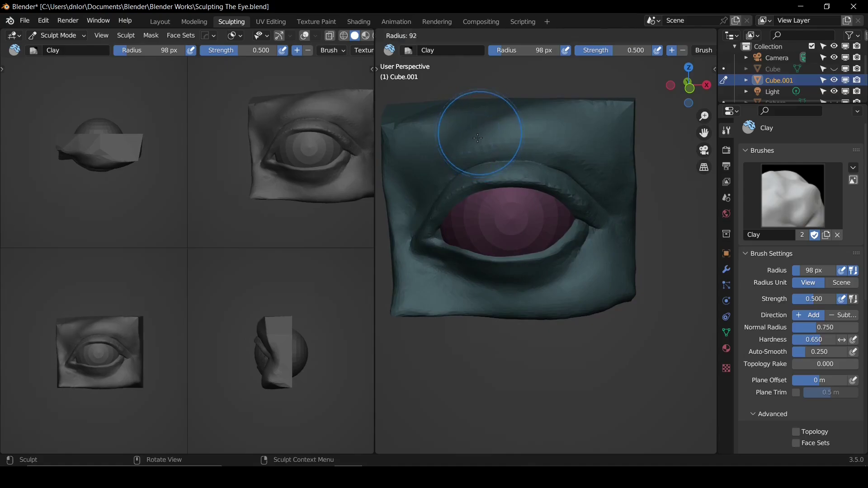
click(477, 138)
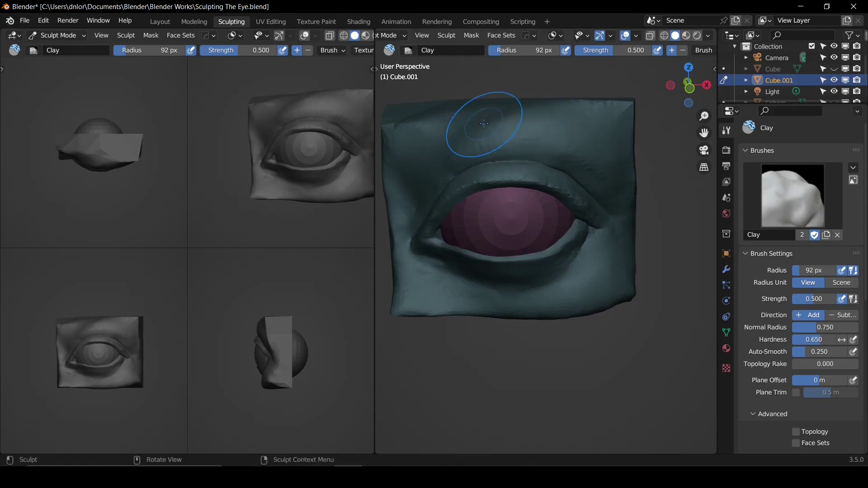
key(shift+f)
click(487, 121)
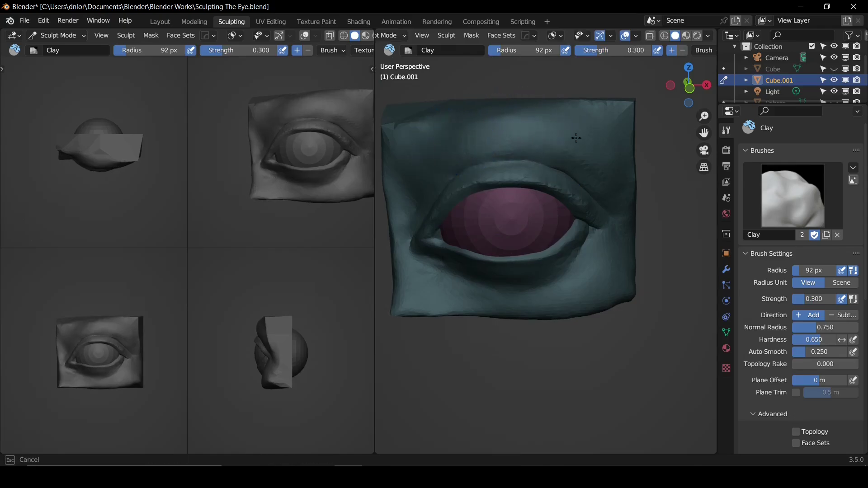
middle_drag(600, 165, 488, 120)
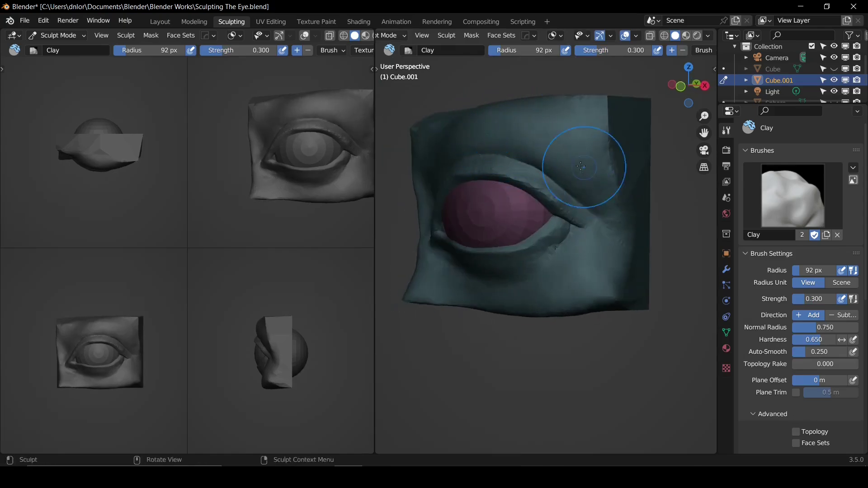
middle_drag(581, 166, 613, 188)
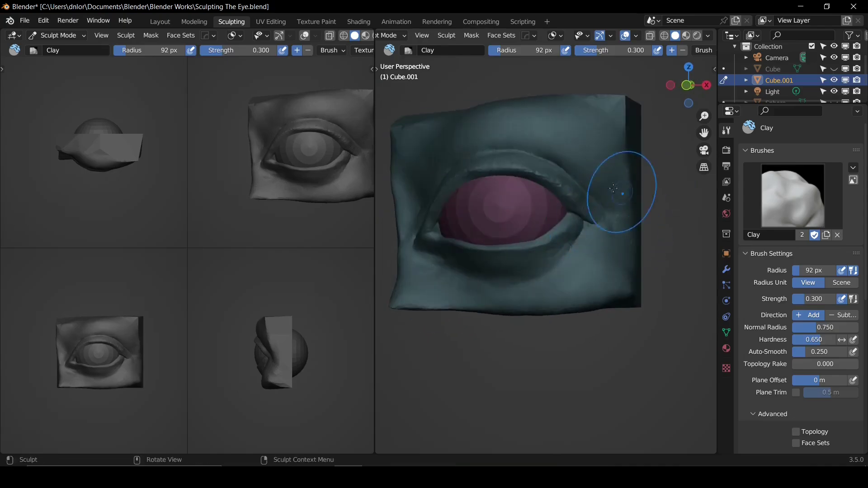
Step: Refine the socket block with Grab at 99 px and sharpen the fold along the upper eyelid's -X side with Crease at 30 px
mouse_move(623, 255)
middle_down()
mouse_move(620, 240)
mouse_move(542, 203)
mouse_move(519, 217)
middle_up()
key(g)
key(shift+c)
key(f)
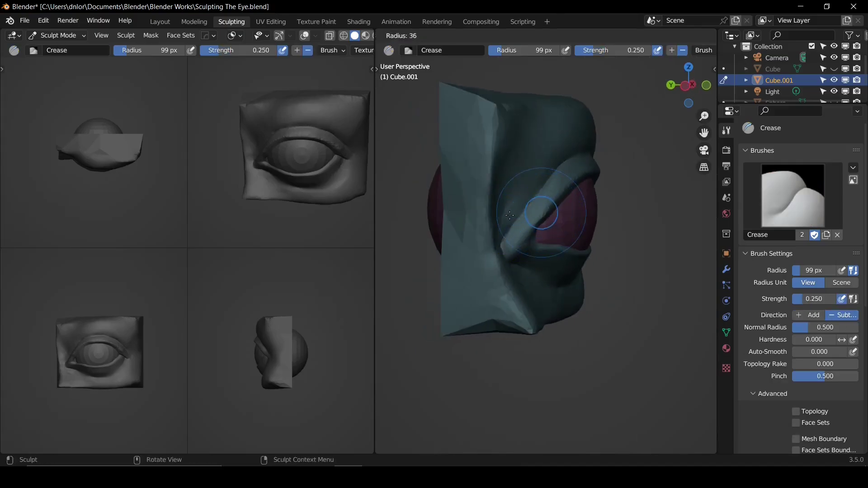
click(509, 220)
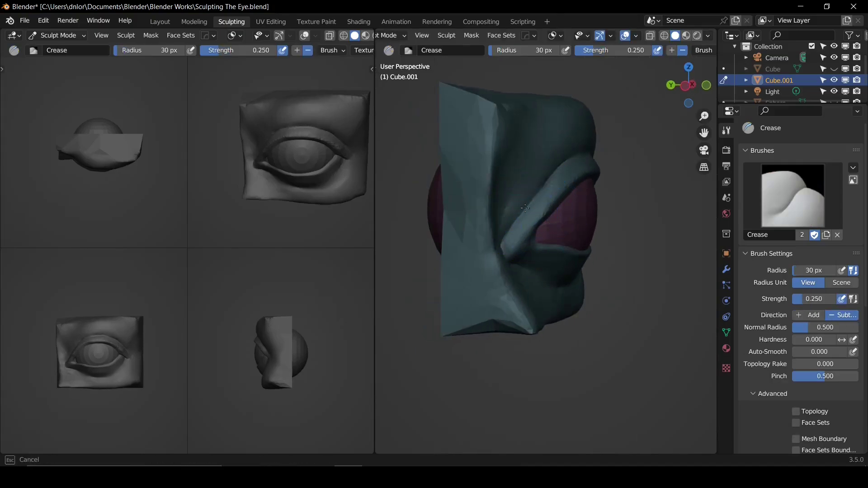
mouse_move(508, 232)
middle_down()
mouse_move(455, 215)
mouse_move(567, 246)
mouse_move(456, 235)
mouse_move(578, 204)
mouse_move(542, 185)
mouse_move(511, 151)
middle_up()
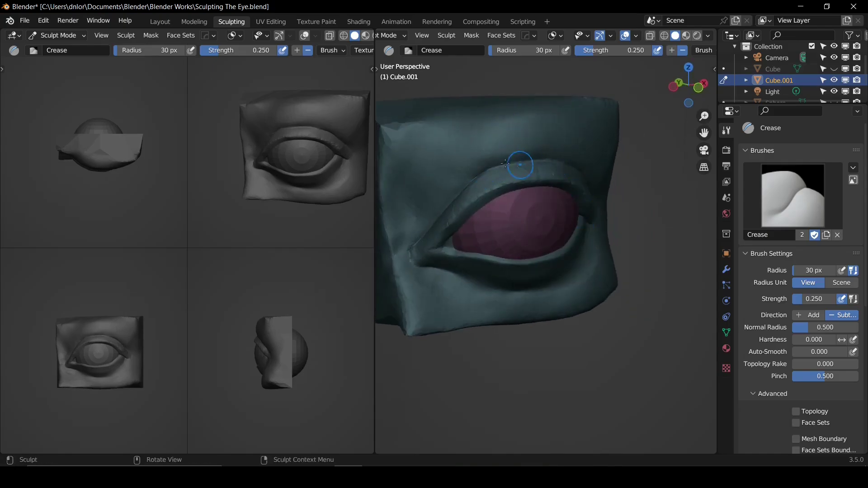
Step: Crease the fold above the upper eyelid toward its +X and -X ends at 30 px
middle_drag(573, 178, 548, 171)
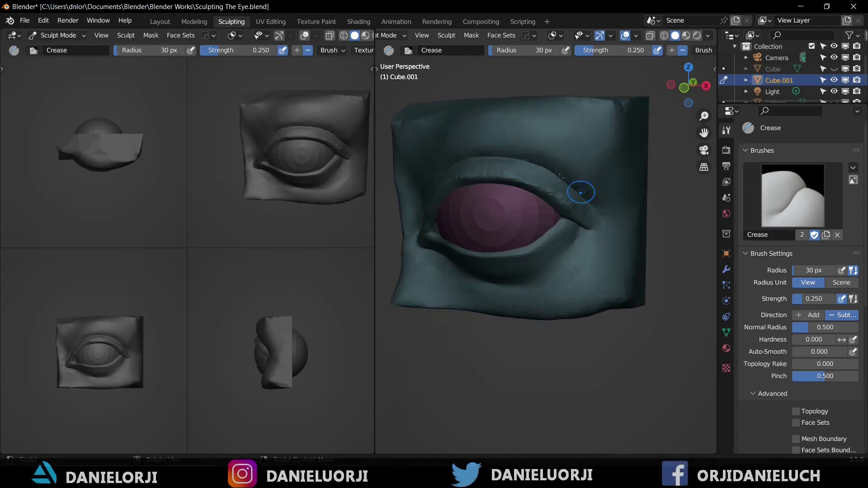
mouse_move(598, 214)
middle_down()
mouse_move(527, 171)
mouse_move(542, 190)
middle_up()
mouse_move(526, 219)
middle_down()
mouse_move(519, 228)
mouse_move(532, 212)
mouse_move(493, 212)
middle_up()
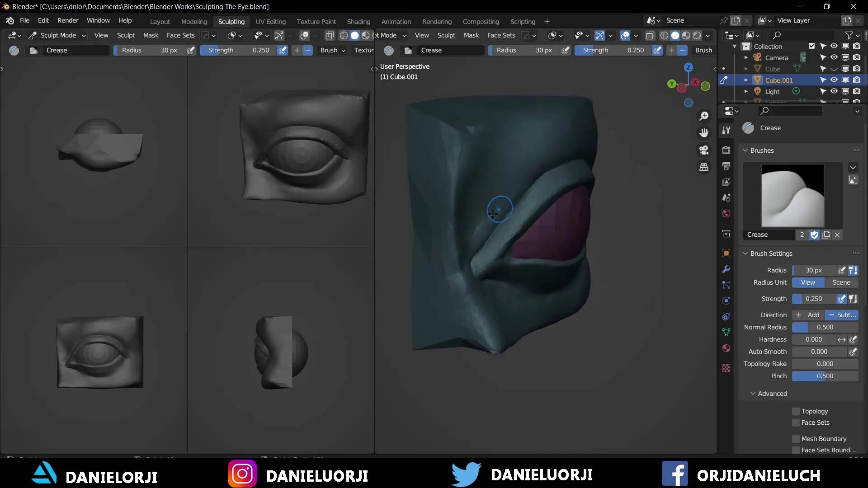
drag(473, 235, 470, 223)
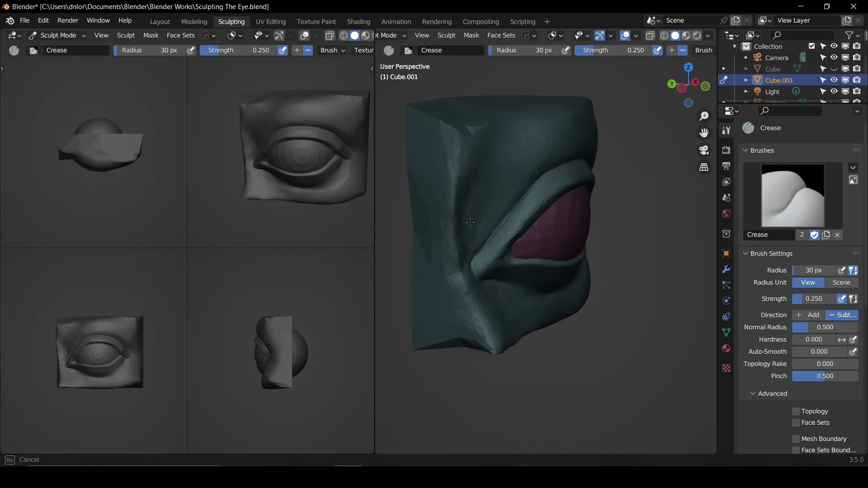
Step: Define the -X eye corner and the skin just below it with the Crease brush at 30 px
key(KP_1)
scroll(498, 196, down, 1)
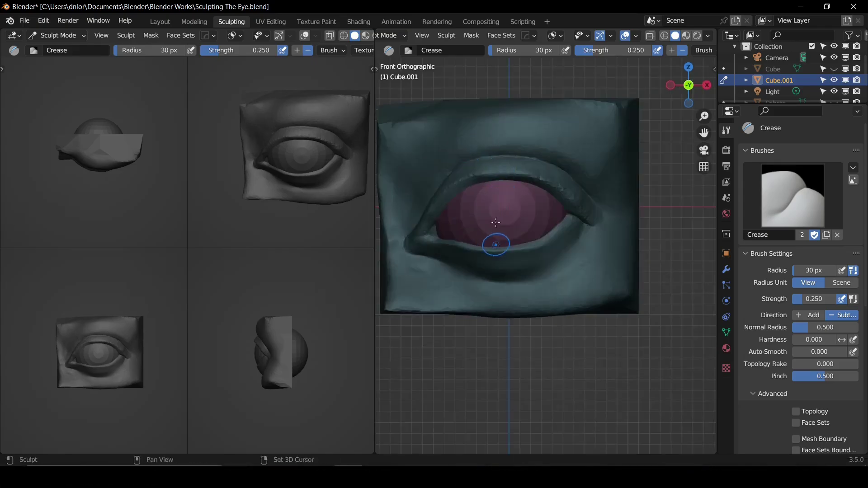
scroll(495, 222, up, 1)
mouse_move(495, 222)
middle_down()
mouse_move(450, 288)
mouse_move(474, 271)
mouse_move(502, 276)
middle_up()
drag(495, 298, 583, 293)
mouse_move(583, 293)
middle_down()
mouse_move(542, 271)
mouse_move(476, 203)
mouse_move(479, 244)
mouse_move(493, 239)
mouse_move(477, 242)
middle_up()
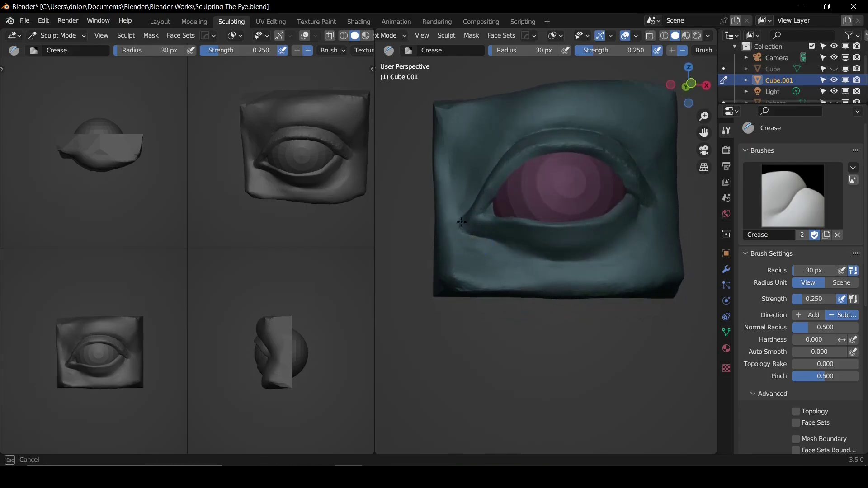
middle_drag(468, 210, 484, 242)
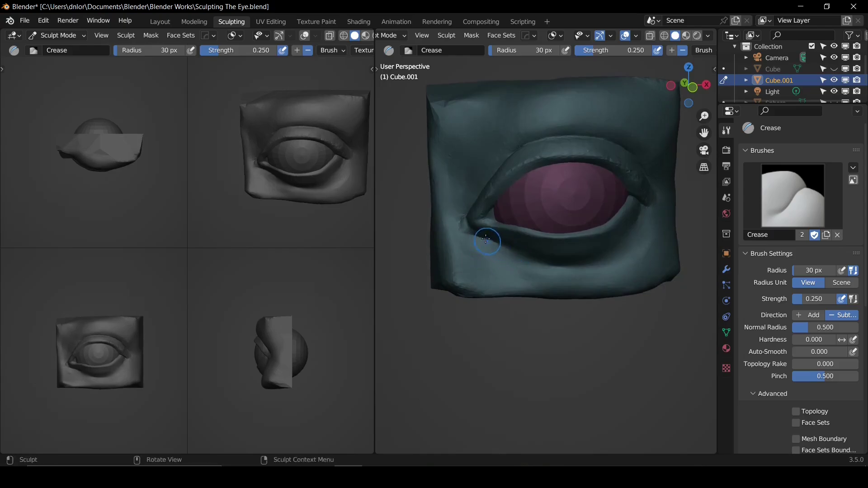
middle_drag(543, 272, 543, 250)
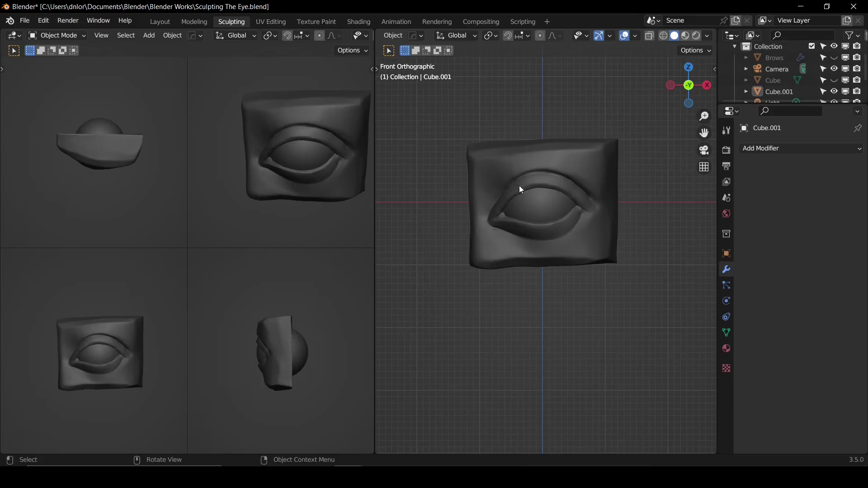
Step: Examine the smooth-shaded eye sculpt from the front, both sides, above and below to check the eyelid shapes
middle_drag(520, 189, 551, 191)
key(KP_1)
ctrl+middle_drag(560, 189, 533, 179)
alt+middle_drag(597, 149, 462, 235)
scroll(592, 161, up, 4)
key(KP_1)
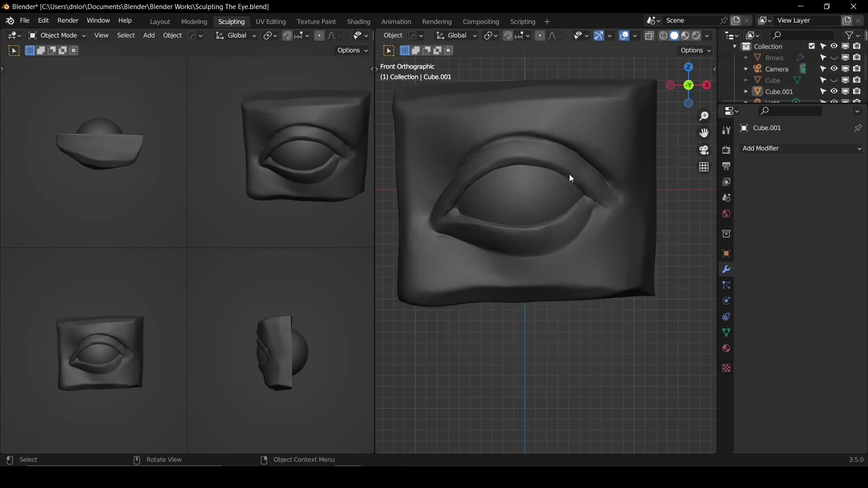
middle_drag(622, 194, 603, 135)
middle_drag(534, 136, 514, 140)
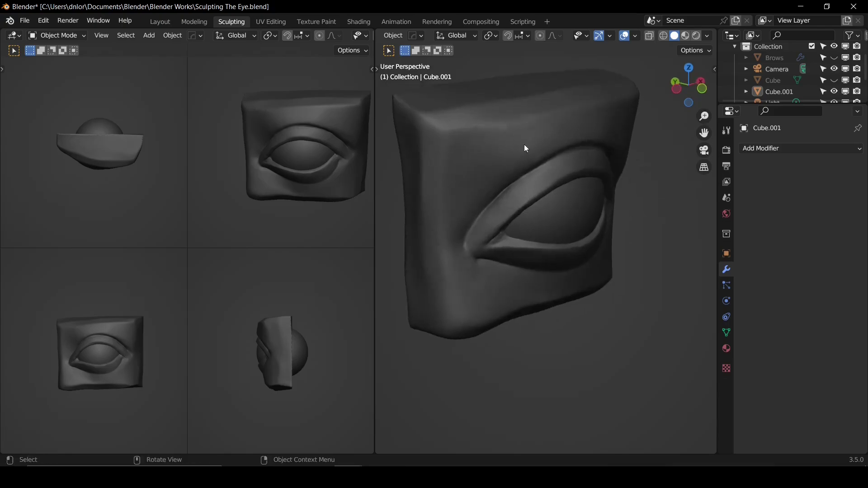
middle_drag(636, 126, 479, 191)
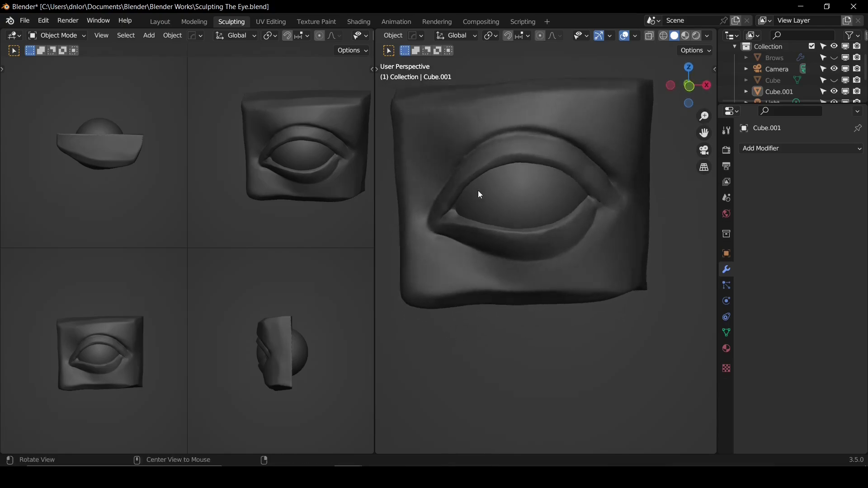
middle_drag(538, 113, 590, 141)
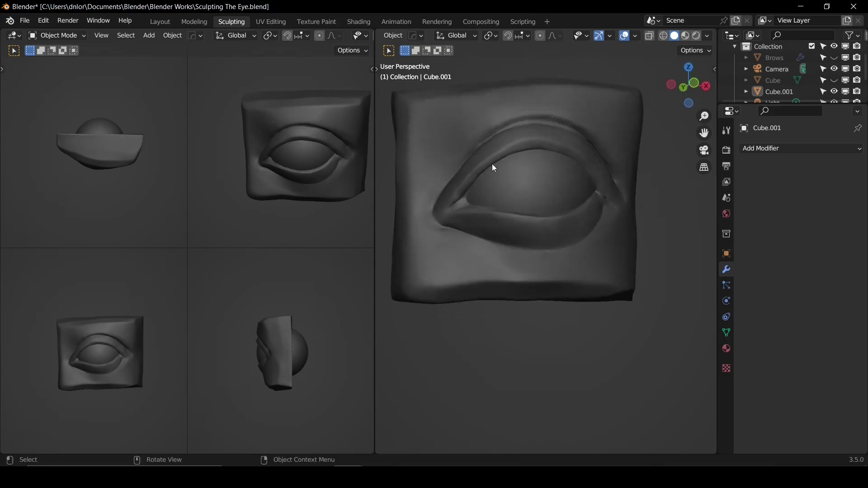
middle_drag(494, 168, 463, 146)
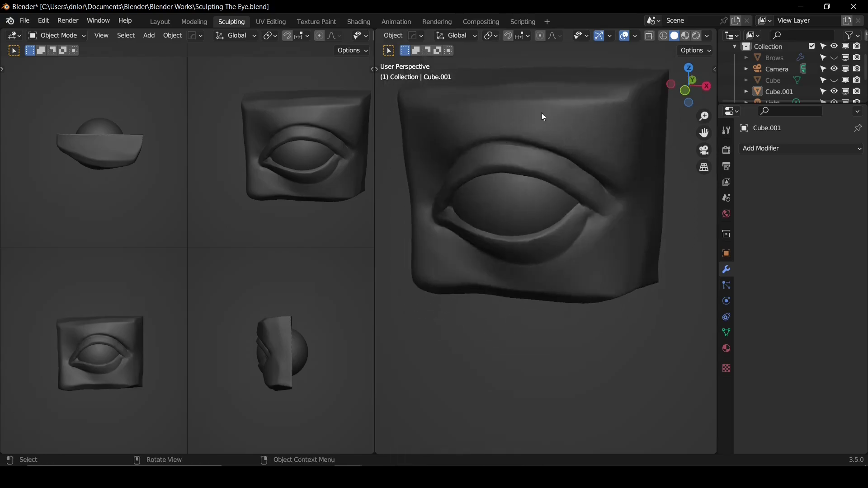
middle_drag(545, 174, 576, 207)
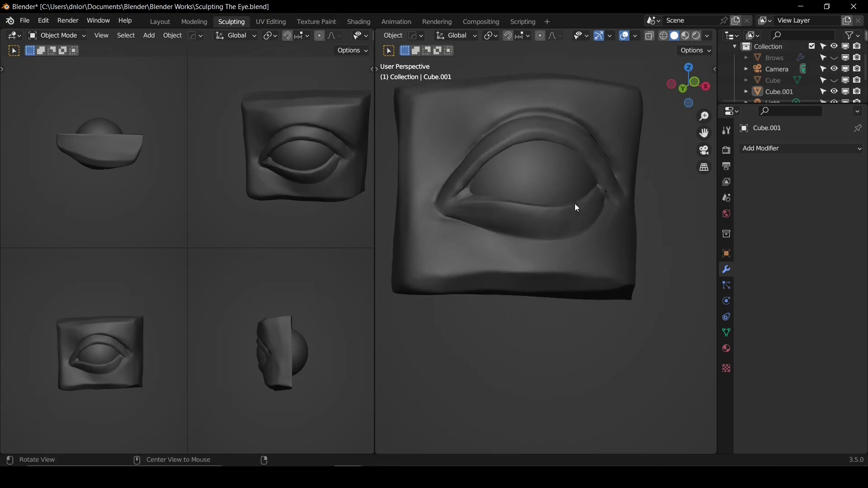
middle_drag(464, 202, 491, 191)
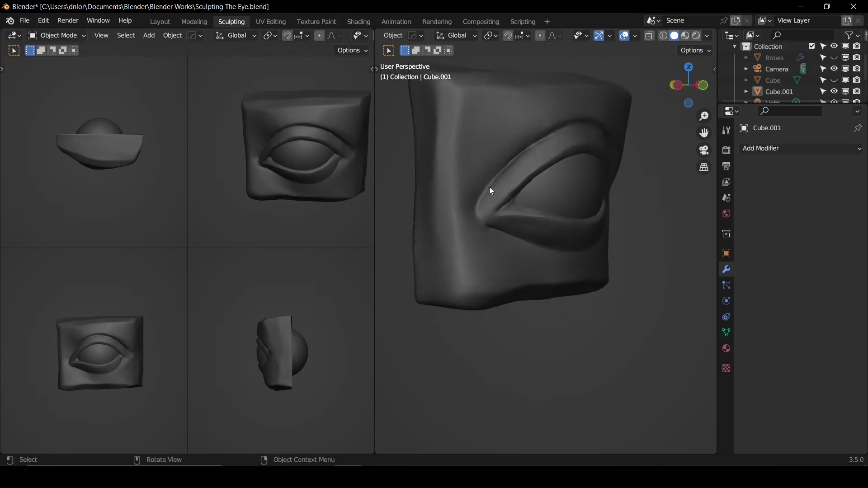
middle_drag(480, 134, 589, 175)
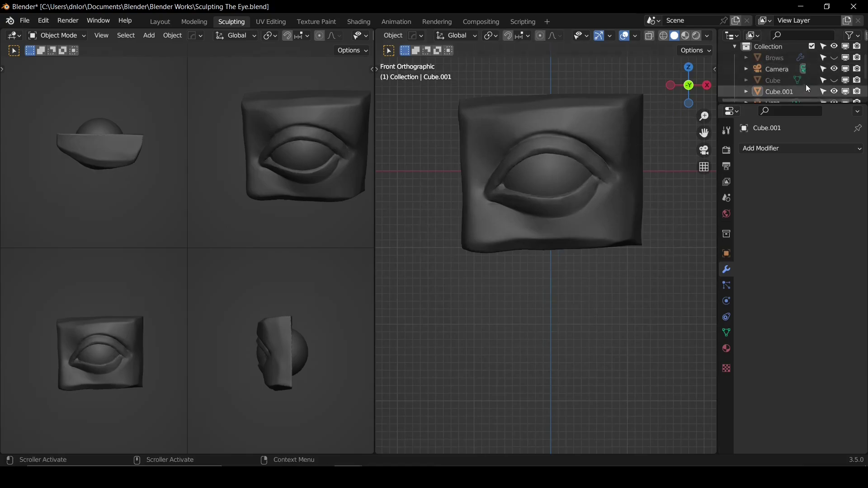
Step: Show the Brows guide object to compare its outline with the sculpted eyelids, and hide it again
click(835, 58)
middle_drag(576, 186, 564, 224)
click(549, 151)
key(alt+a)
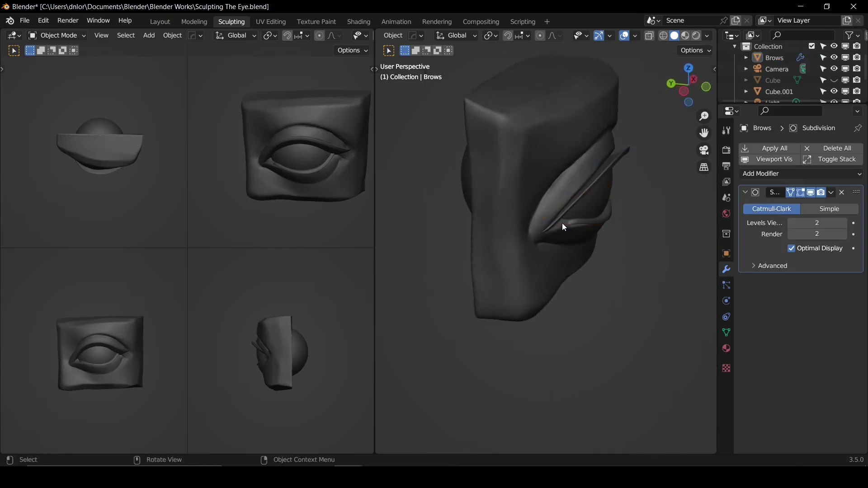
key(KP_1)
click(599, 170)
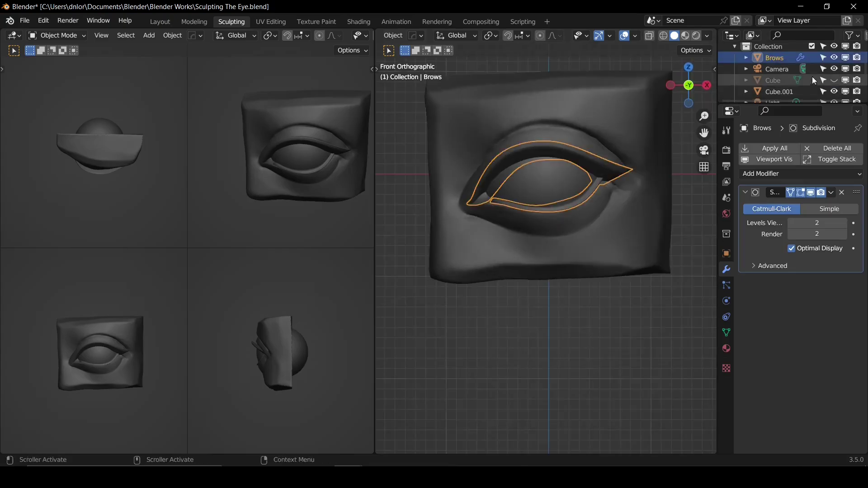
click(833, 58)
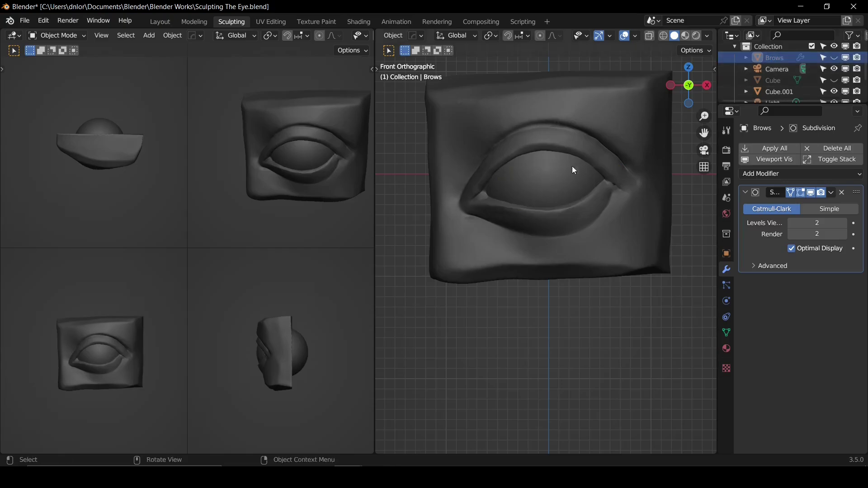
Step: Select the socket block Cube.001 and check the eyelid shapes from the front and the side
scroll(577, 139, down, 2)
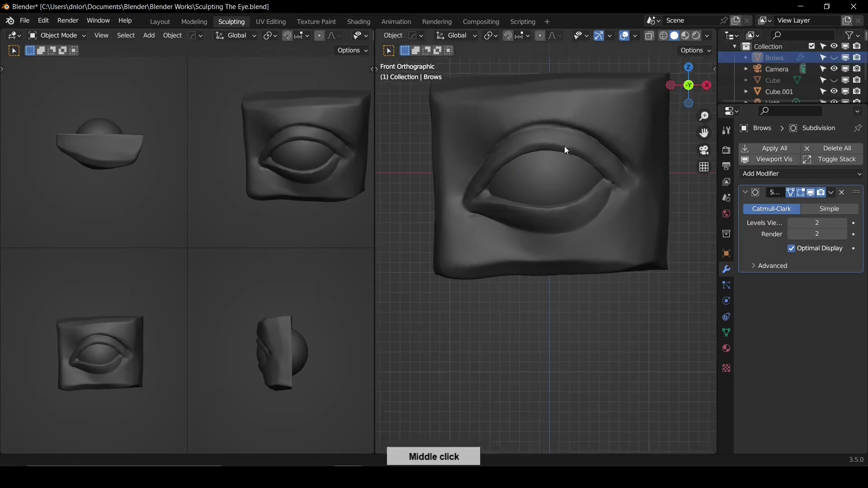
click(580, 143)
middle_drag(501, 188, 582, 181)
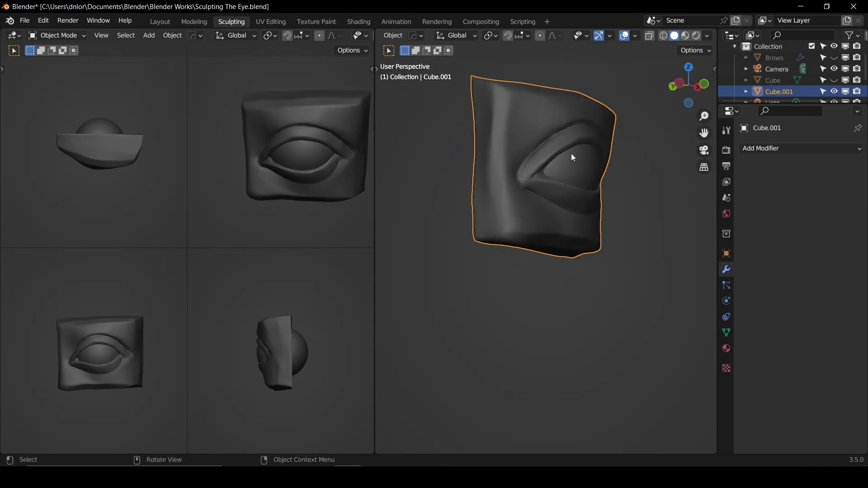
key(KP_1)
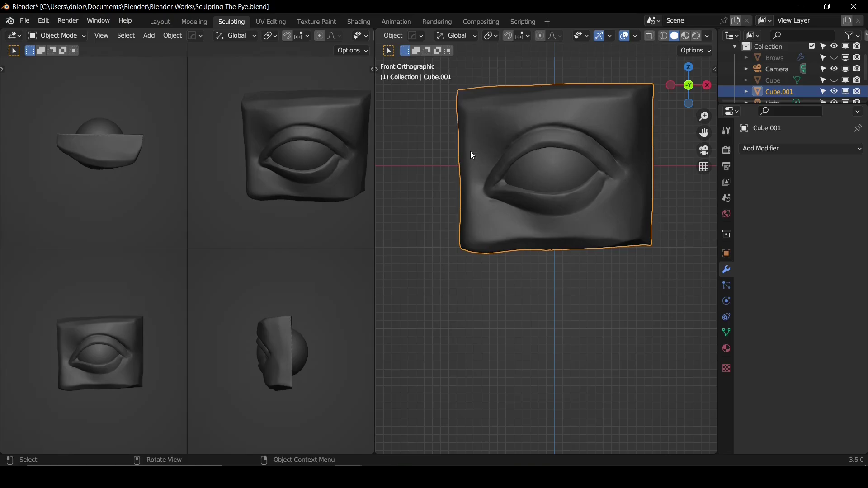
mouse_move(470, 170)
middle_down()
mouse_move(616, 175)
mouse_move(565, 172)
mouse_move(546, 184)
mouse_move(549, 166)
middle_up()
key(KP_1)
shift+middle_drag(614, 150, 601, 163)
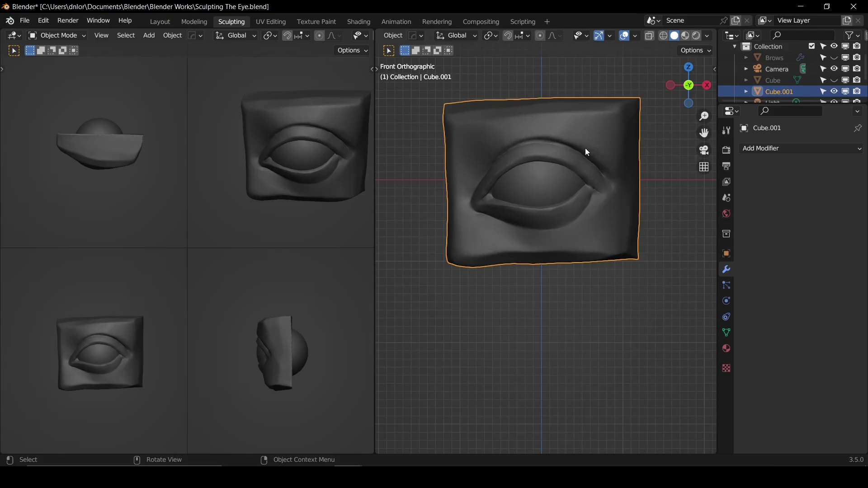
shift+middle_drag(587, 152, 606, 155)
Step: Switch the socket block to Sculpt Mode and activate the Box Trim tool
key(t)
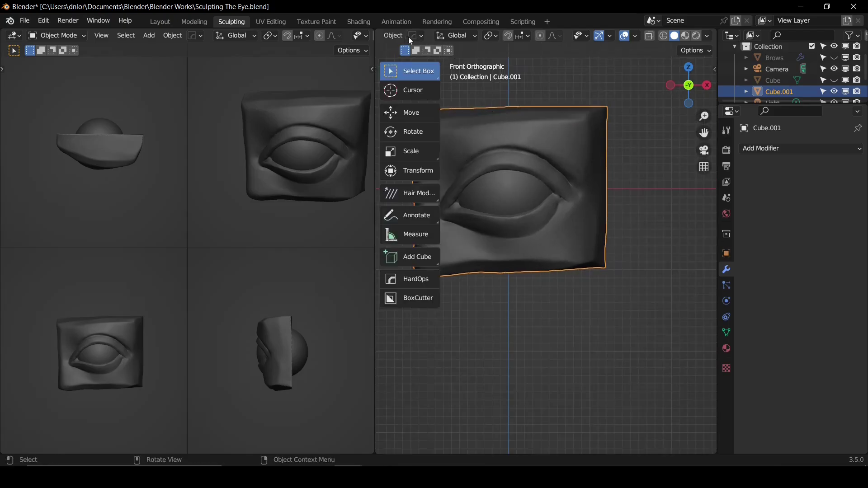
middle_drag(410, 41, 481, 24)
click(435, 35)
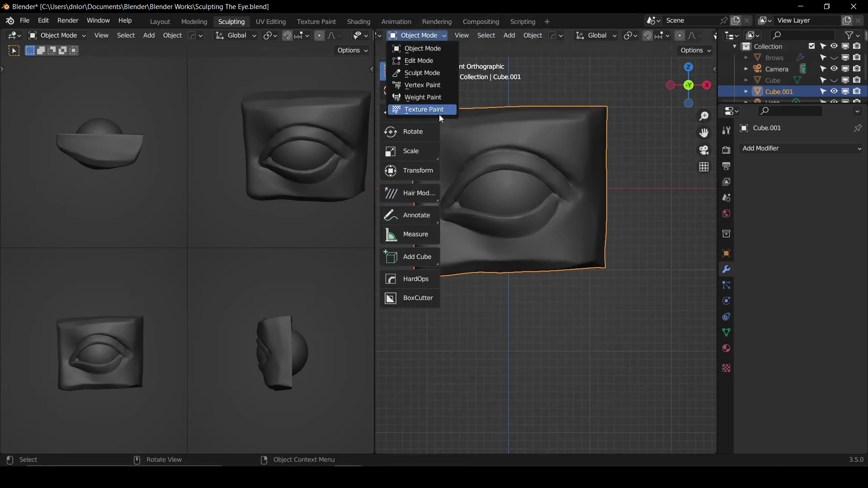
click(434, 73)
middle_drag(435, 195, 411, 80)
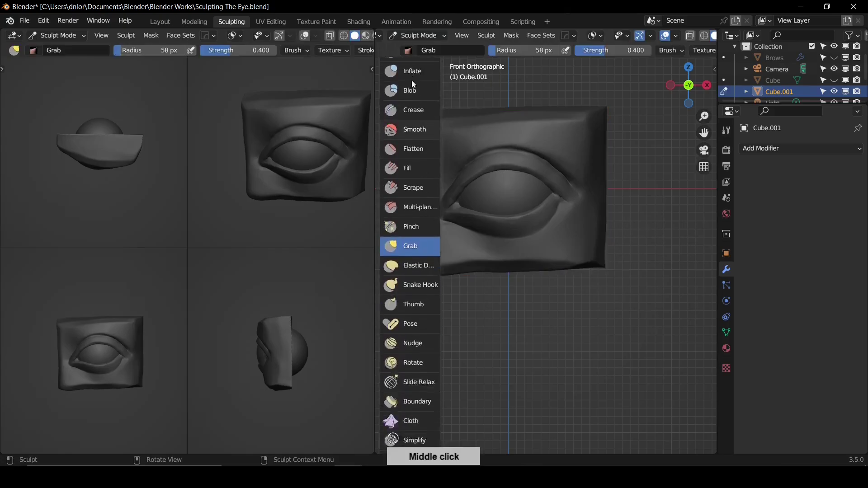
middle_drag(422, 293, 411, 82)
middle_drag(409, 324, 404, 235)
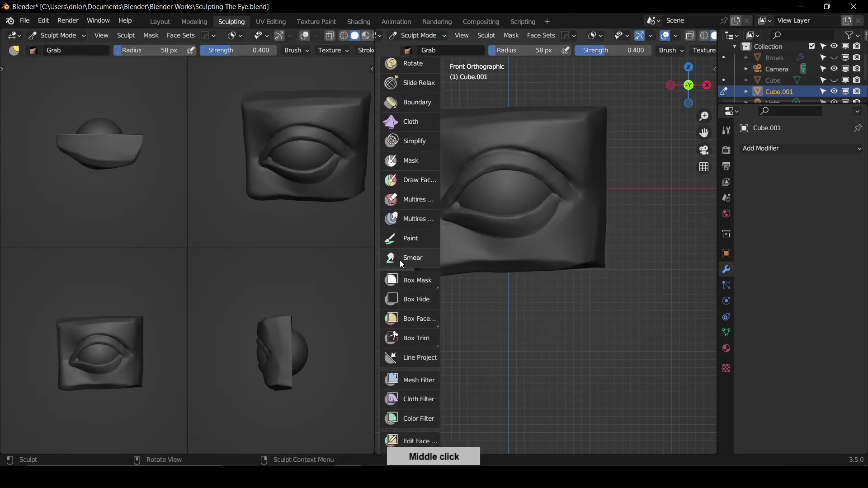
middle_drag(403, 334, 407, 277)
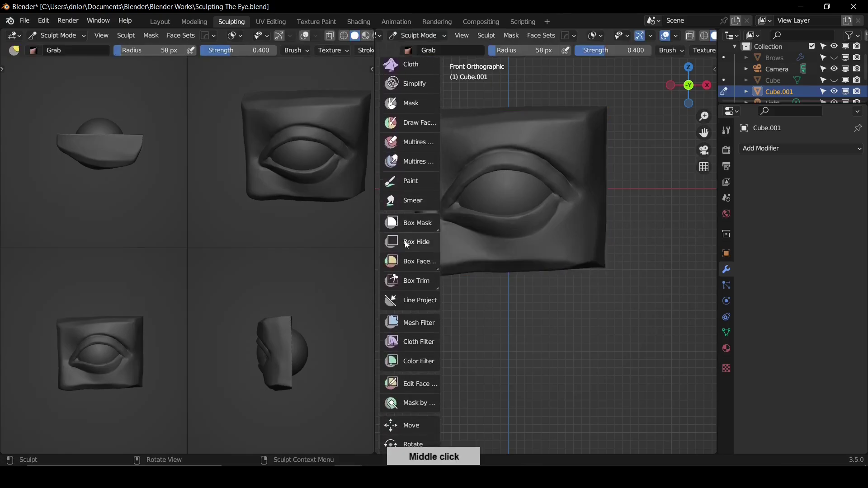
click(408, 280)
Step: Cut off the socket block's uneven outer edges on all four sides with Box Trim in Difference mode
middle_drag(625, 199, 607, 121)
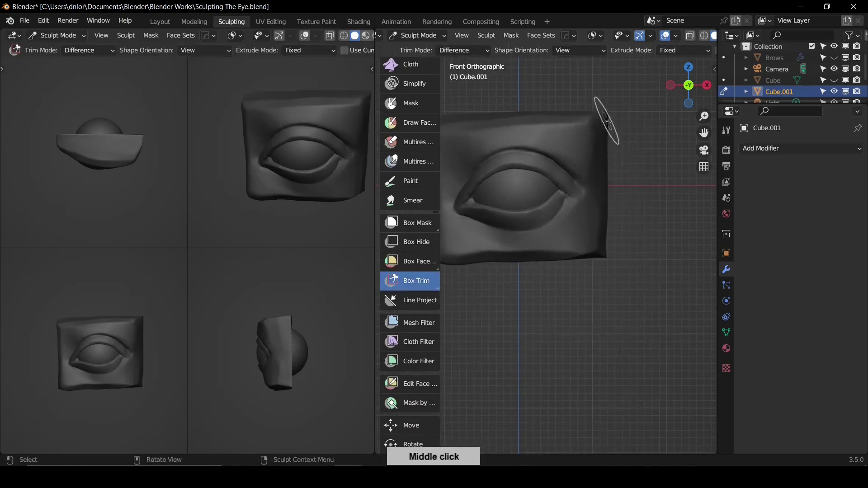
drag(587, 102, 643, 241)
mouse_move(643, 241)
middle_down()
mouse_move(556, 195)
mouse_move(505, 214)
mouse_move(668, 227)
mouse_move(639, 199)
mouse_move(709, 205)
middle_up()
shift+middle_drag(583, 258, 592, 219)
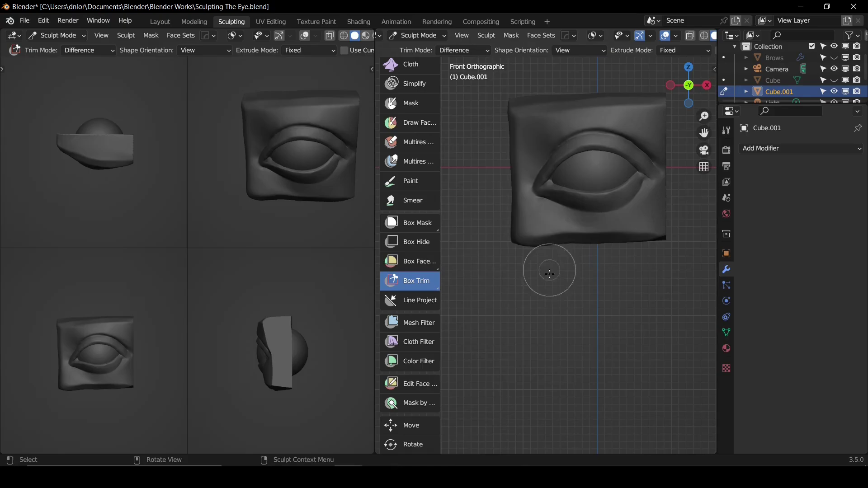
middle_drag(572, 219, 482, 174)
middle_drag(574, 201, 635, 261)
key(KP_1)
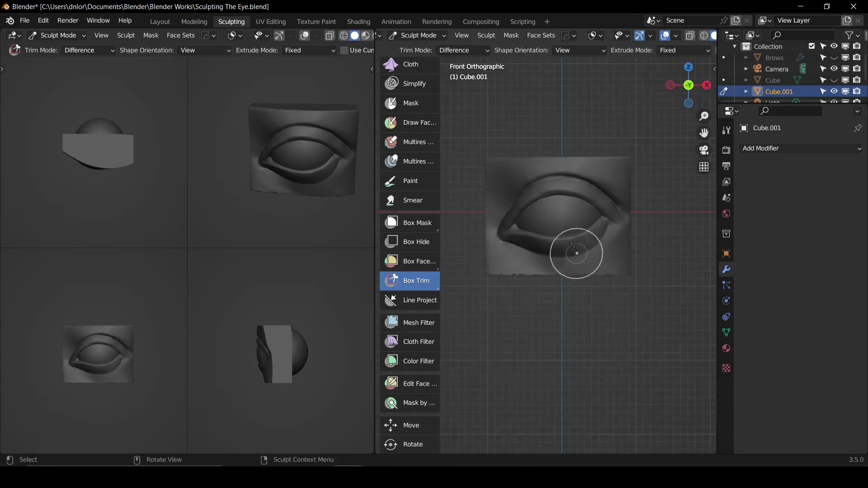
Step: Enable Outline in the viewport shading options, and switch Cavity on and off again to compare the look
middle_drag(718, 38, 678, 38)
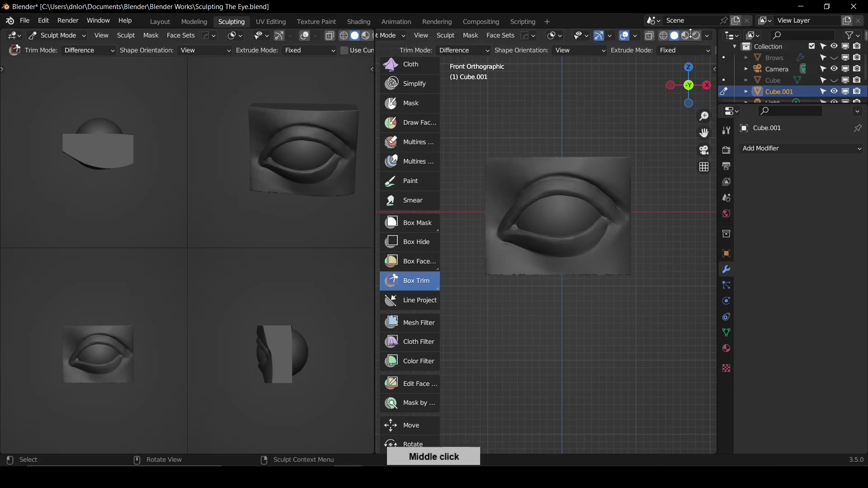
click(708, 36)
click(642, 297)
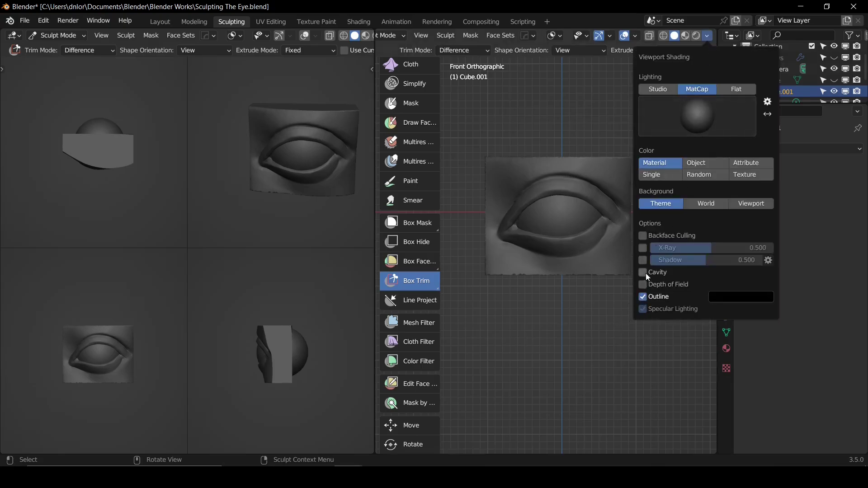
click(644, 272)
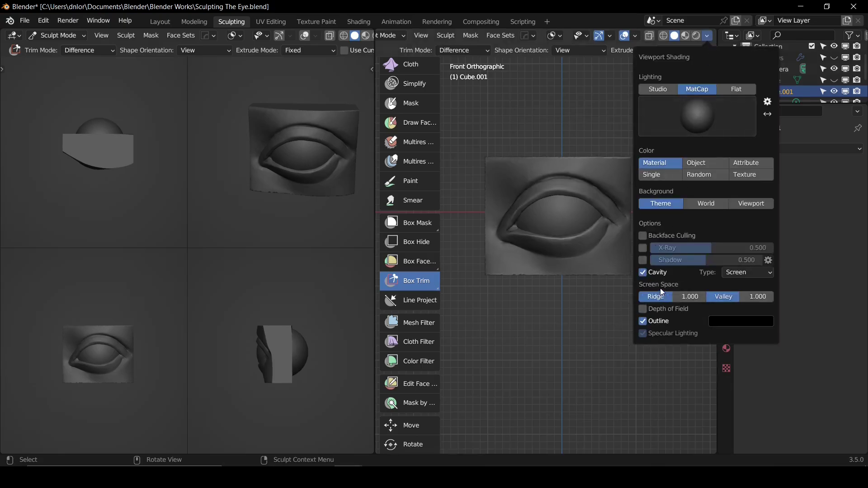
click(708, 35)
click(643, 272)
shift+middle_drag(601, 180, 602, 186)
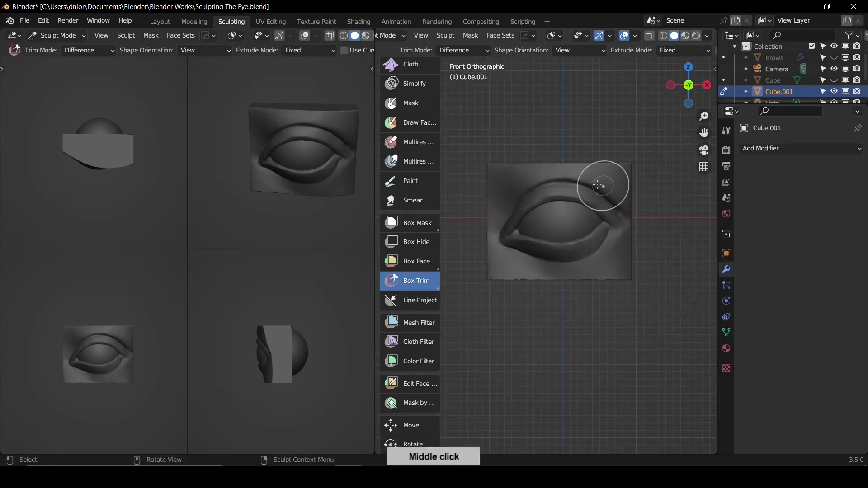
Step: Hide the tool list and examine the trimmed eye sculpt from the front and the sides
key(t)
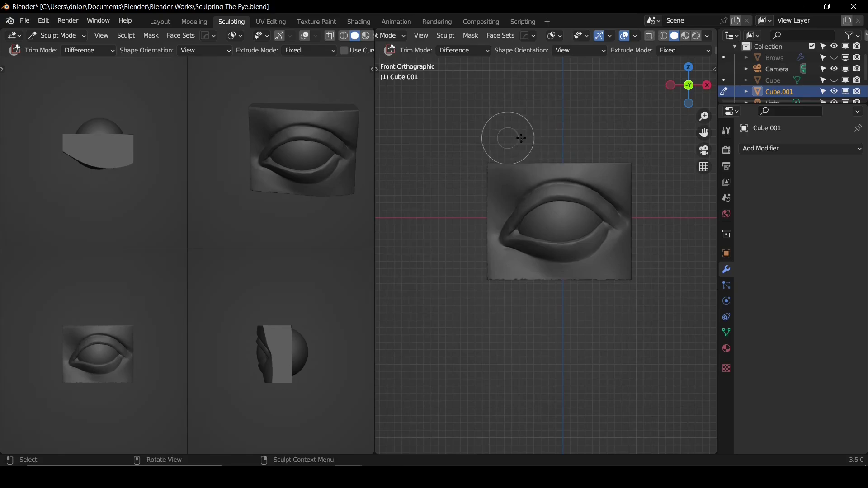
mouse_move(508, 141)
middle_down()
mouse_move(556, 132)
mouse_move(661, 147)
mouse_move(591, 142)
mouse_move(645, 145)
mouse_move(557, 170)
mouse_move(505, 139)
middle_up()
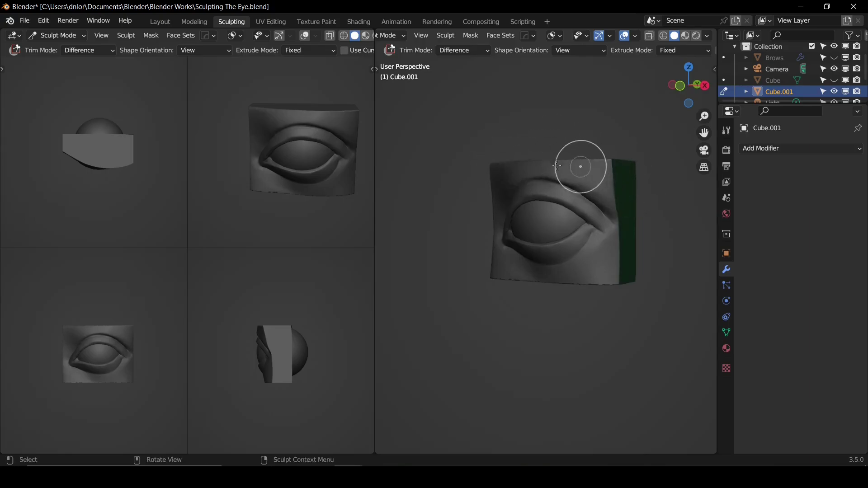
middle_drag(588, 116, 520, 131)
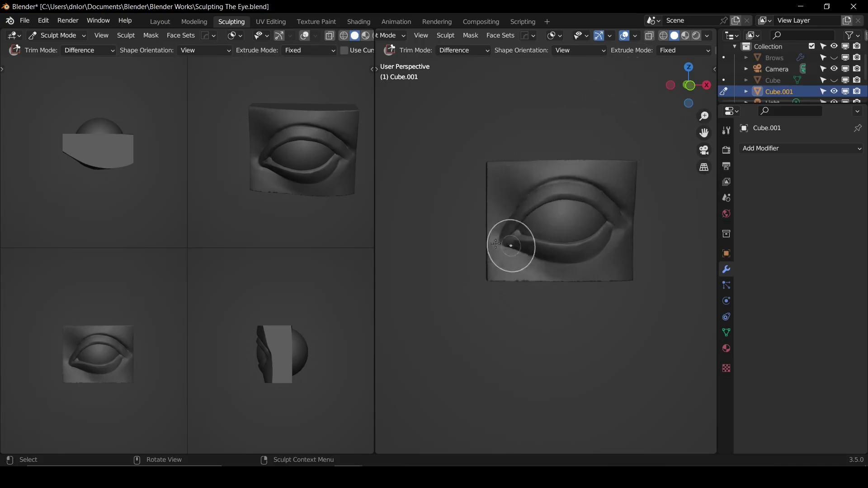
alt+drag(667, 193, 689, 198)
mouse_move(555, 141)
alt+mouse_down()
mouse_move(616, 126)
mouse_move(669, 143)
mouse_move(593, 148)
mouse_move(660, 156)
mouse_move(642, 166)
mouse_move(622, 162)
alt+mouse_up()
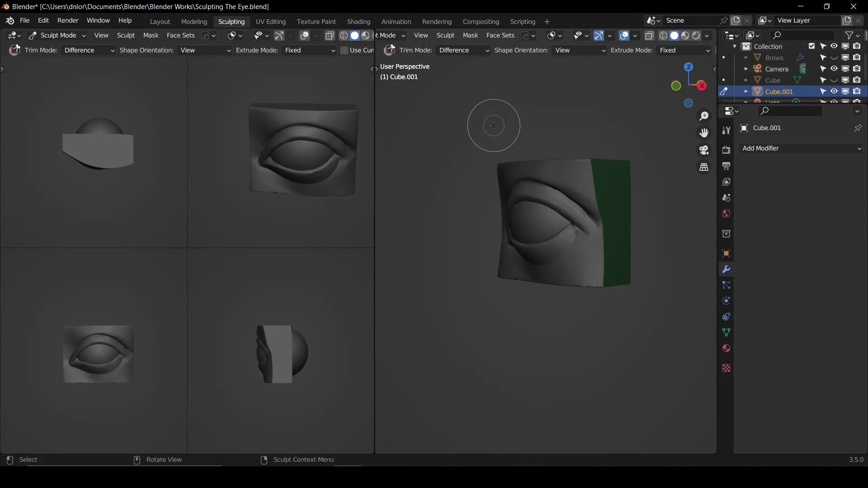
alt+drag(517, 136, 590, 139)
shift+middle_drag(552, 166, 533, 155)
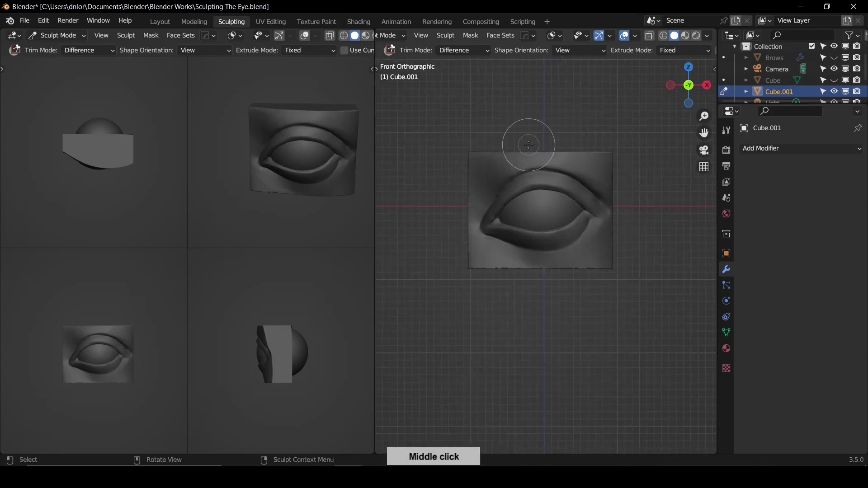